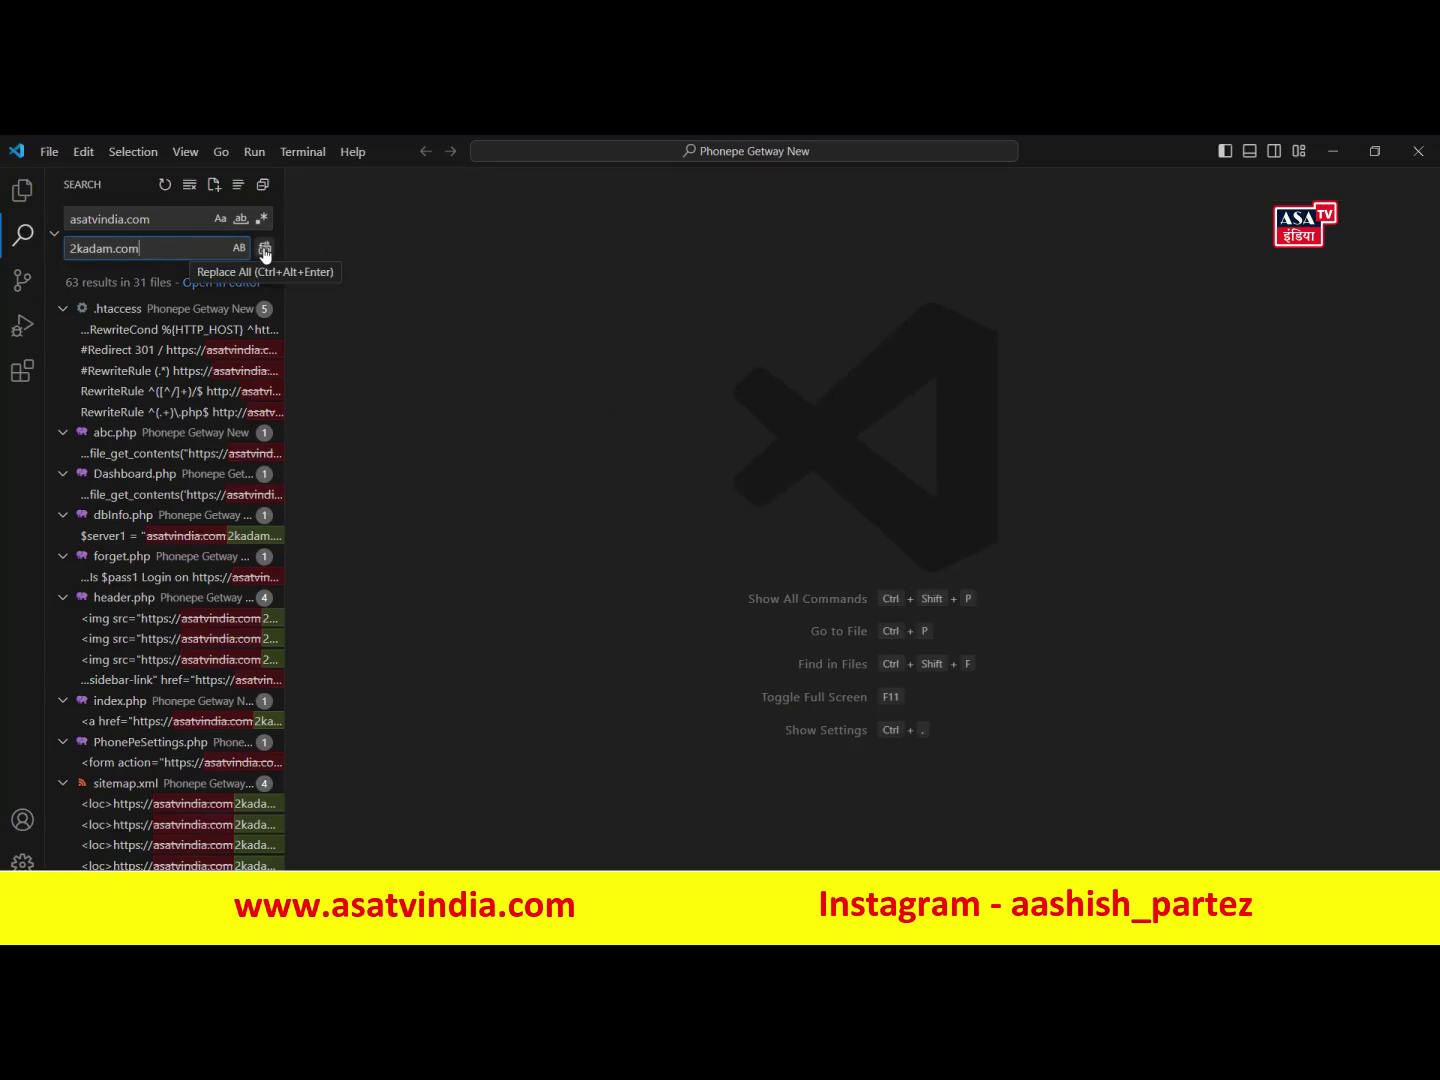
- Replace all 63 occurrences of asatvindia.com with 2kadam.com across the project
click(265, 250)
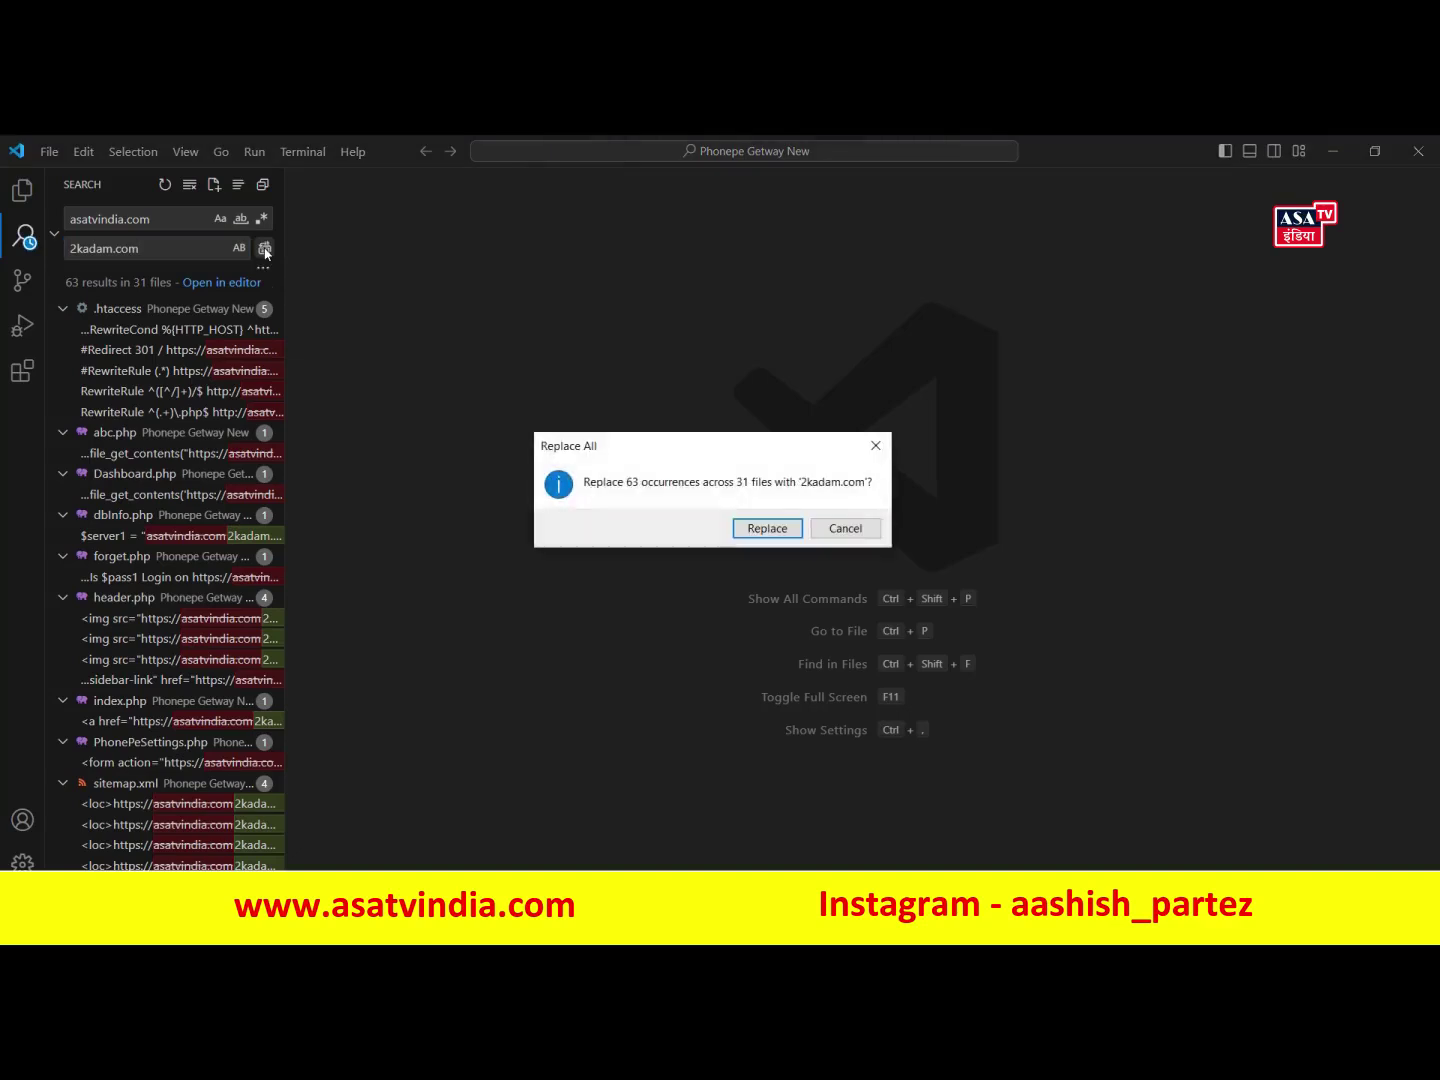
click(767, 529)
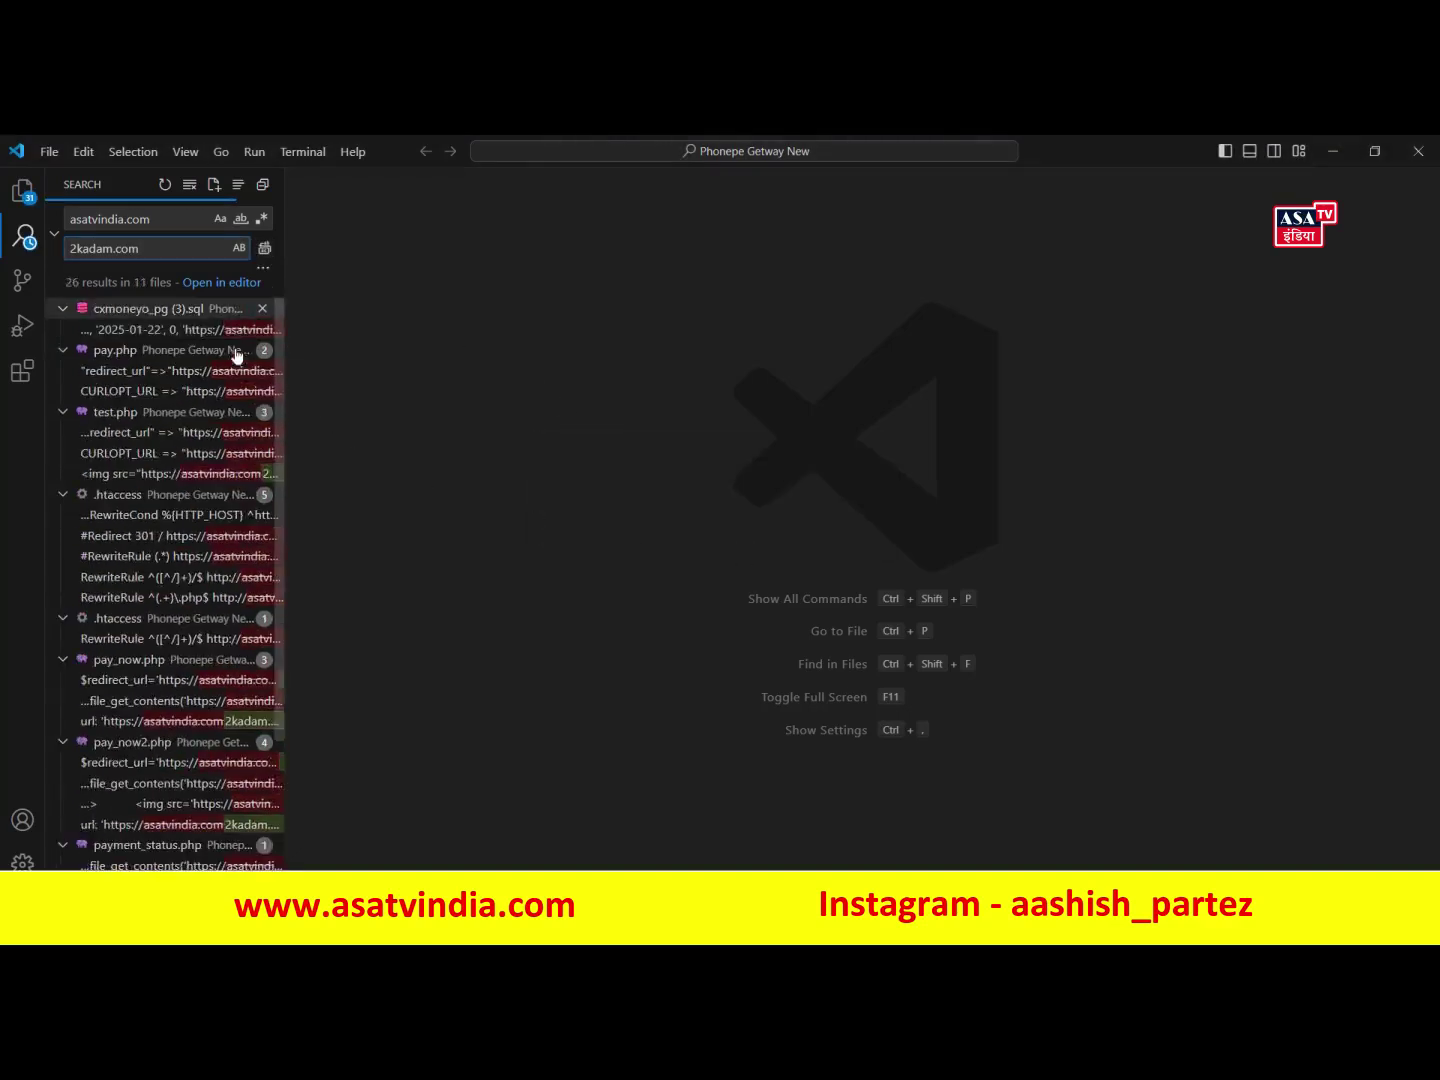
drag(161, 245, 62, 255)
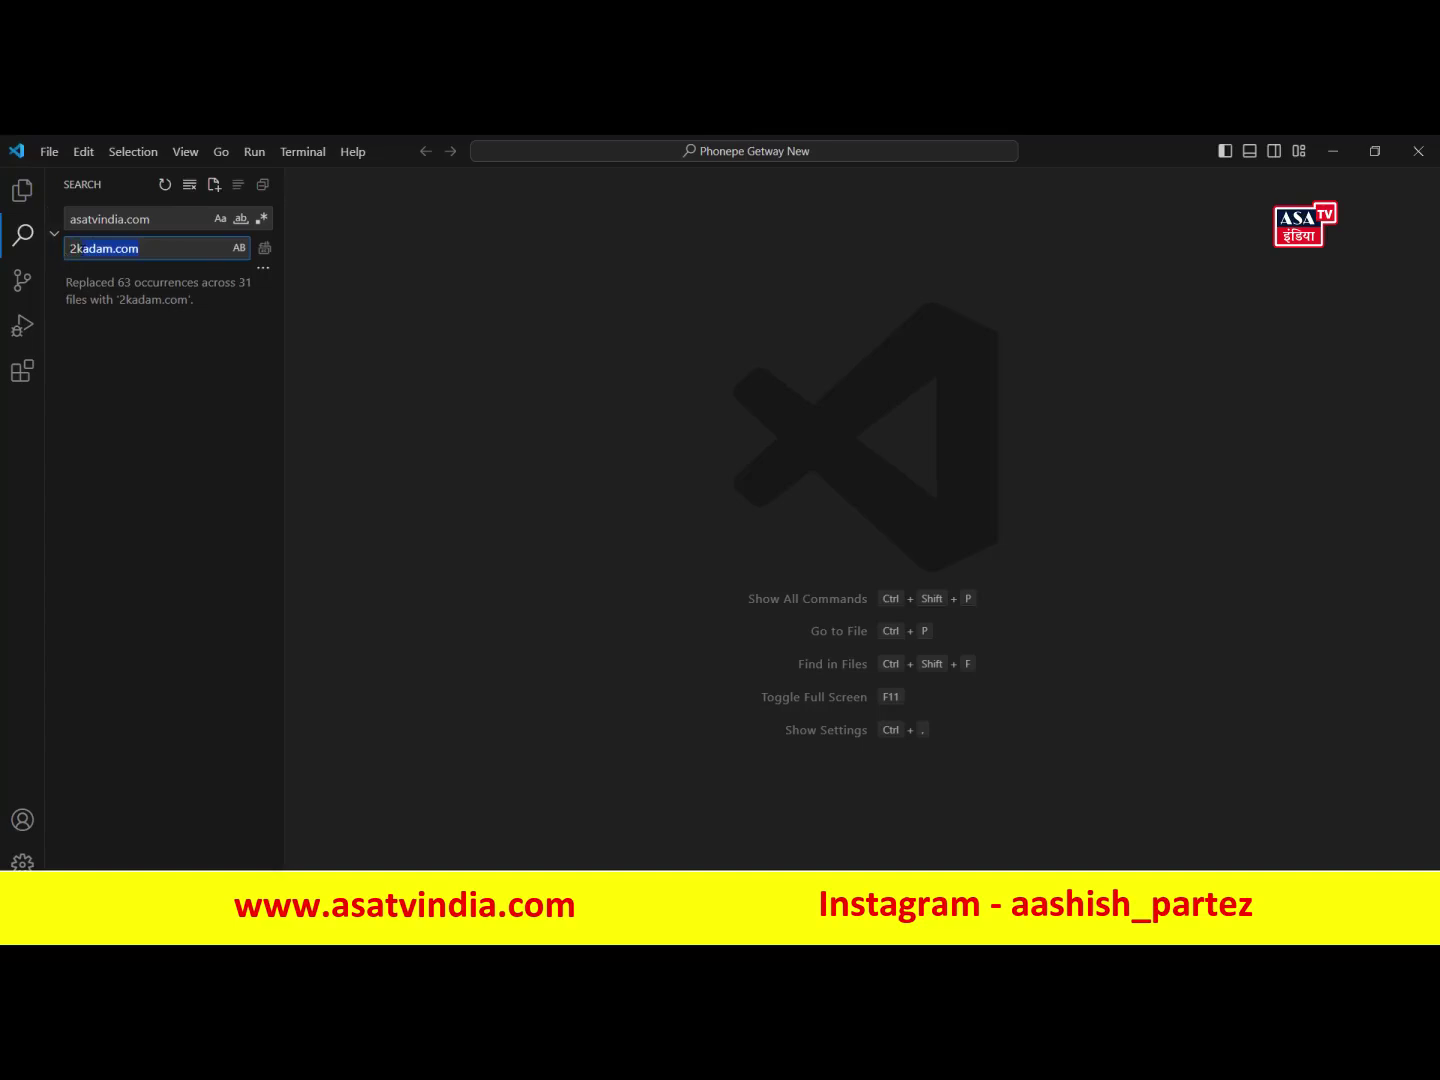
- Open config.php and select the database username value upiwf_allinone
key(ctrl+shift+e)
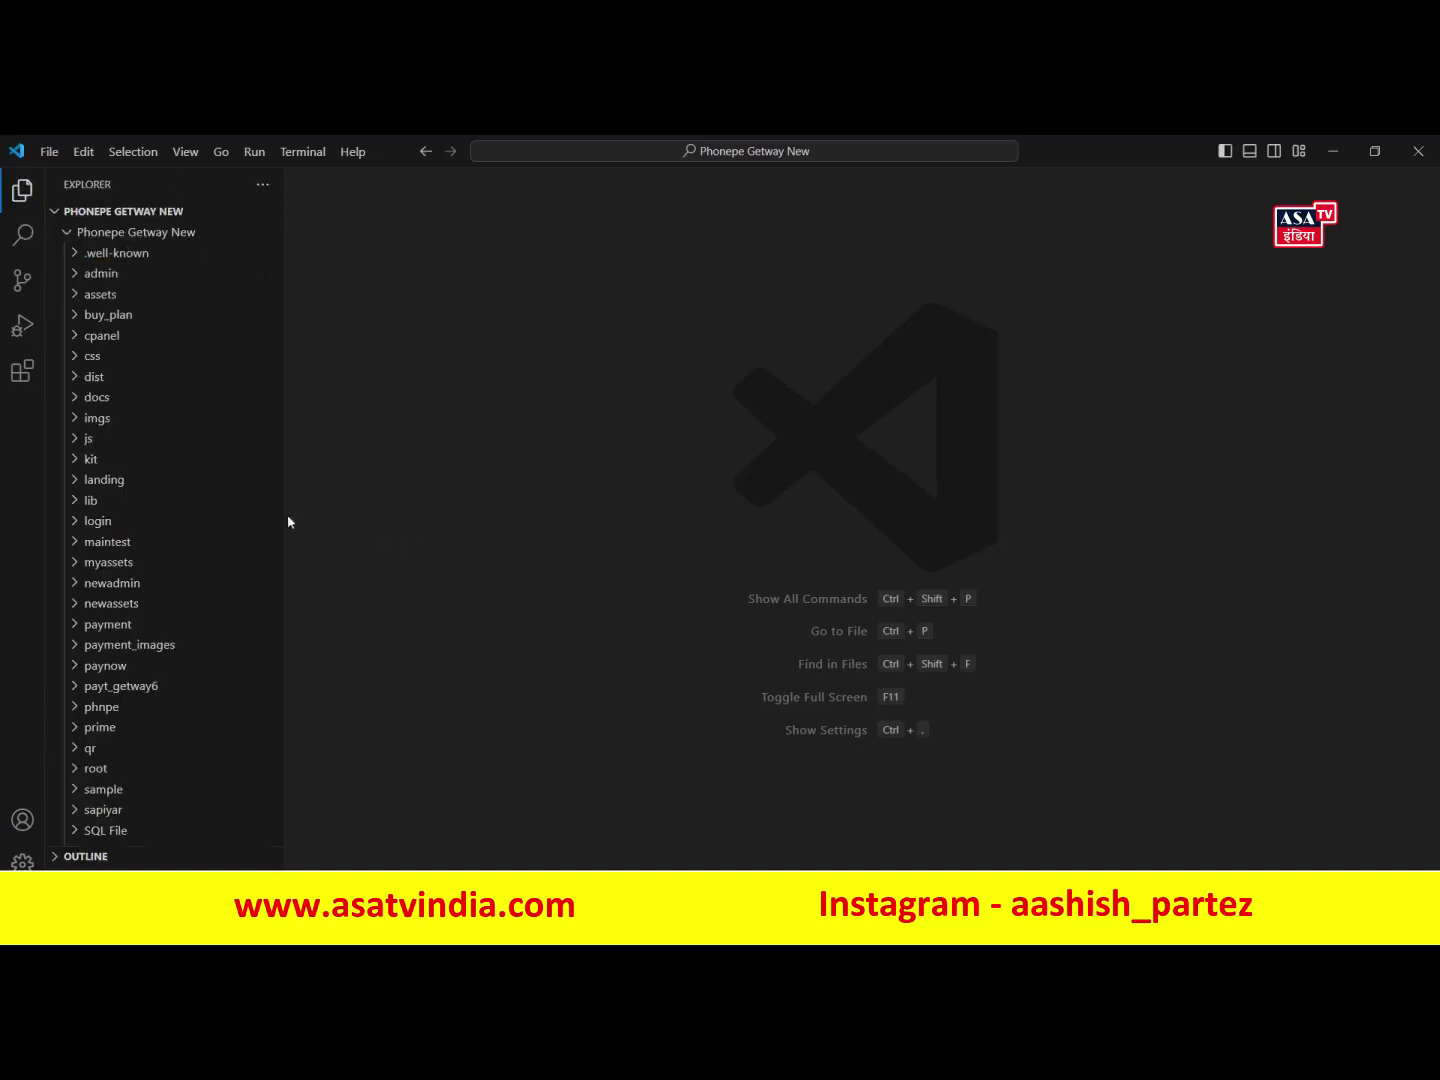
scroll(225, 598, down, 10)
scroll(229, 641, down, 3)
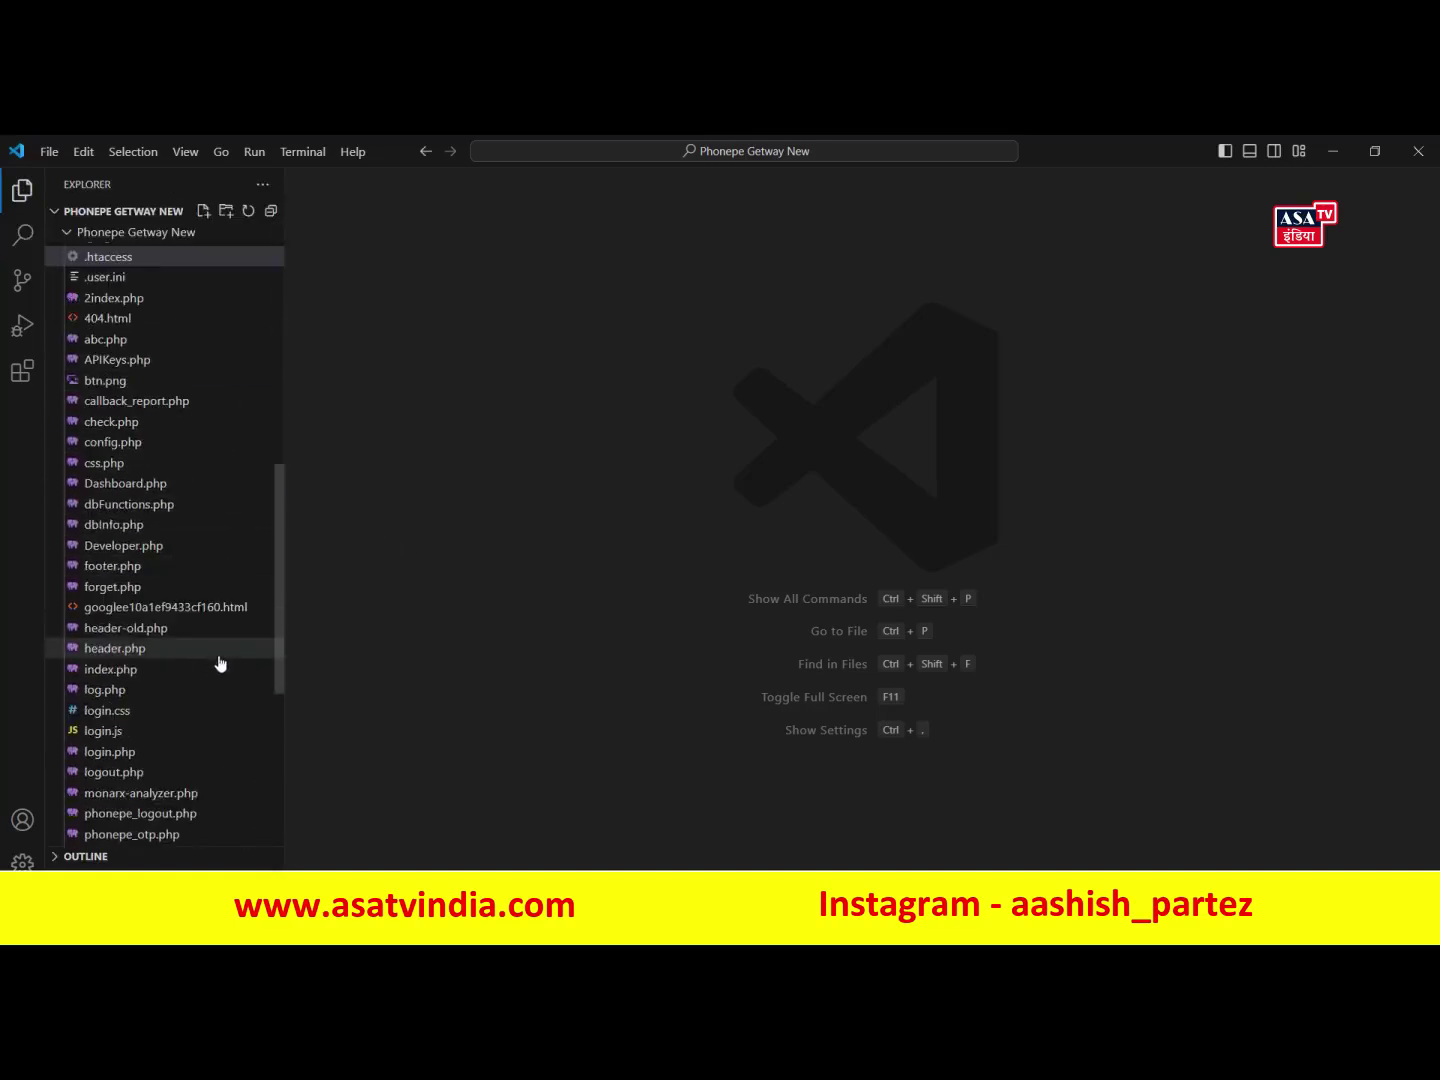
scroll(129, 638, up, 3)
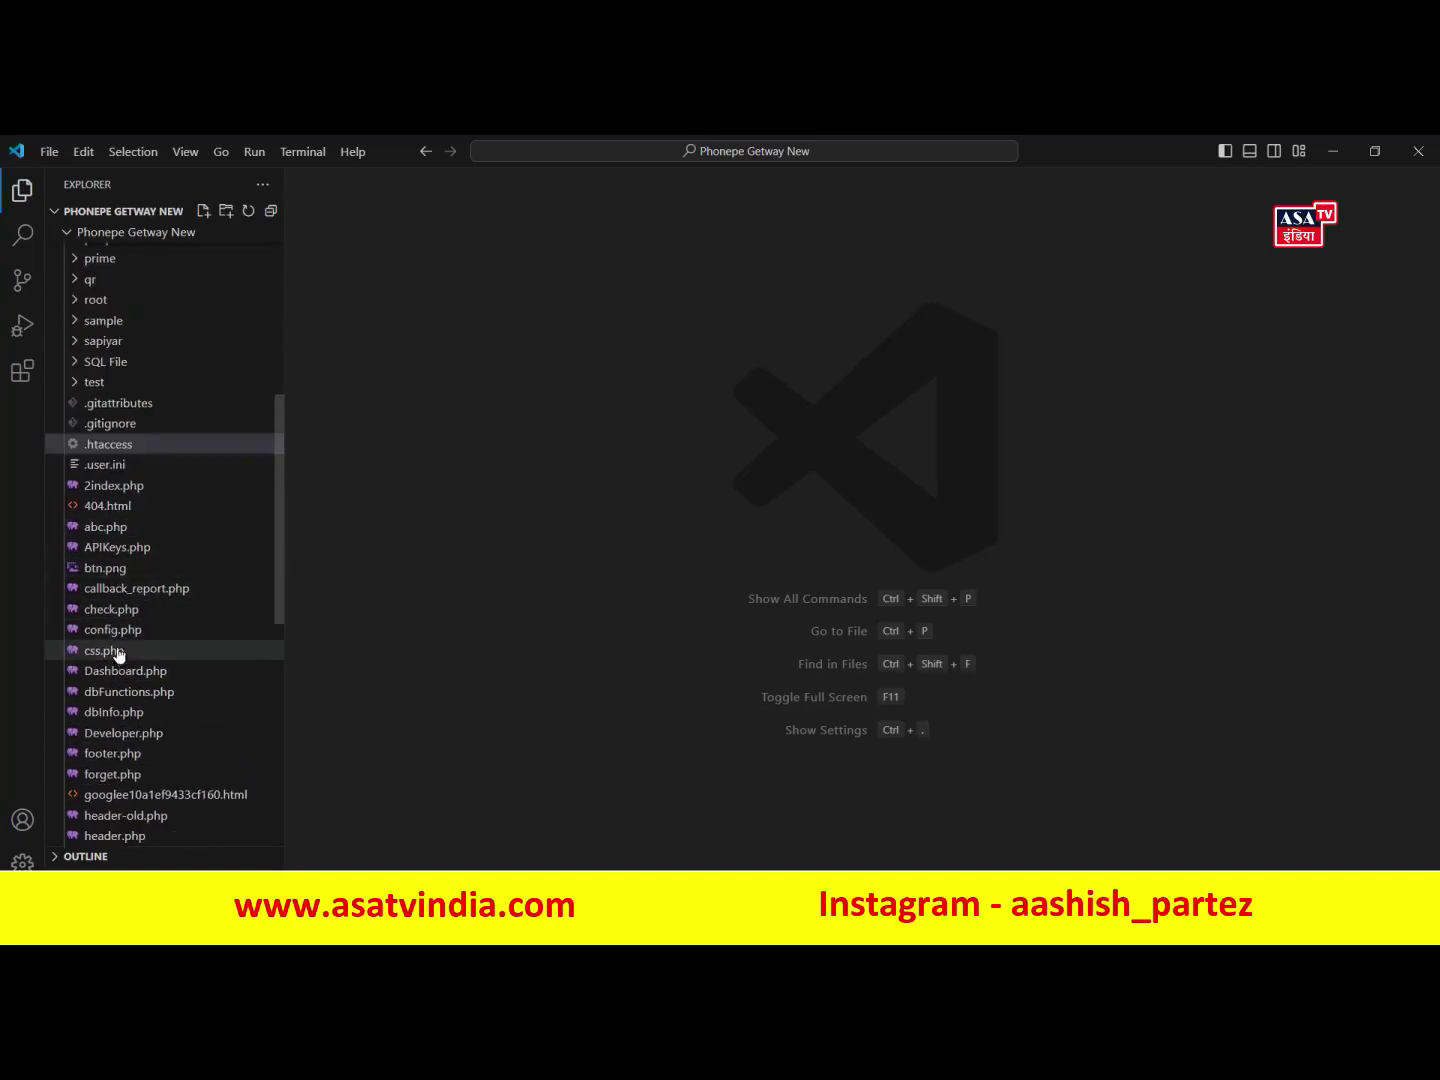
click(115, 611)
click(115, 632)
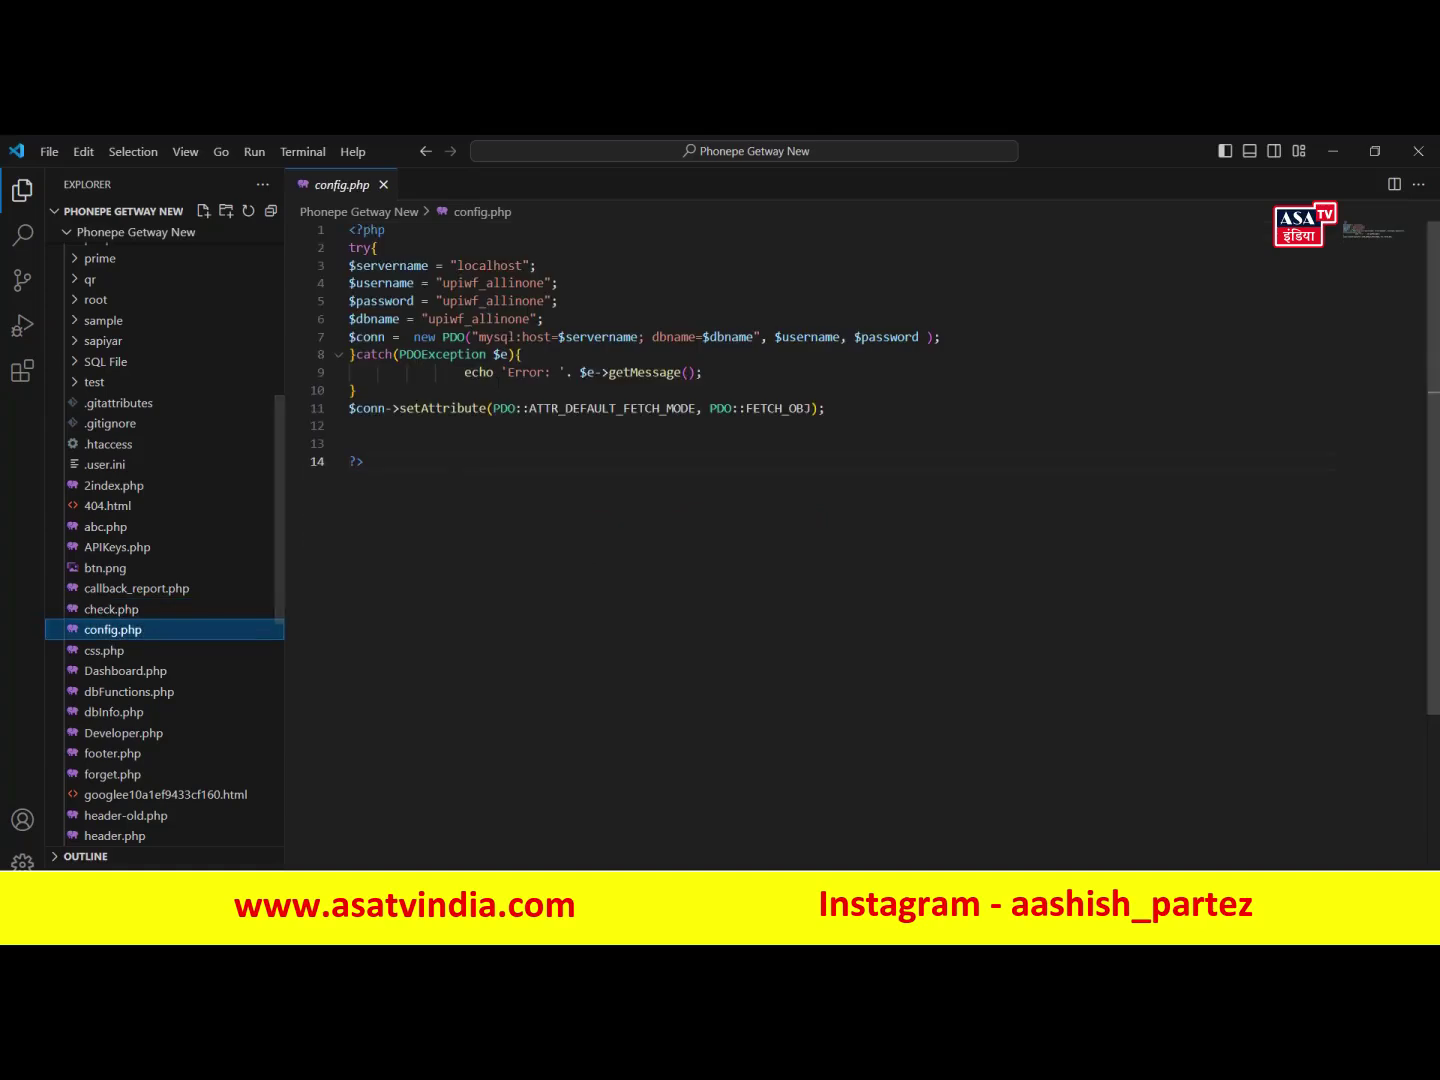
drag(443, 283, 544, 283)
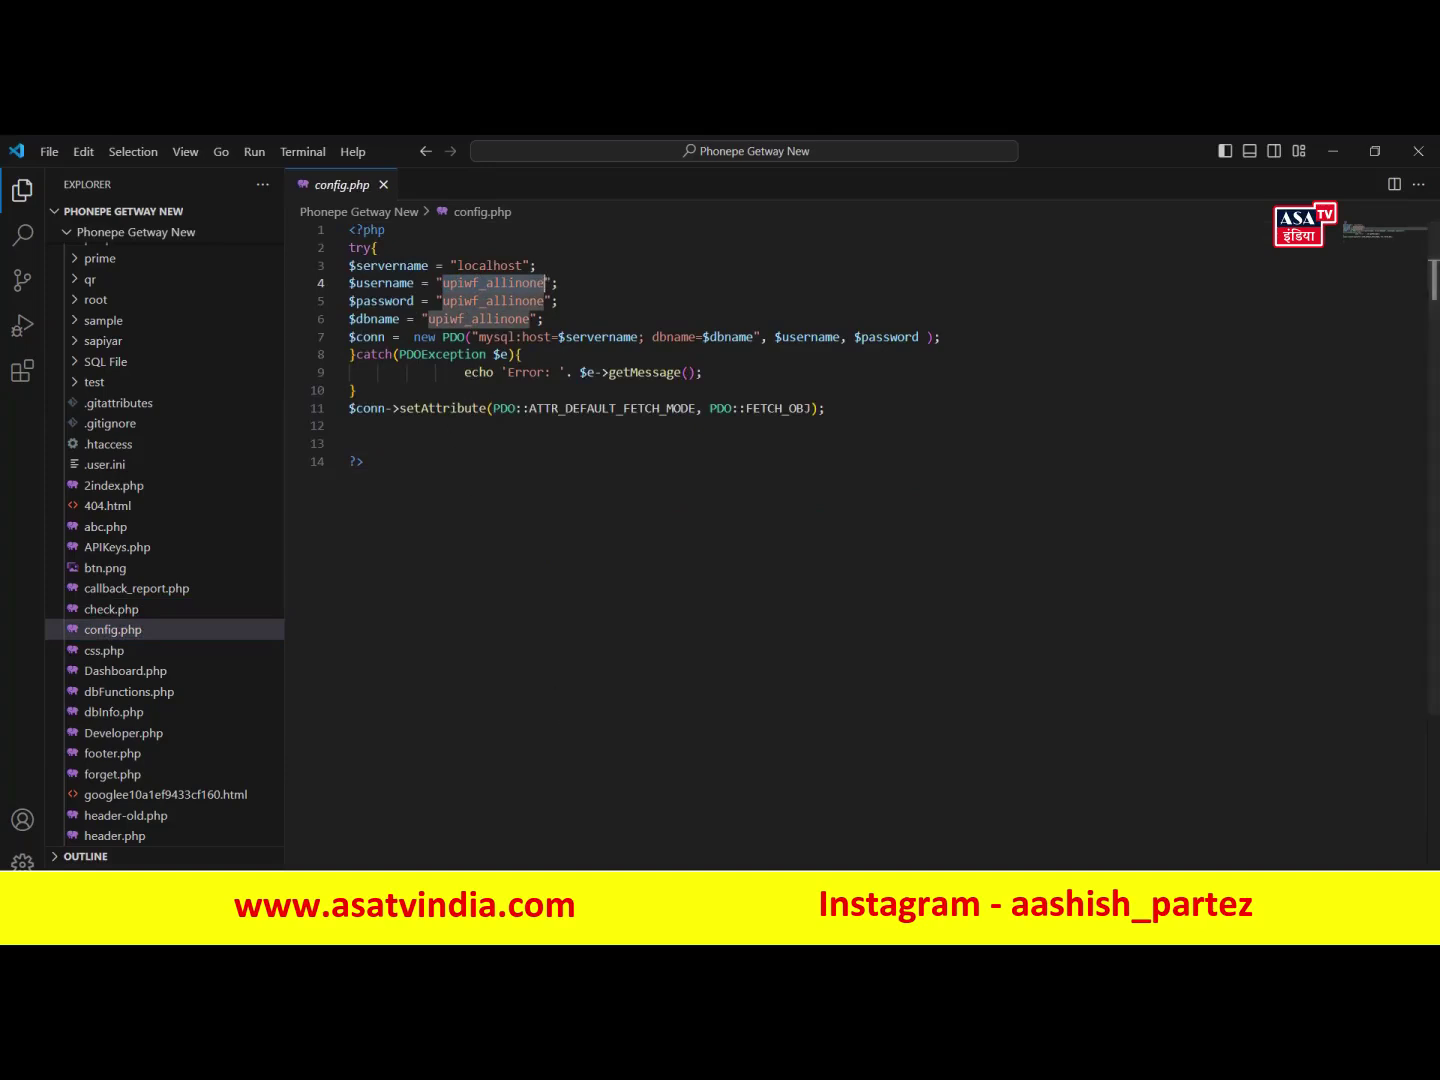
key(alt+Tab)
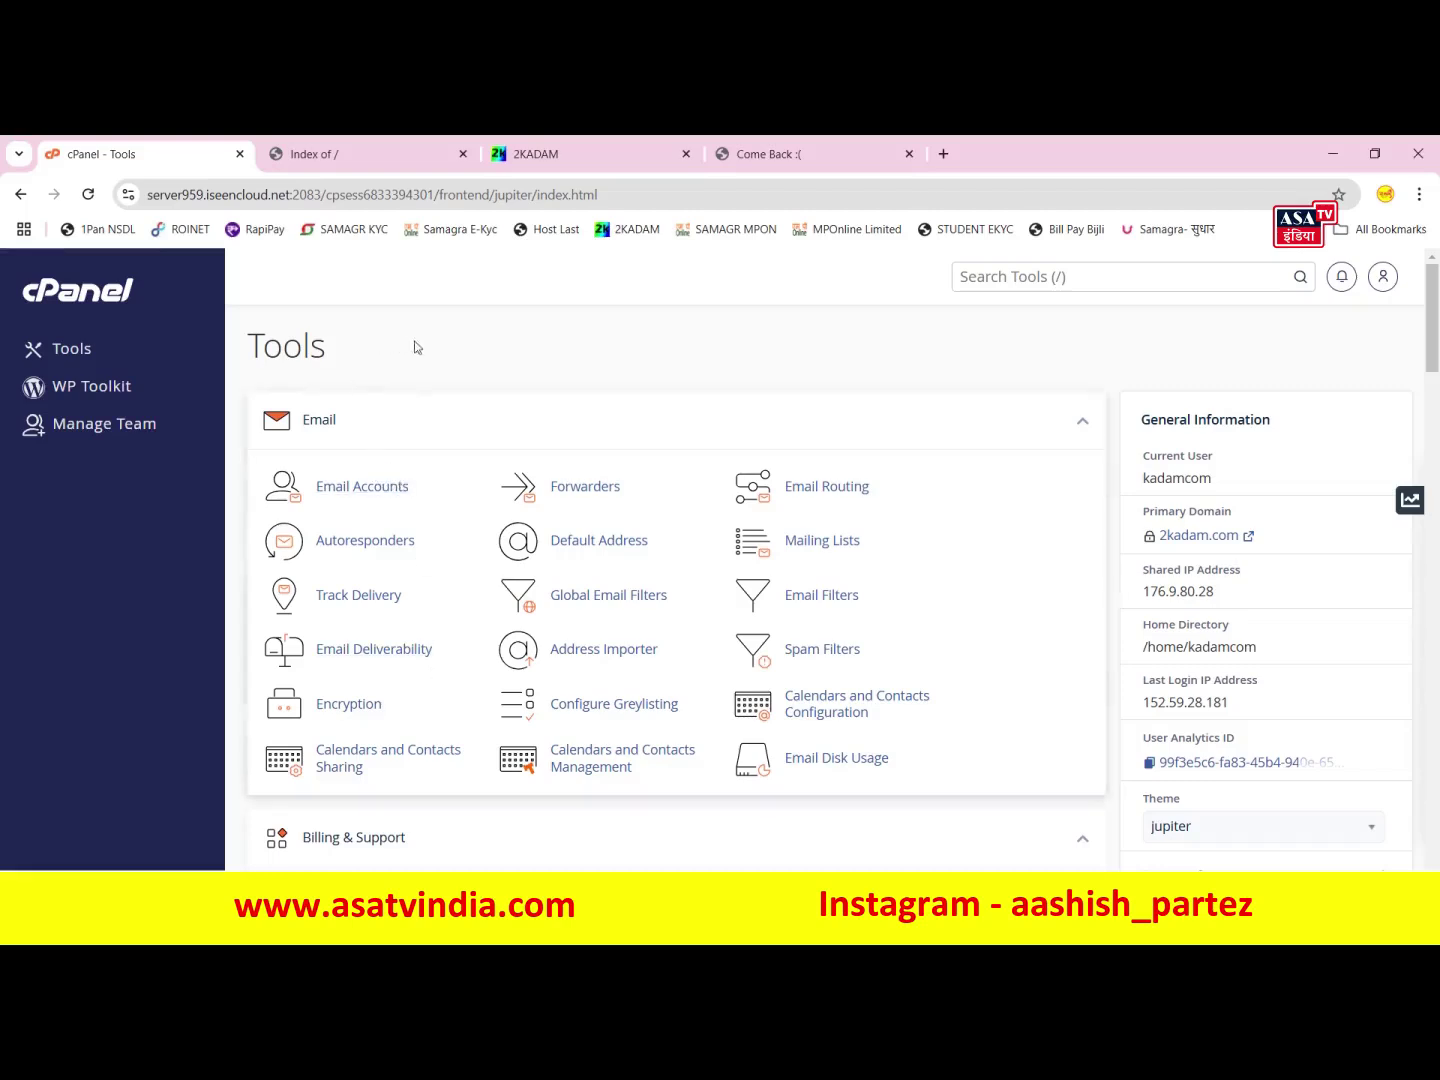
- Create the database upipay in the cPanel Database Wizard
middle_click(454, 395)
scroll(595, 559, down, 13)
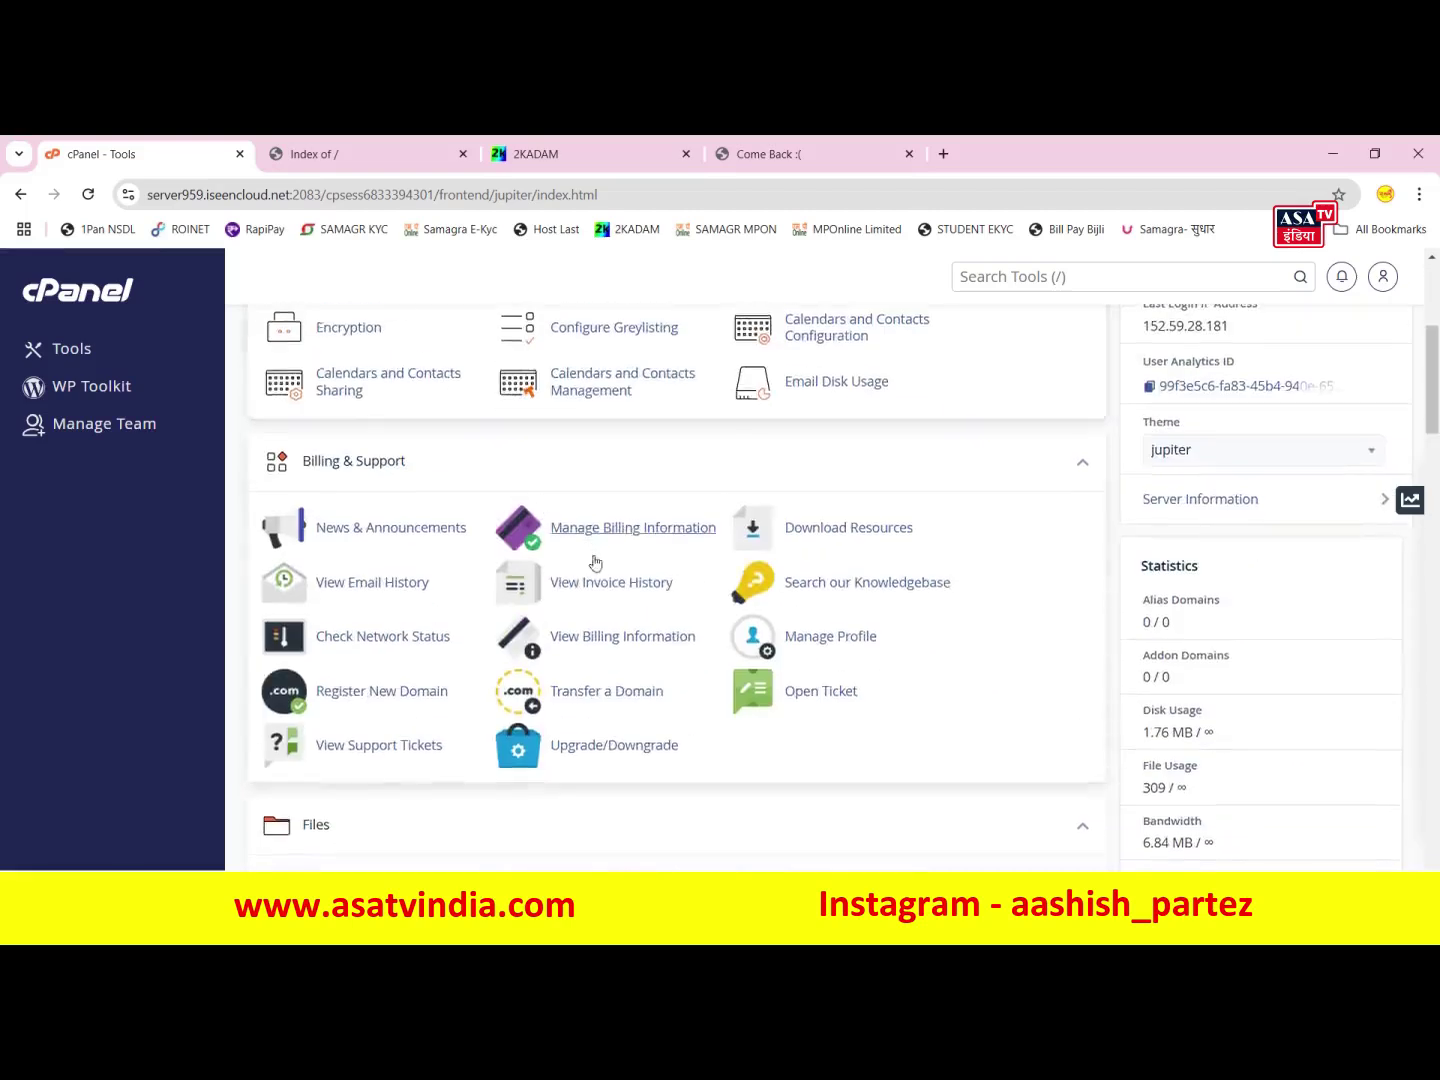
scroll(470, 530, up, 4)
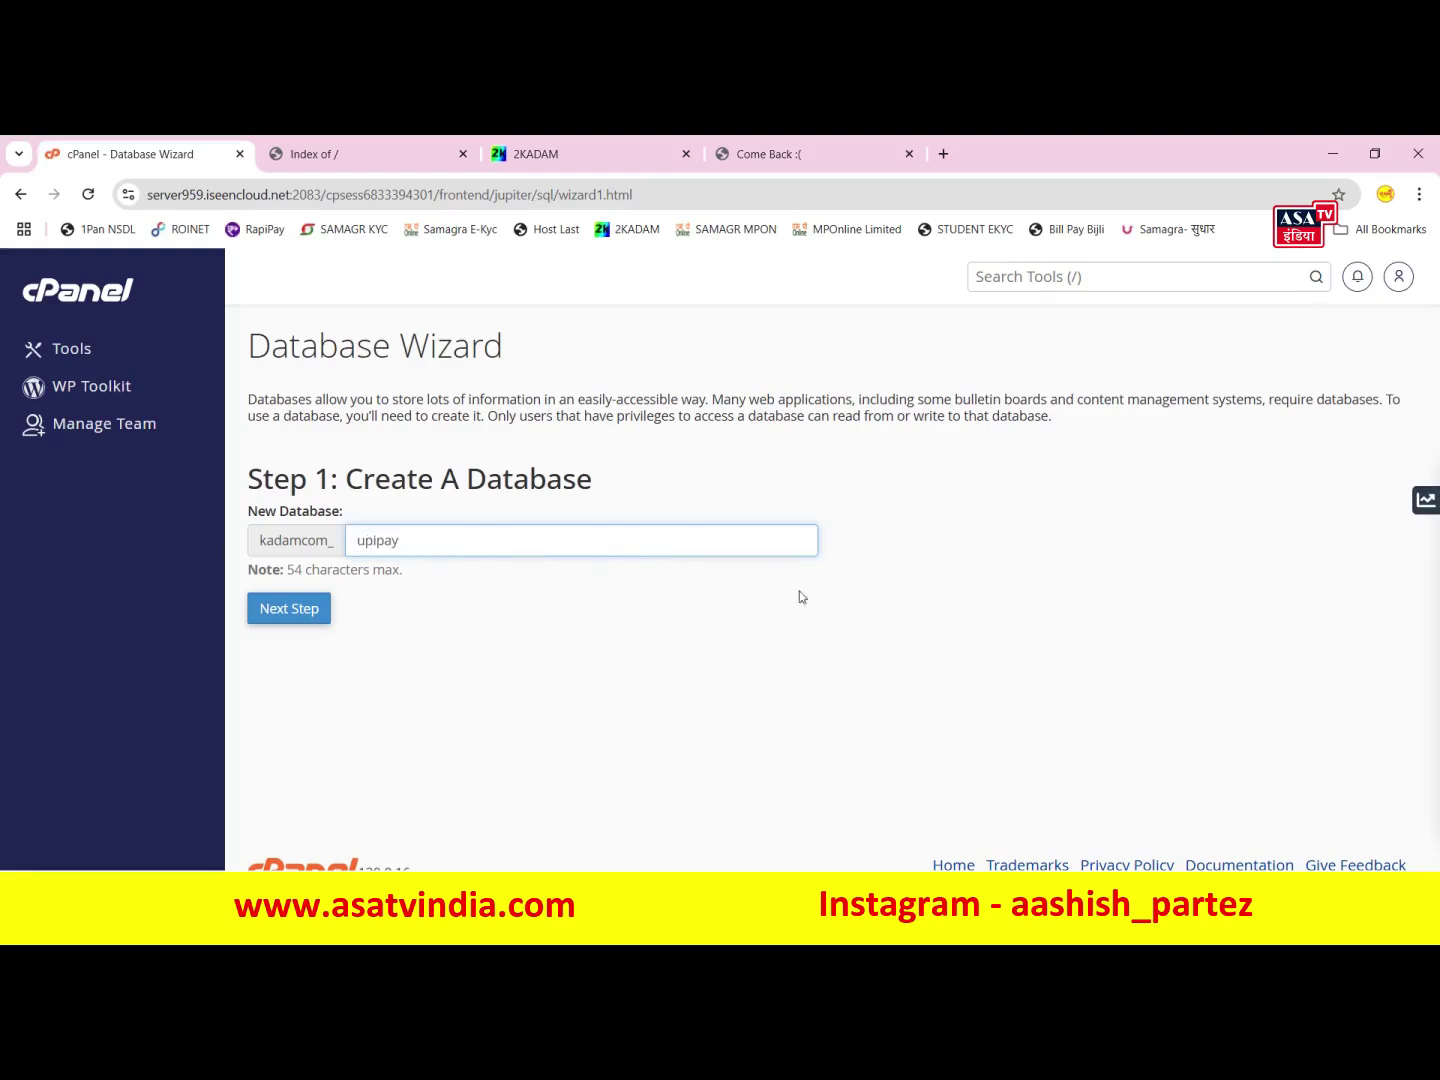
click(288, 618)
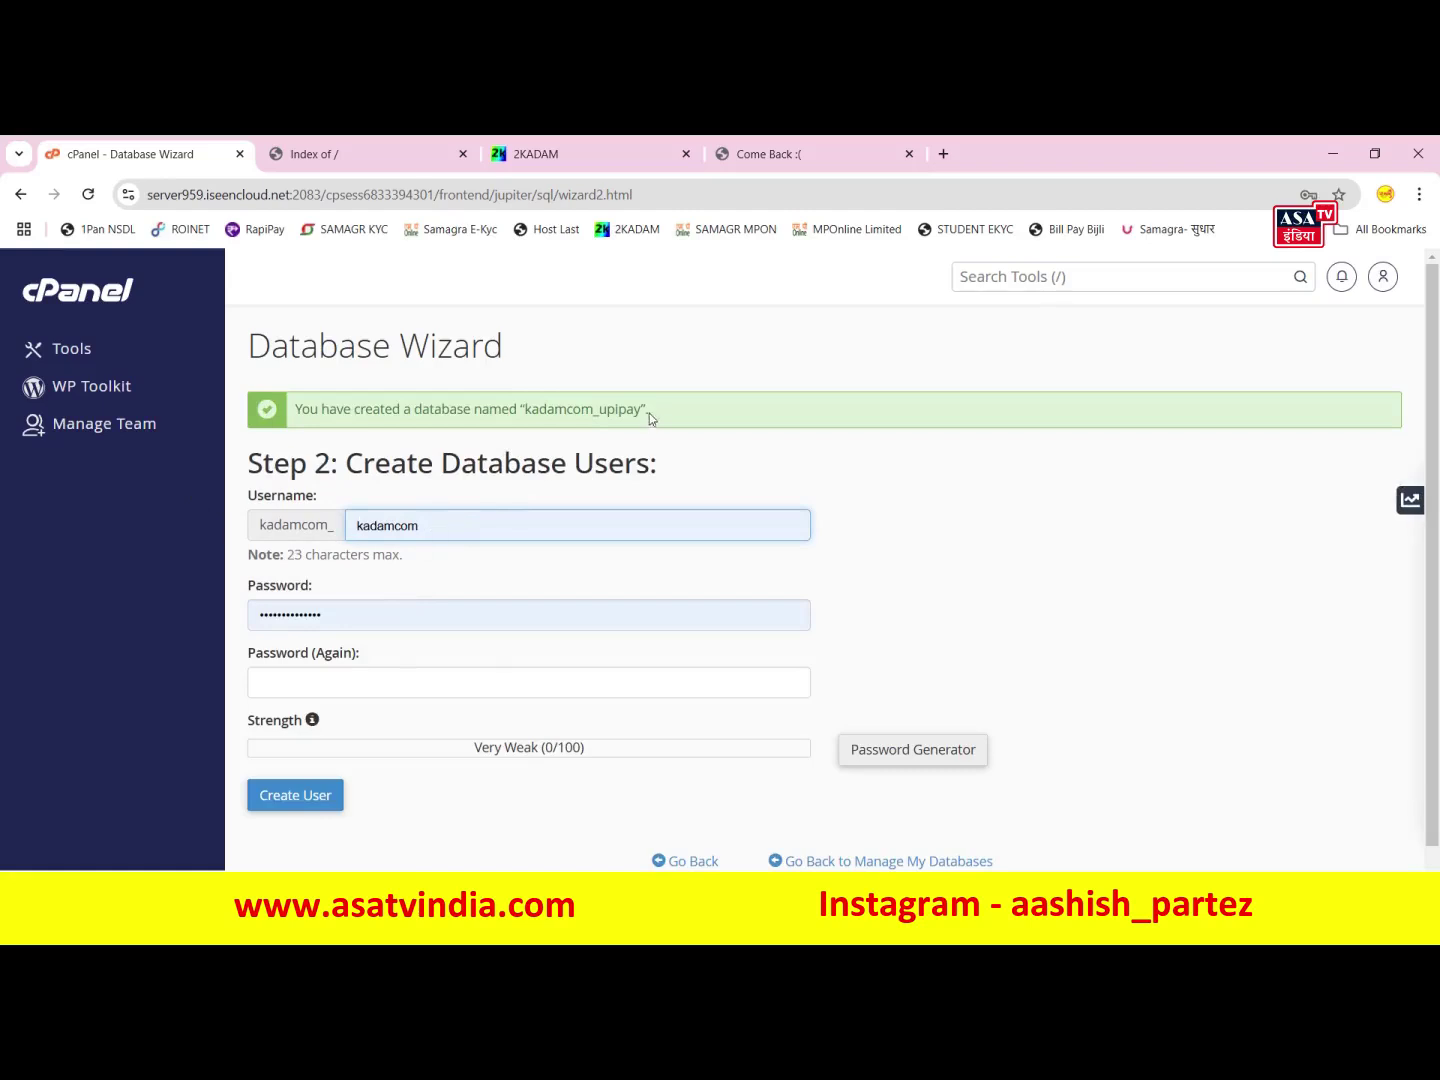
drag(643, 410, 598, 410)
key(ctrl+c)
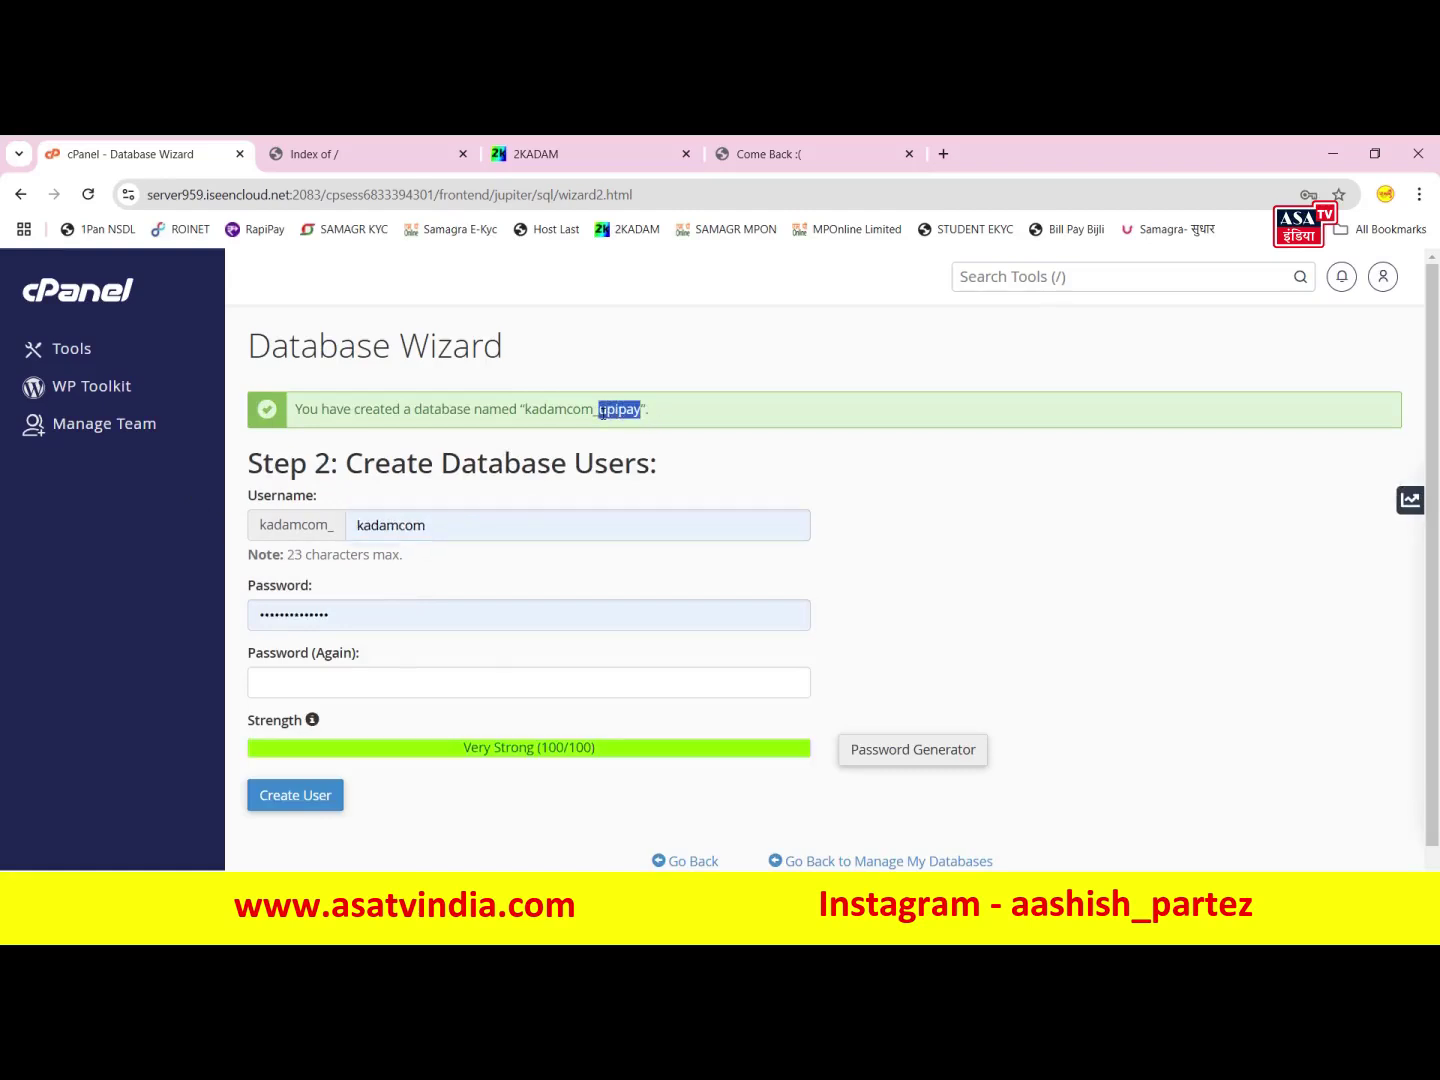
- Create the database user upipay with a new password
double_click(455, 529)
key(ctrl+v)
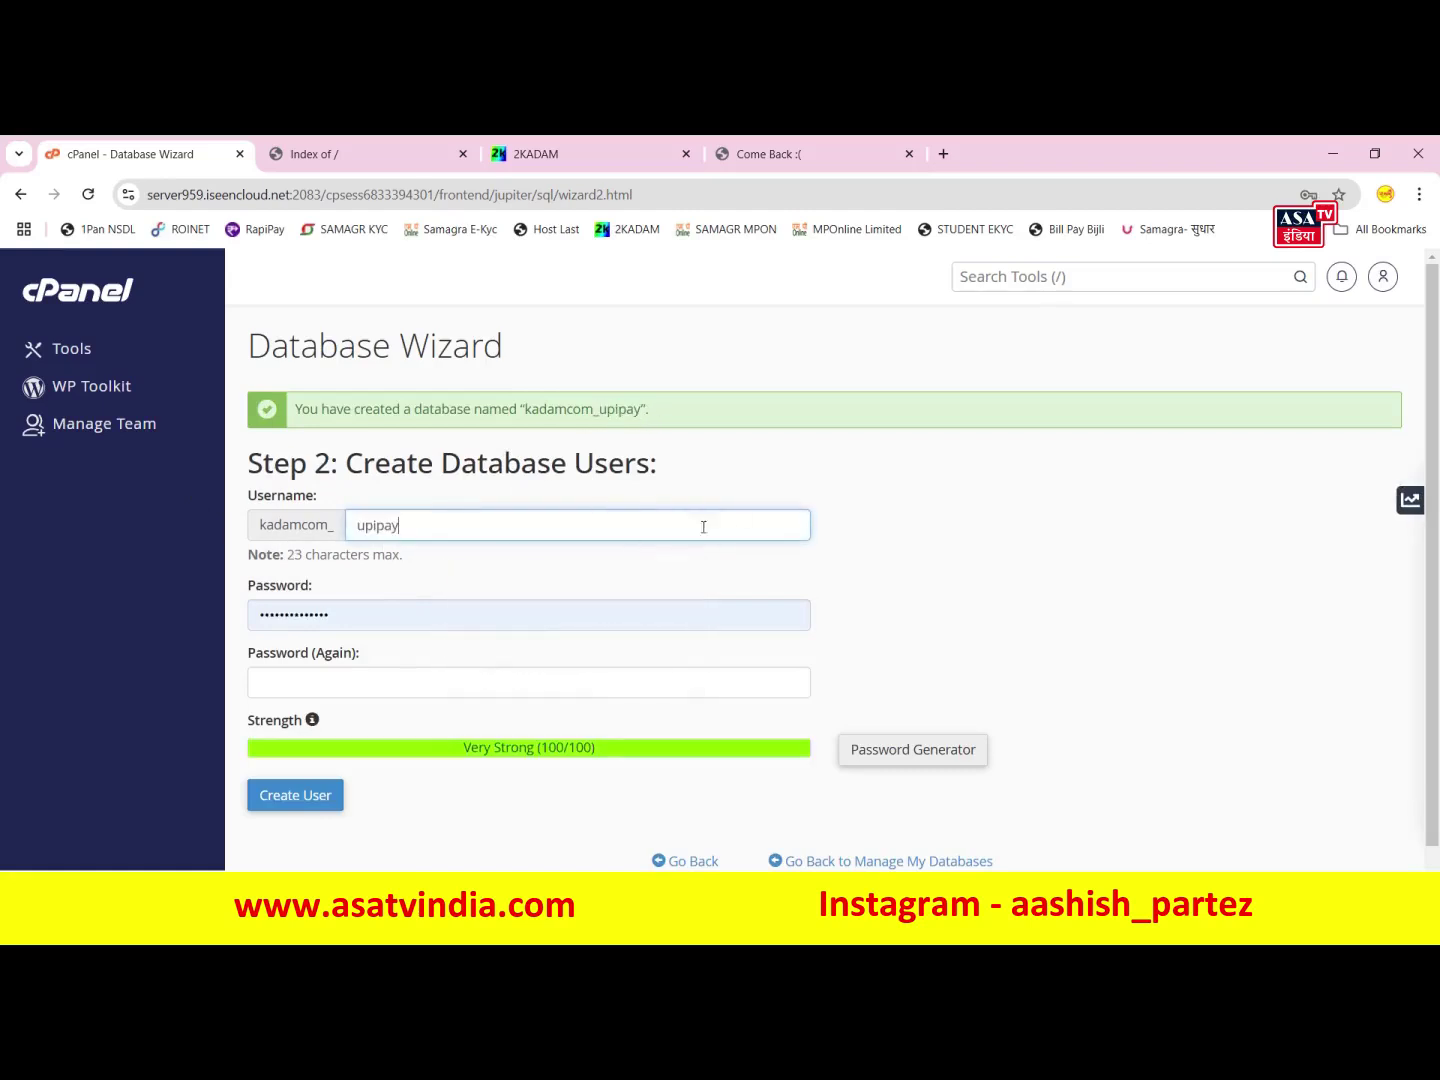
drag(643, 411, 526, 412)
drag(390, 617, 161, 643)
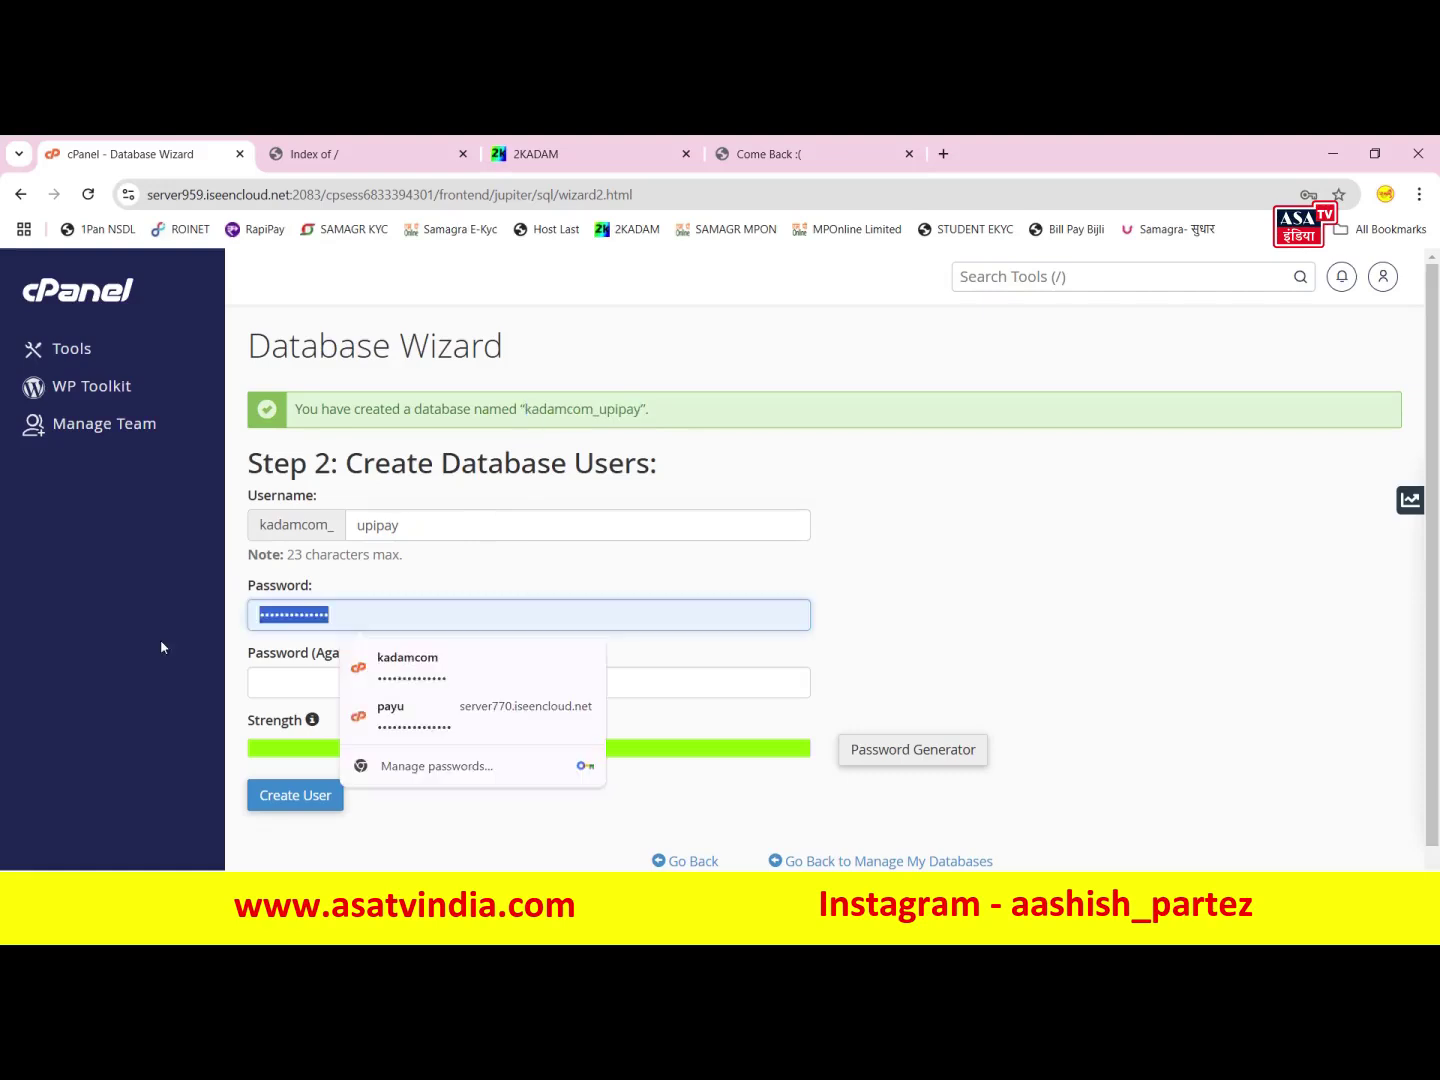
key(ctrl+v)
click(380, 686)
key(ctrl+v)
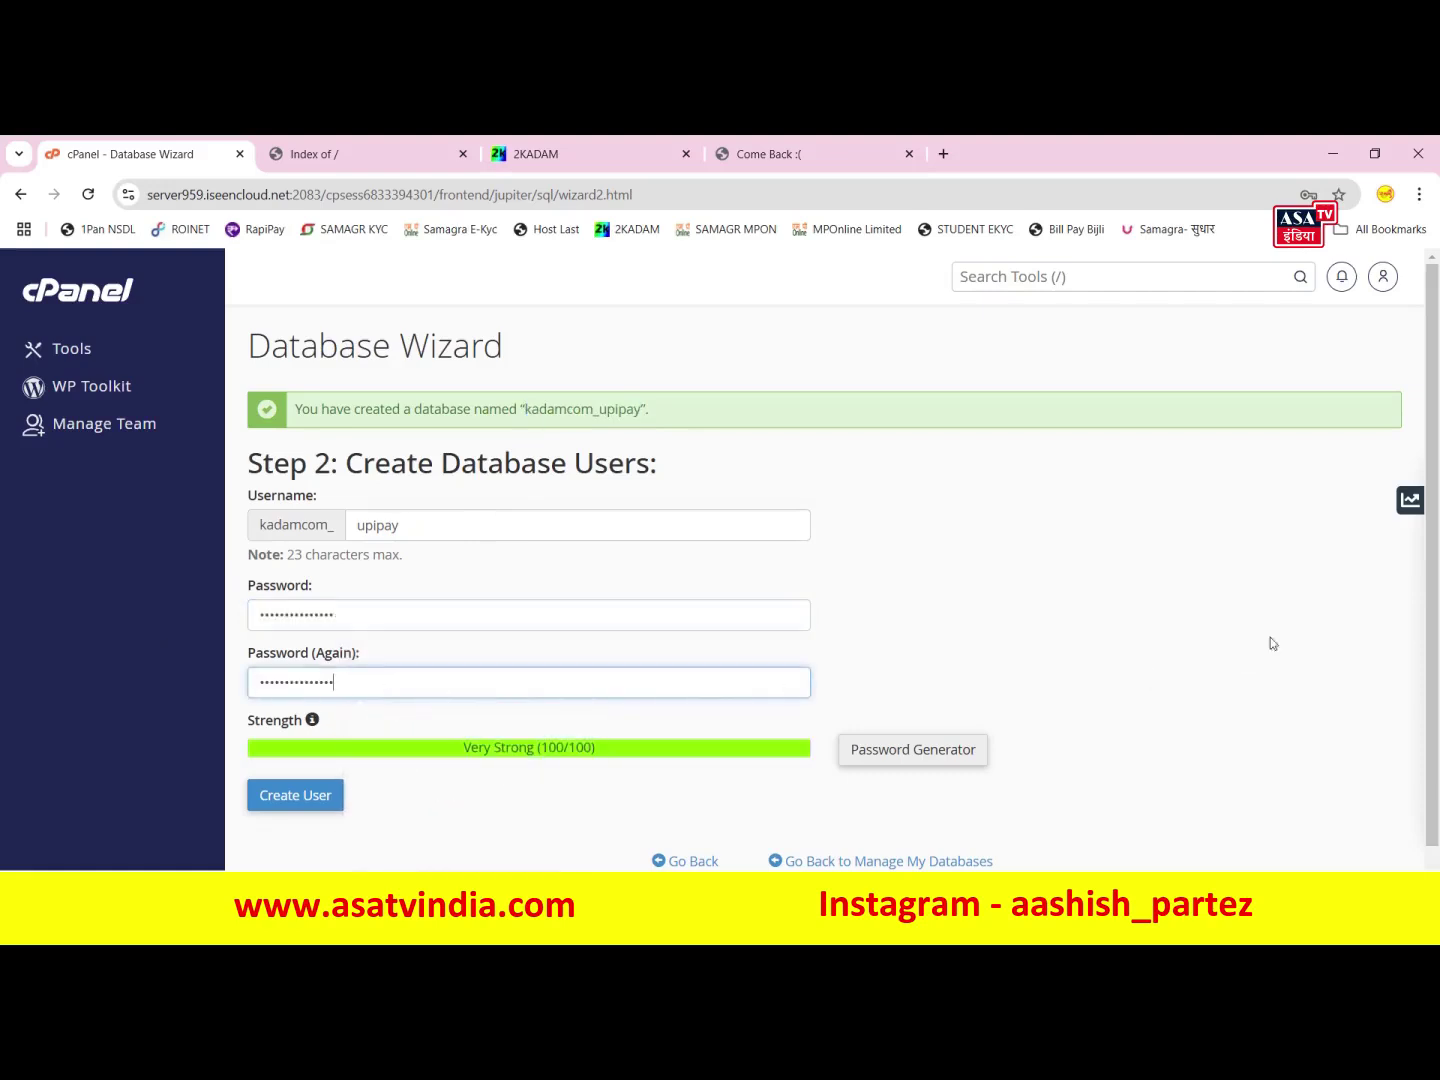
click(300, 798)
- Grant the upipay user ALL PRIVILEGES on the database
scroll(765, 669, down, 3)
scroll(267, 541, up, 3)
click(259, 562)
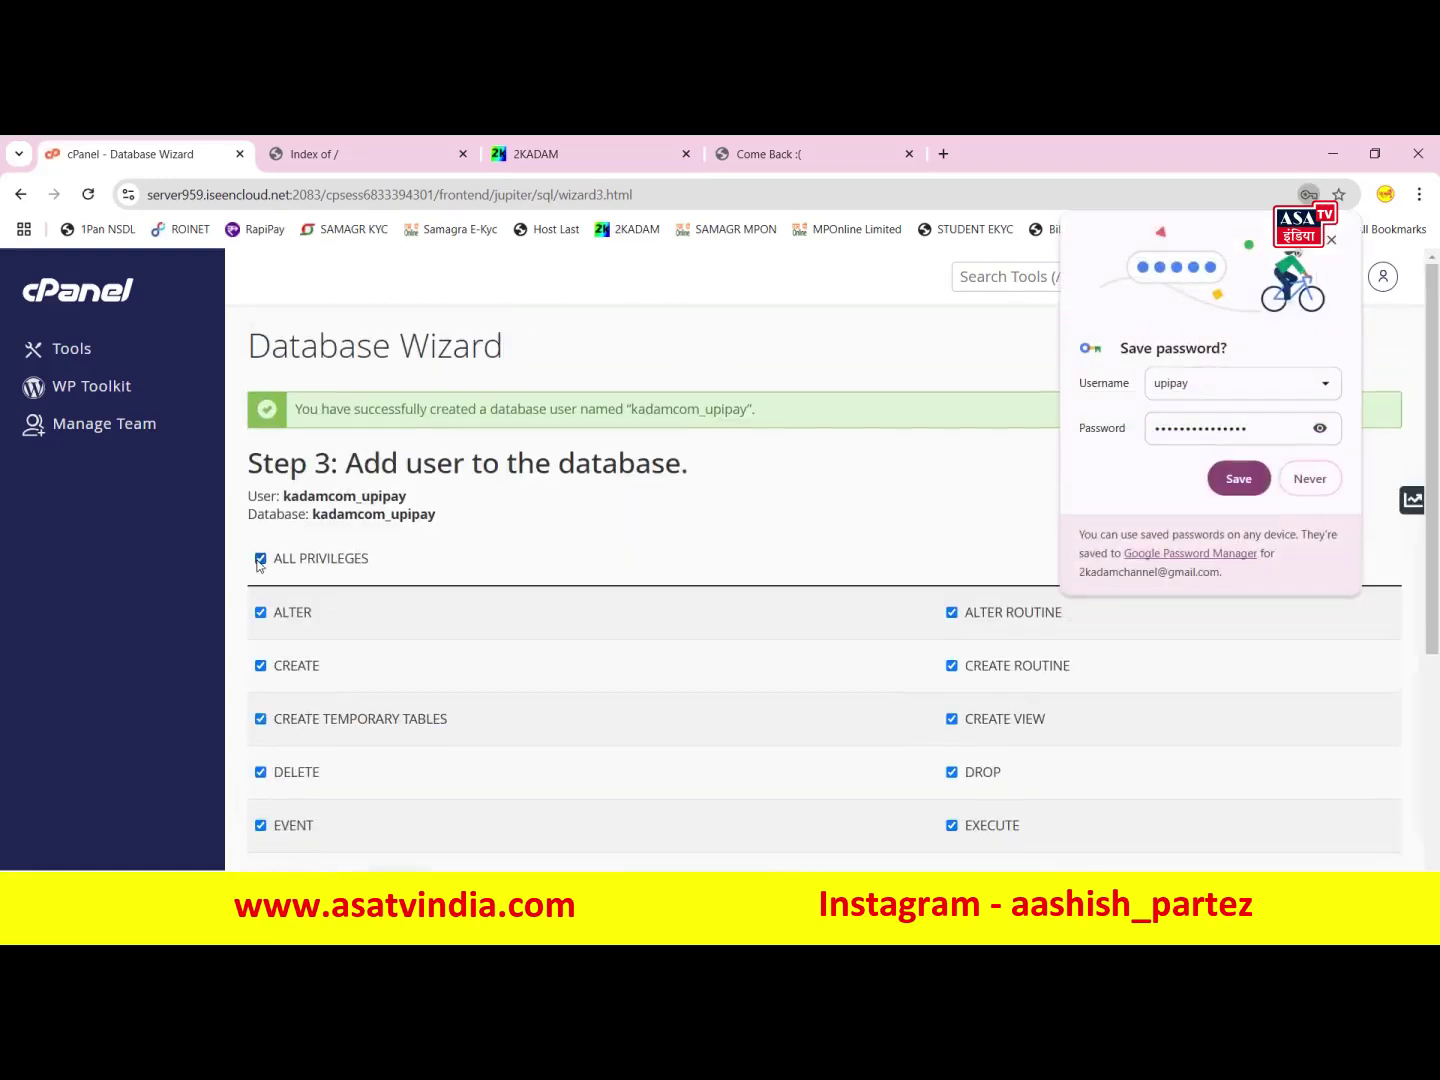
scroll(355, 650, down, 4)
click(287, 716)
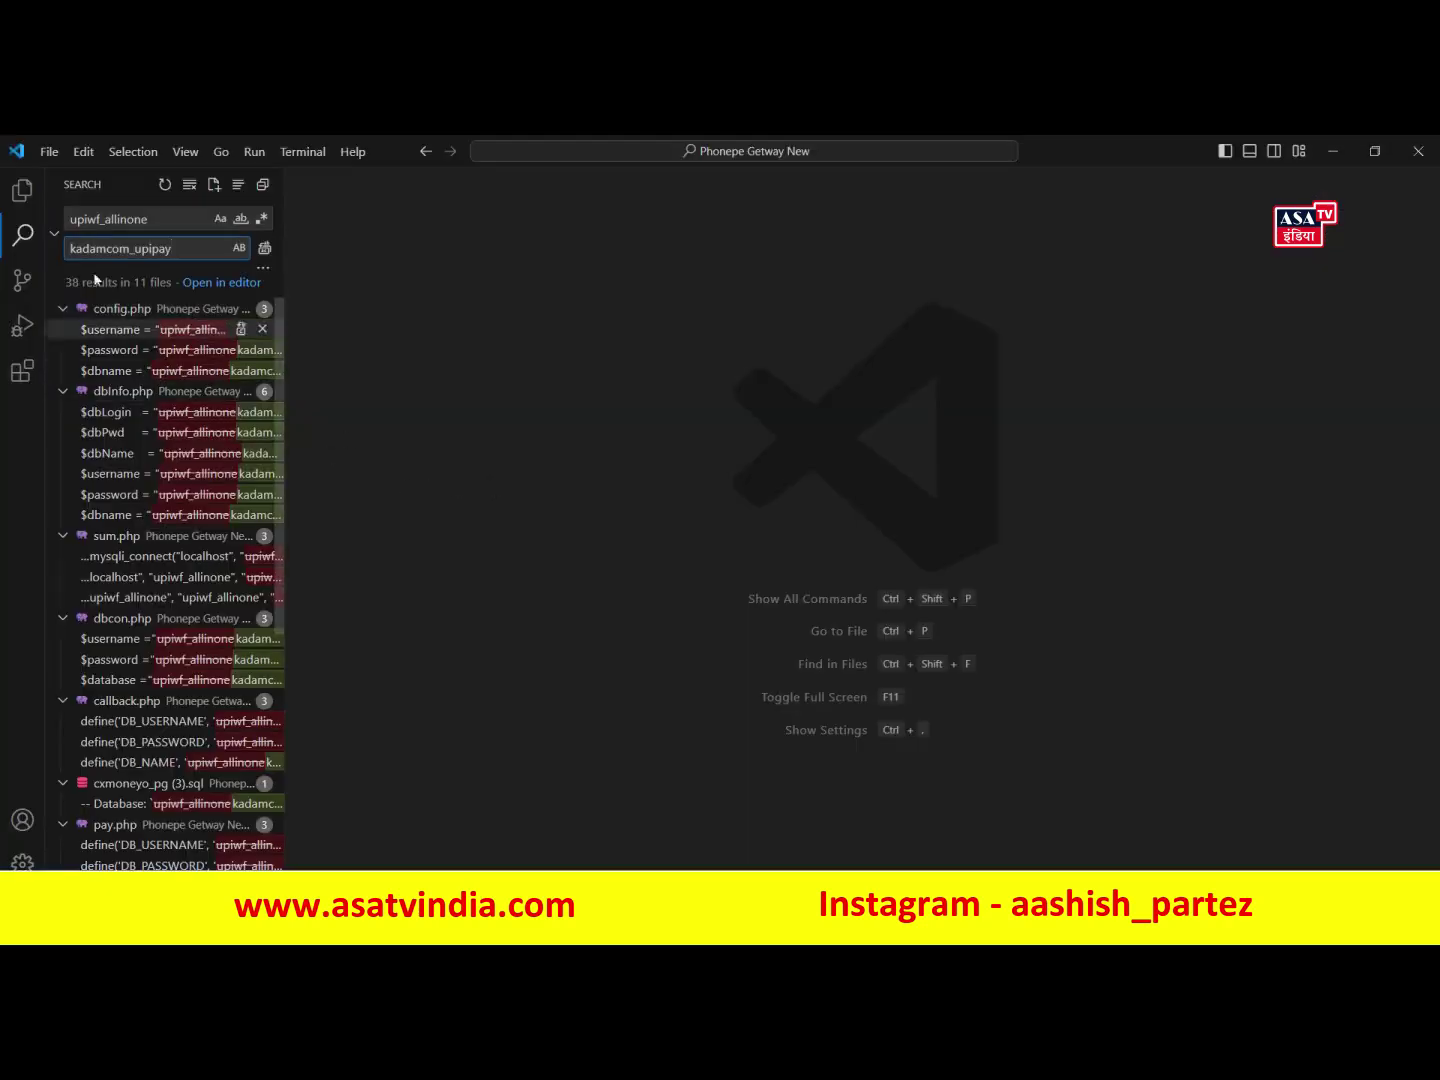
- Set upiwf_allinone as the search term and kadamcom_upipay as the replacement
drag(148, 219, 104, 219)
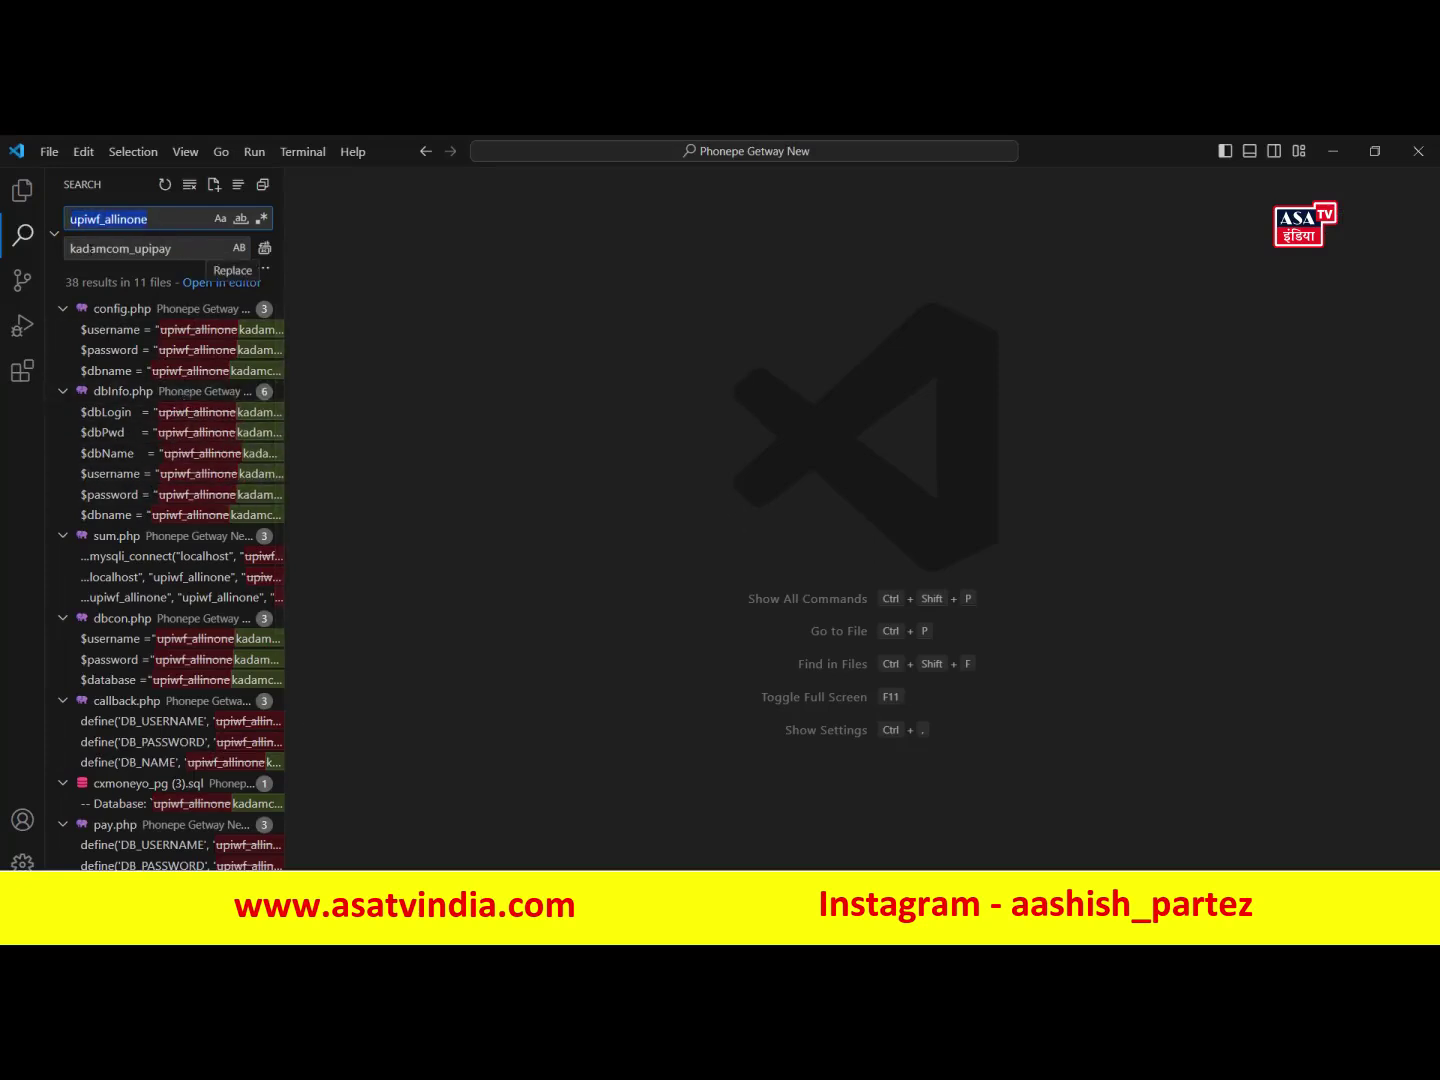
drag(172, 249, 72, 248)
click(111, 248)
- Decline the browser's offer to save the new password on the cPanel page
key(alt+Tab)
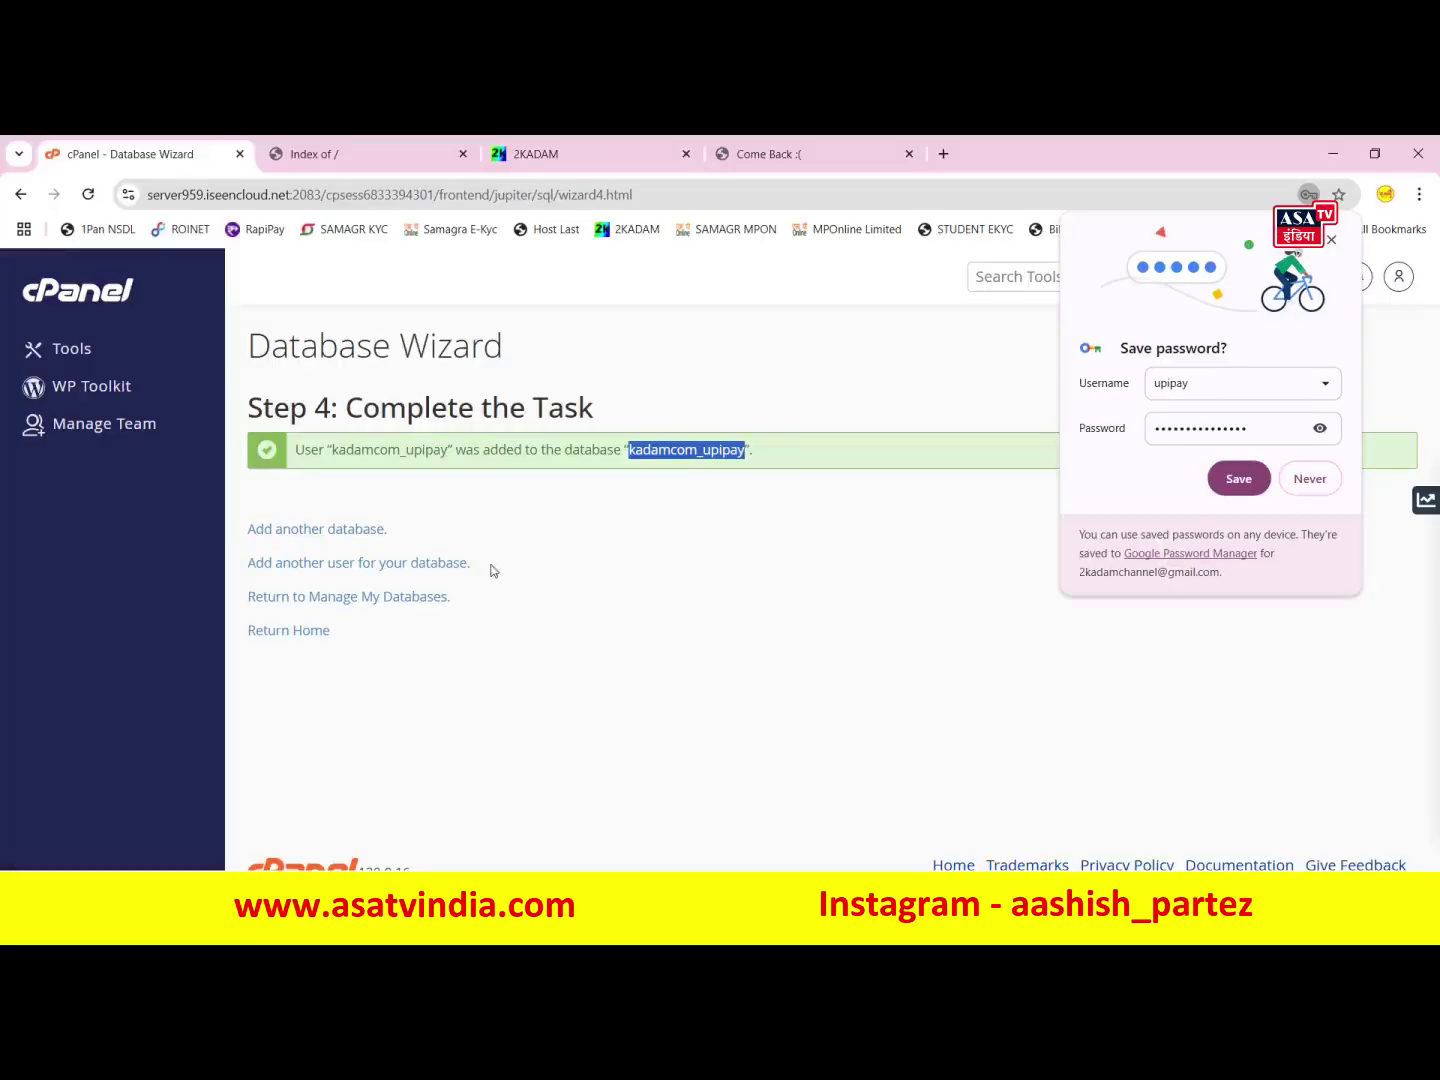
click(652, 563)
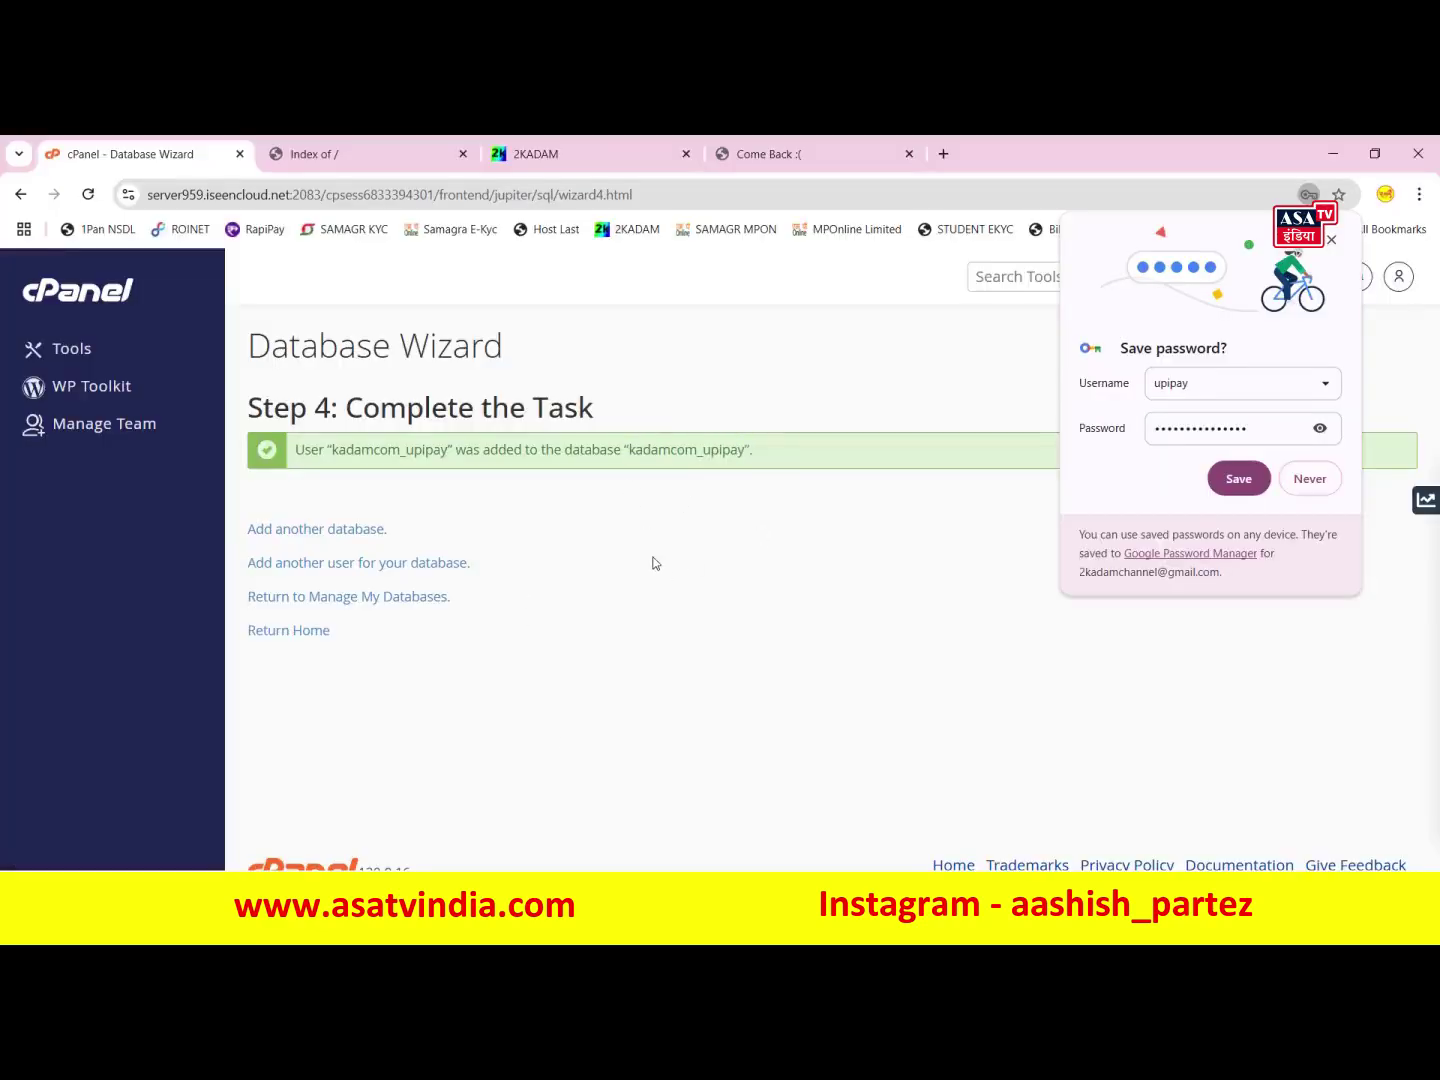
click(1297, 477)
key(alt+Tab)
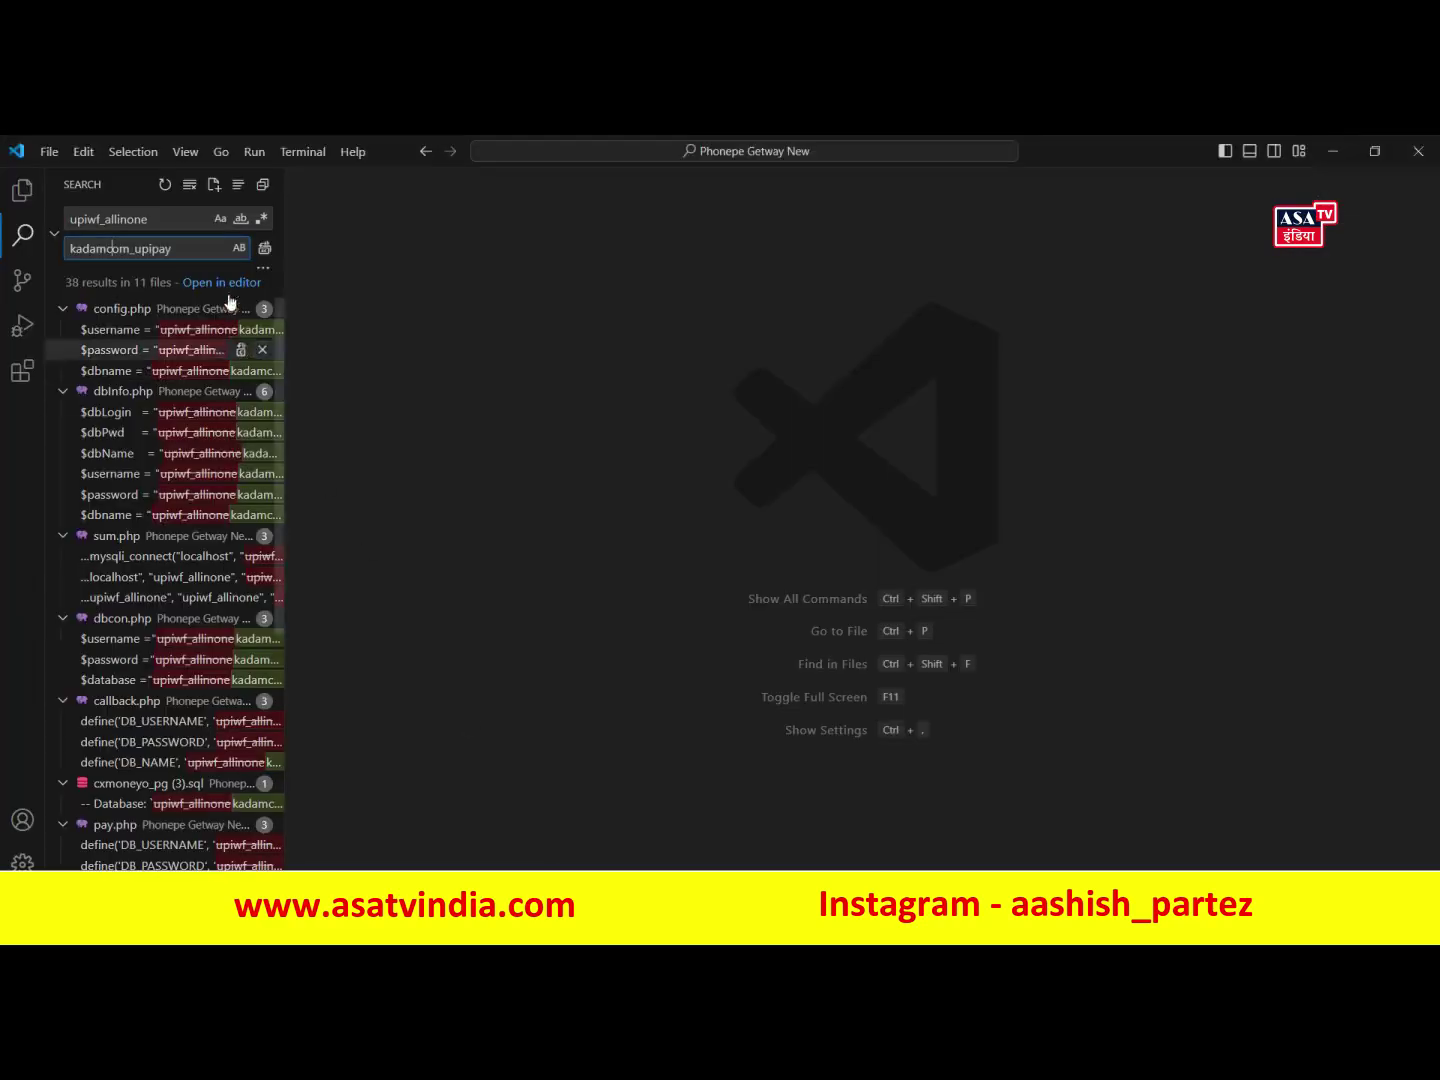
- Replace all 38 upiwf_allinone occurrences with kadamcom_upipay and save the edited files
click(265, 248)
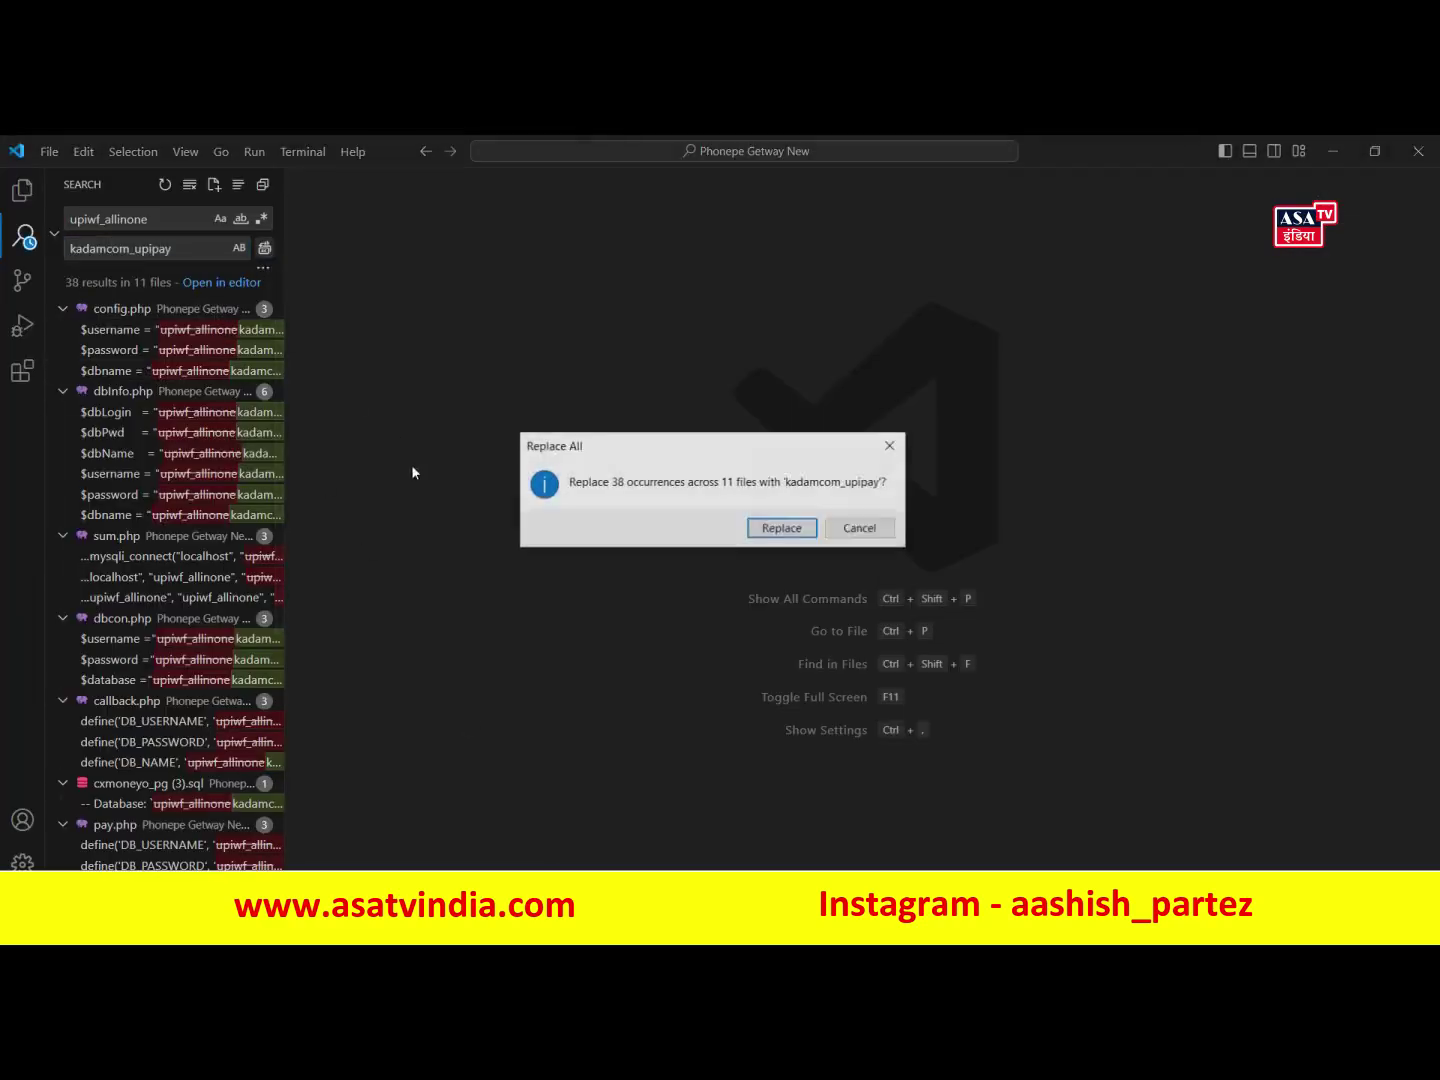
click(785, 529)
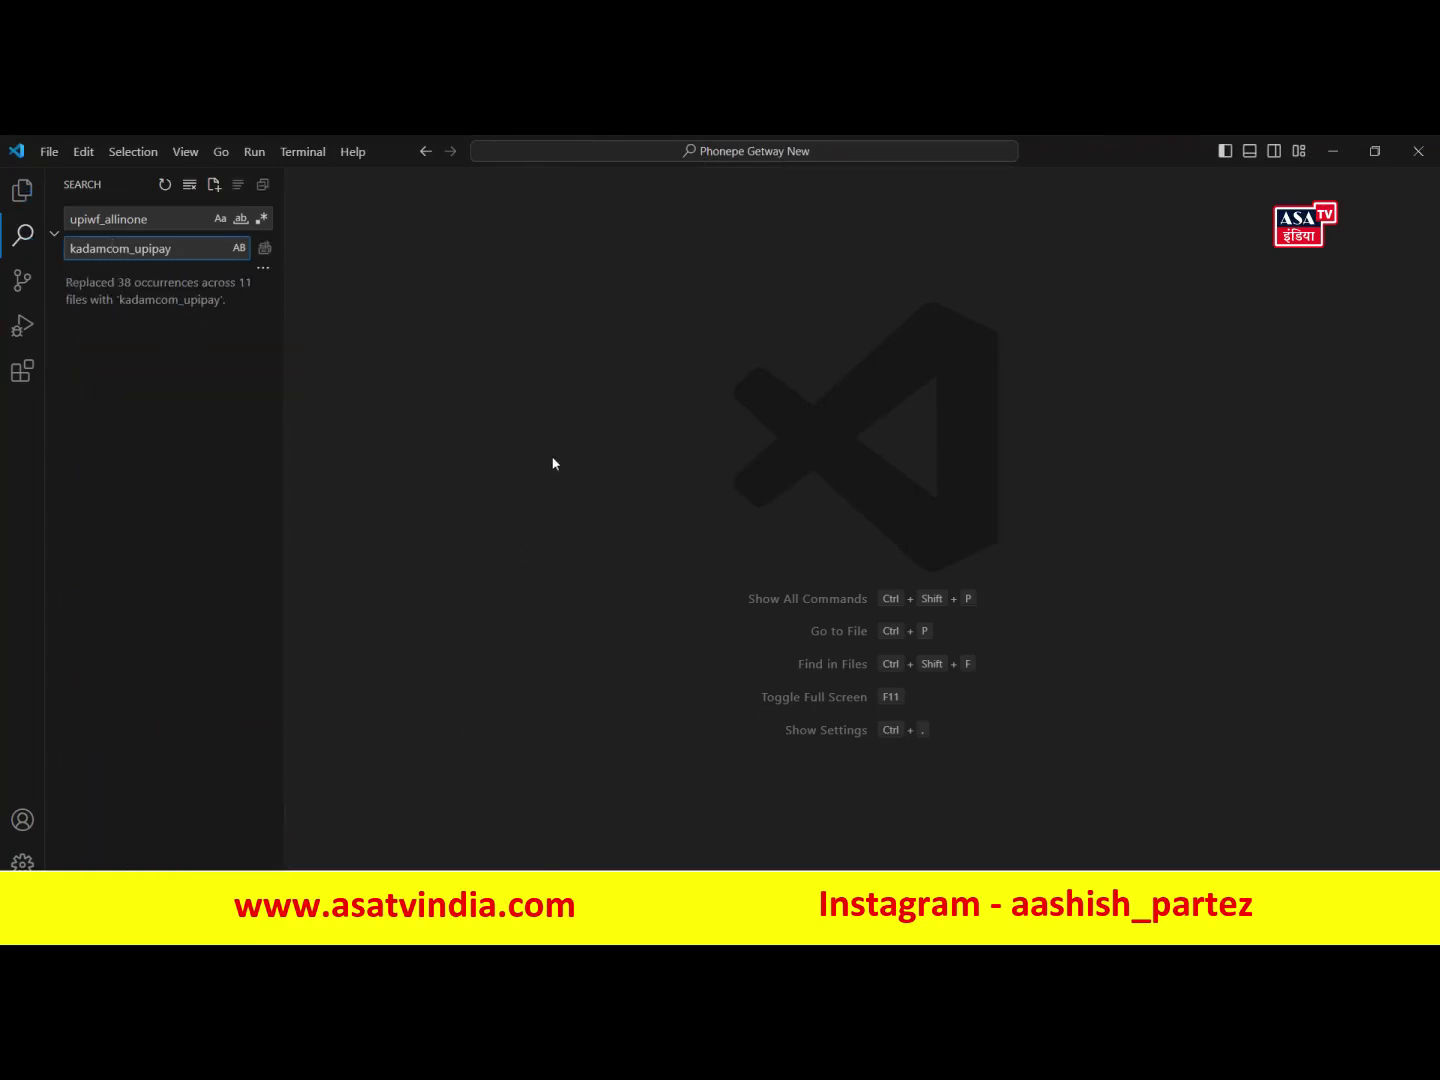
click(22, 190)
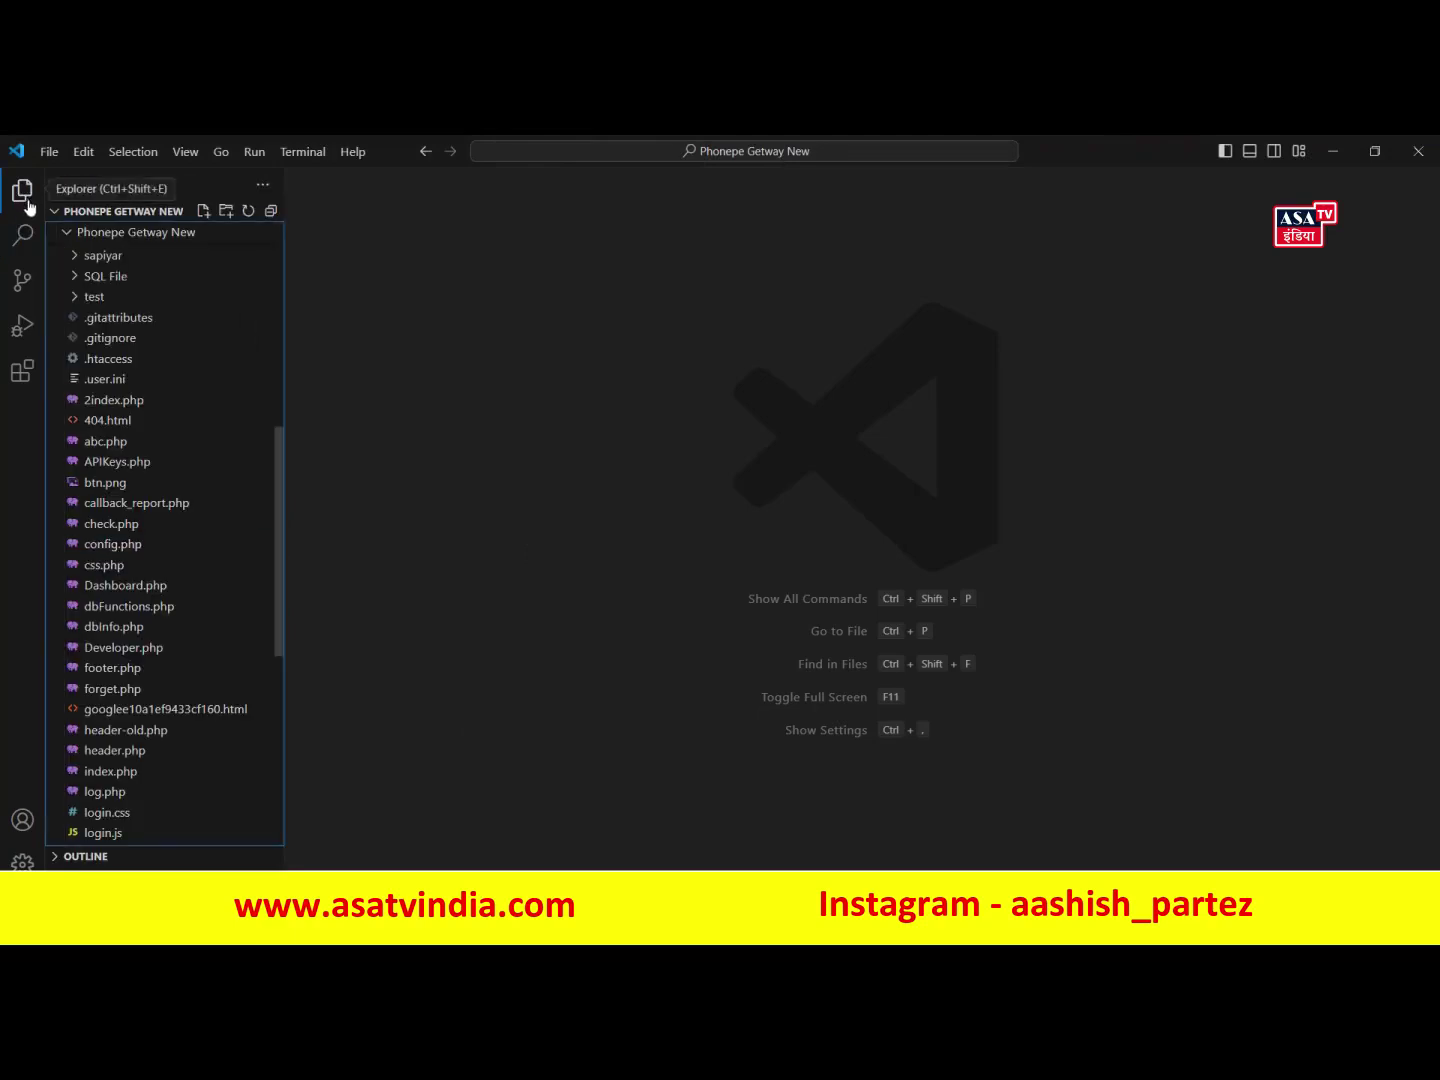
scroll(188, 390, up, 6)
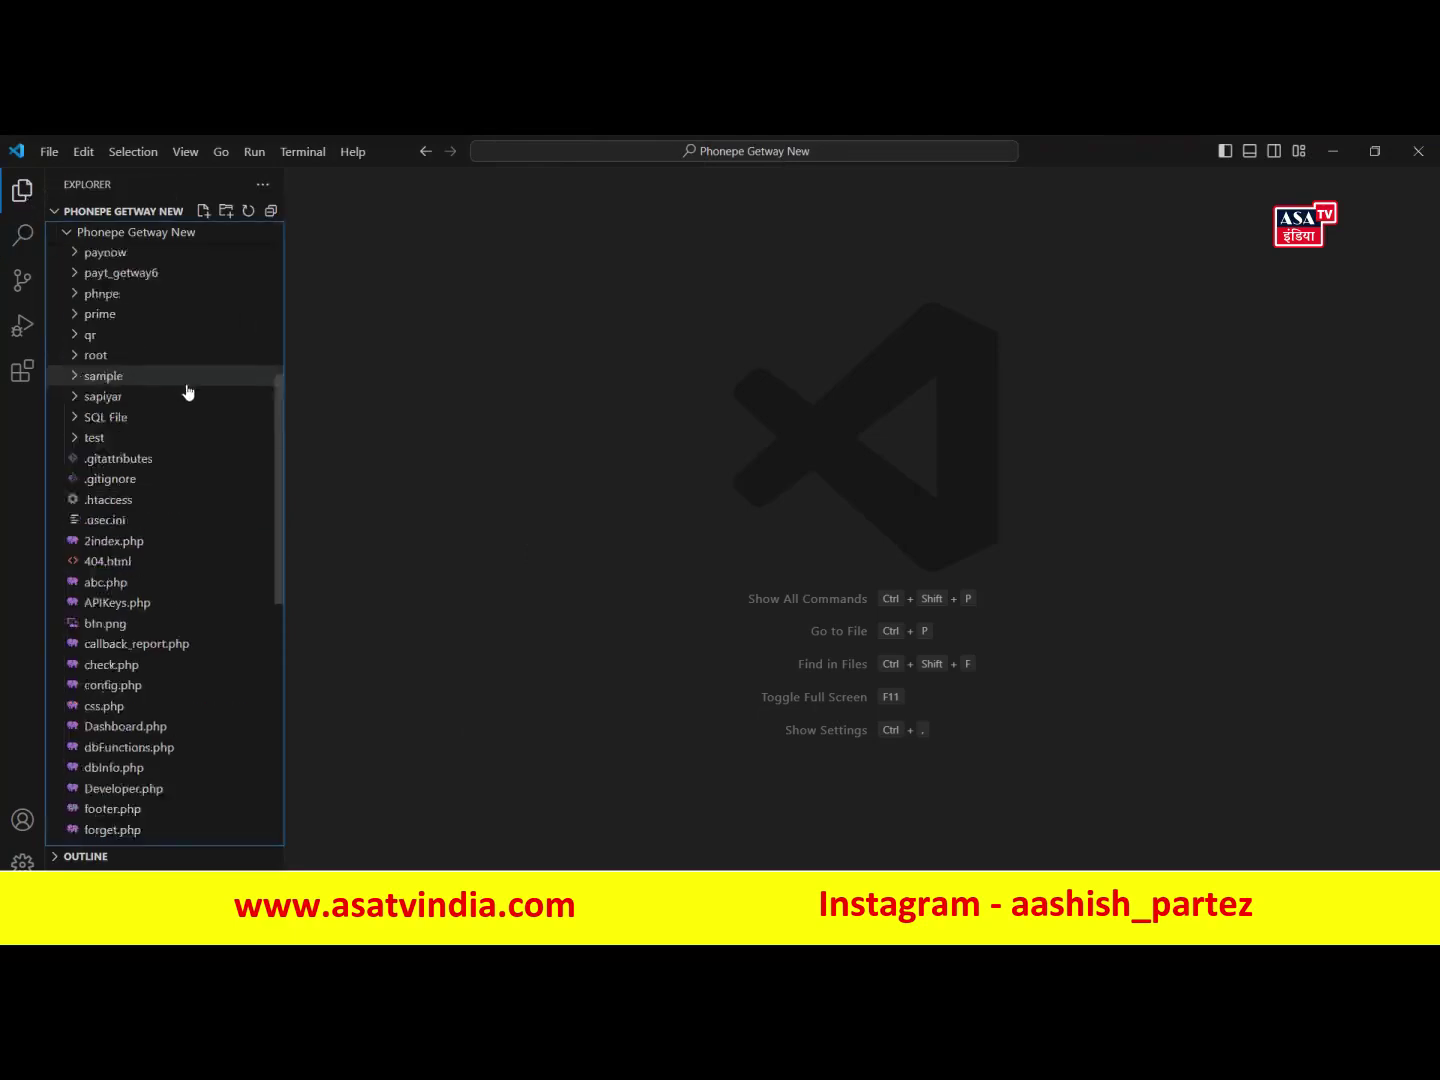
click(52, 158)
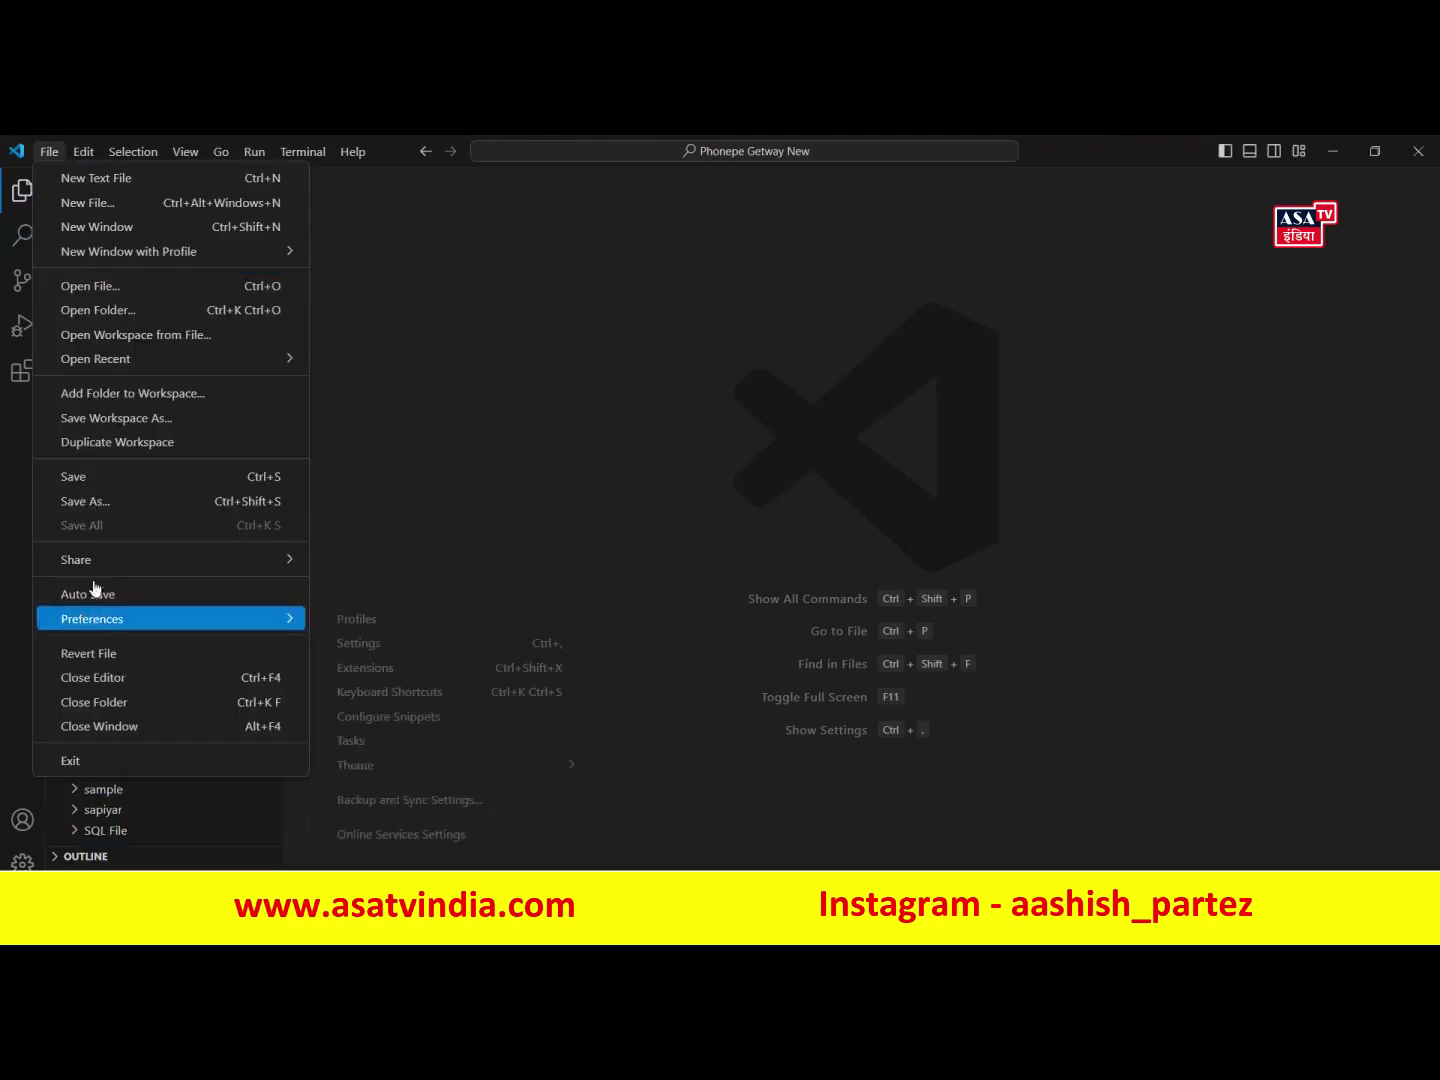
click(104, 484)
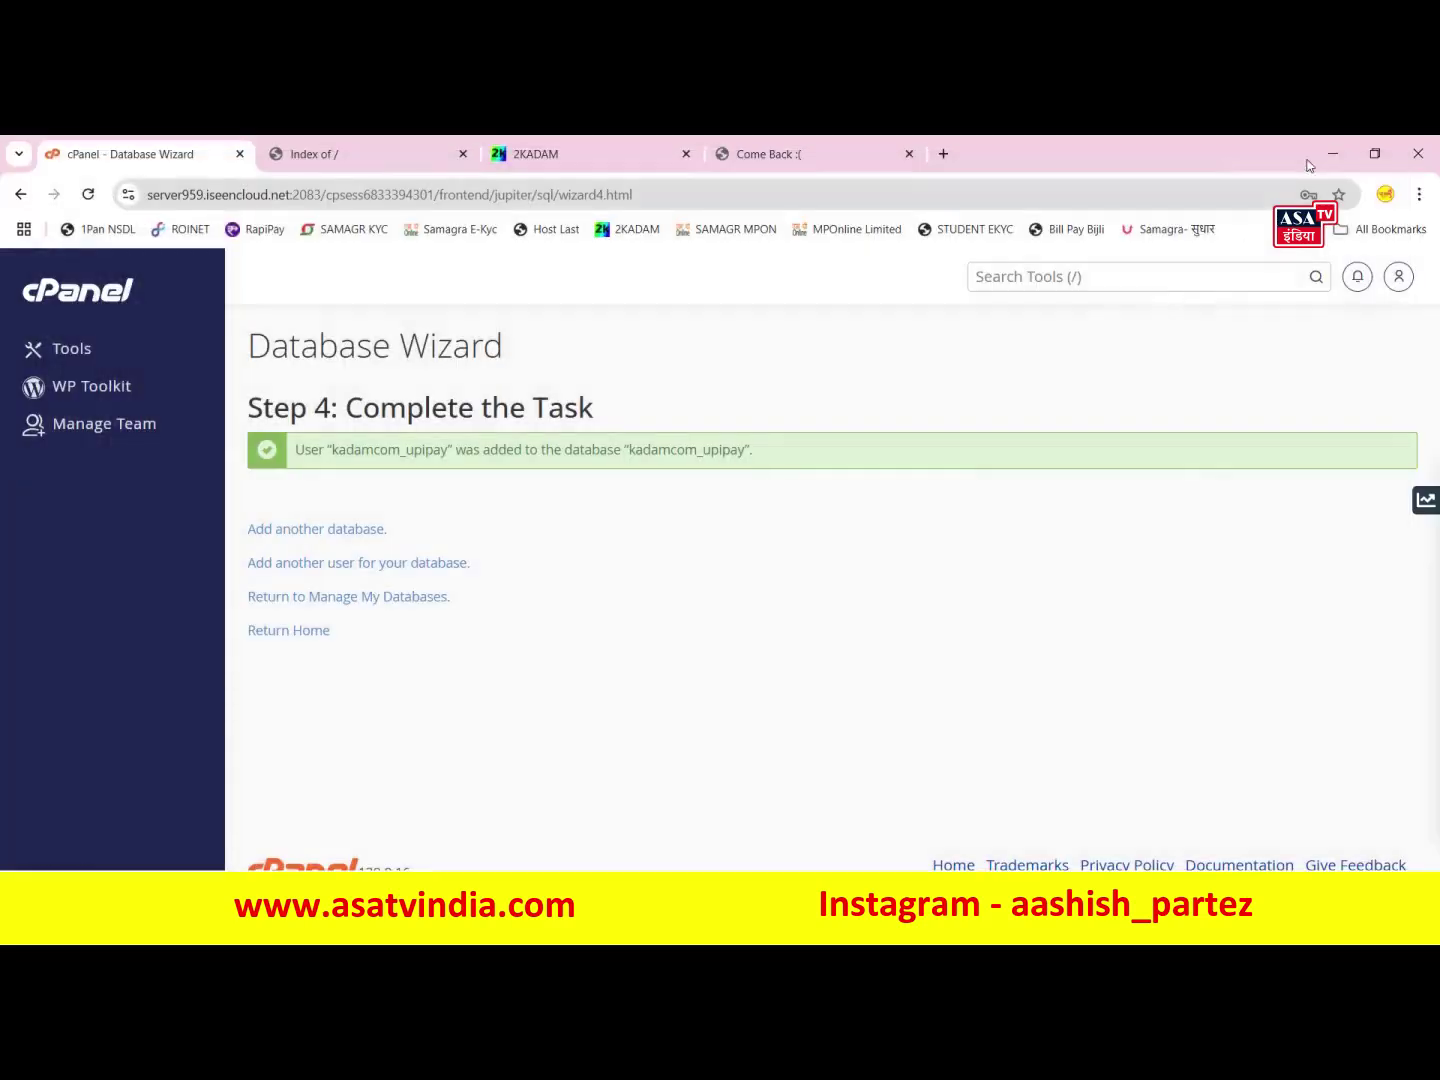
click(1332, 153)
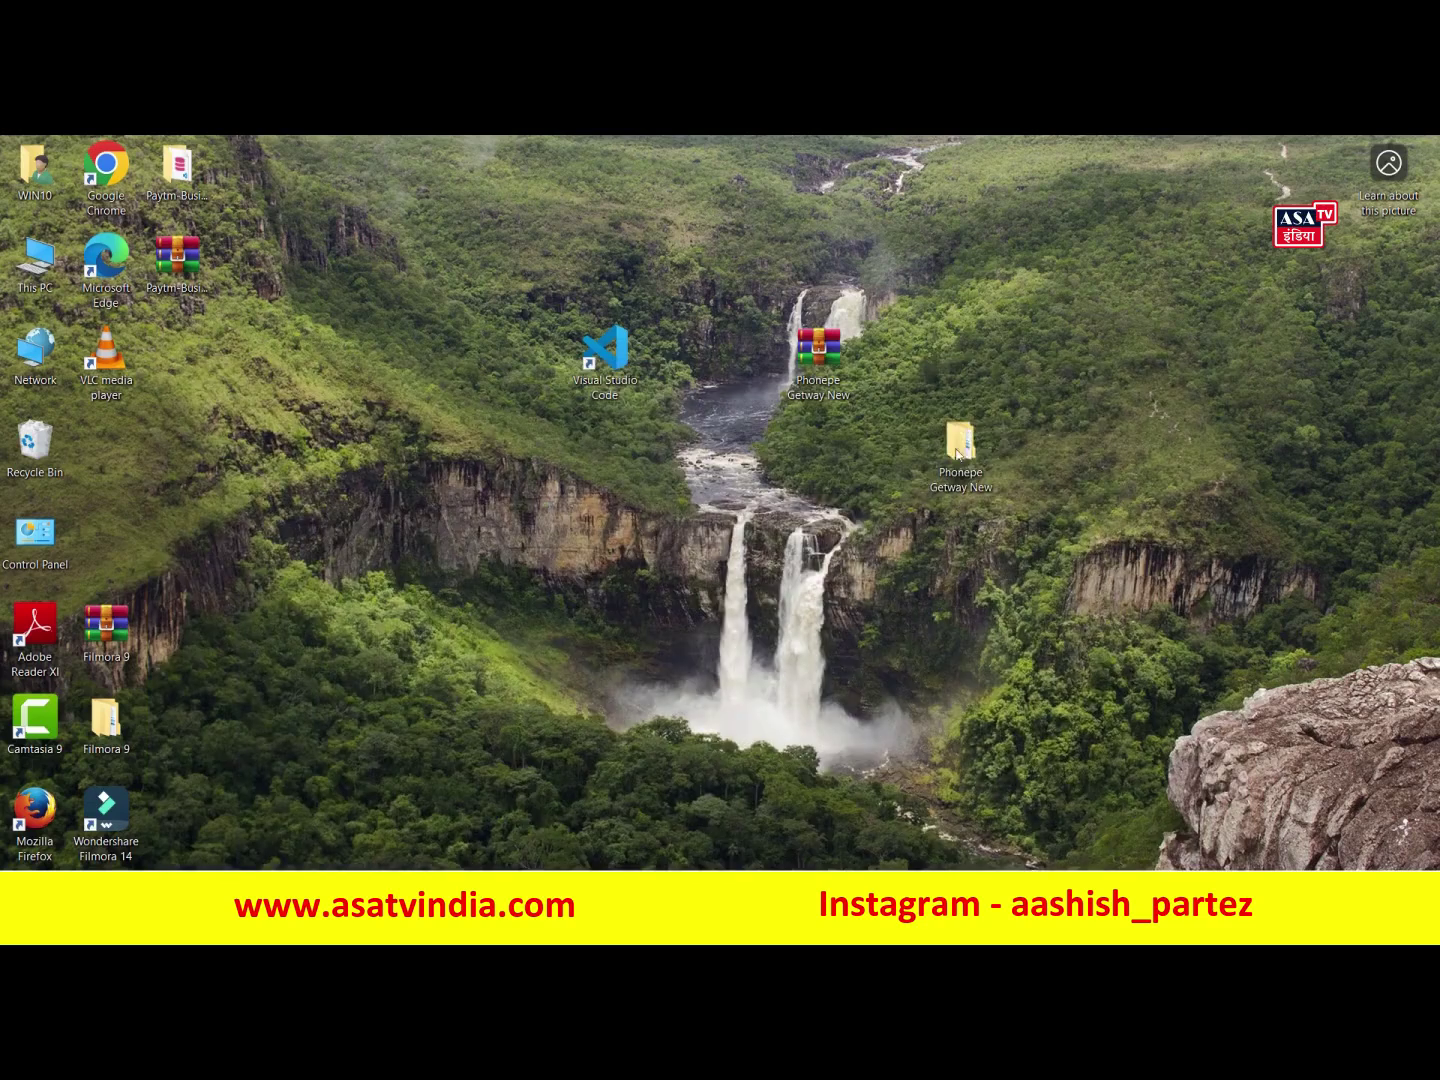
- Select everything in the inner Phonepe Getway New folder and archive it as a ZIP
drag(962, 440, 890, 445)
drag(605, 352, 676, 352)
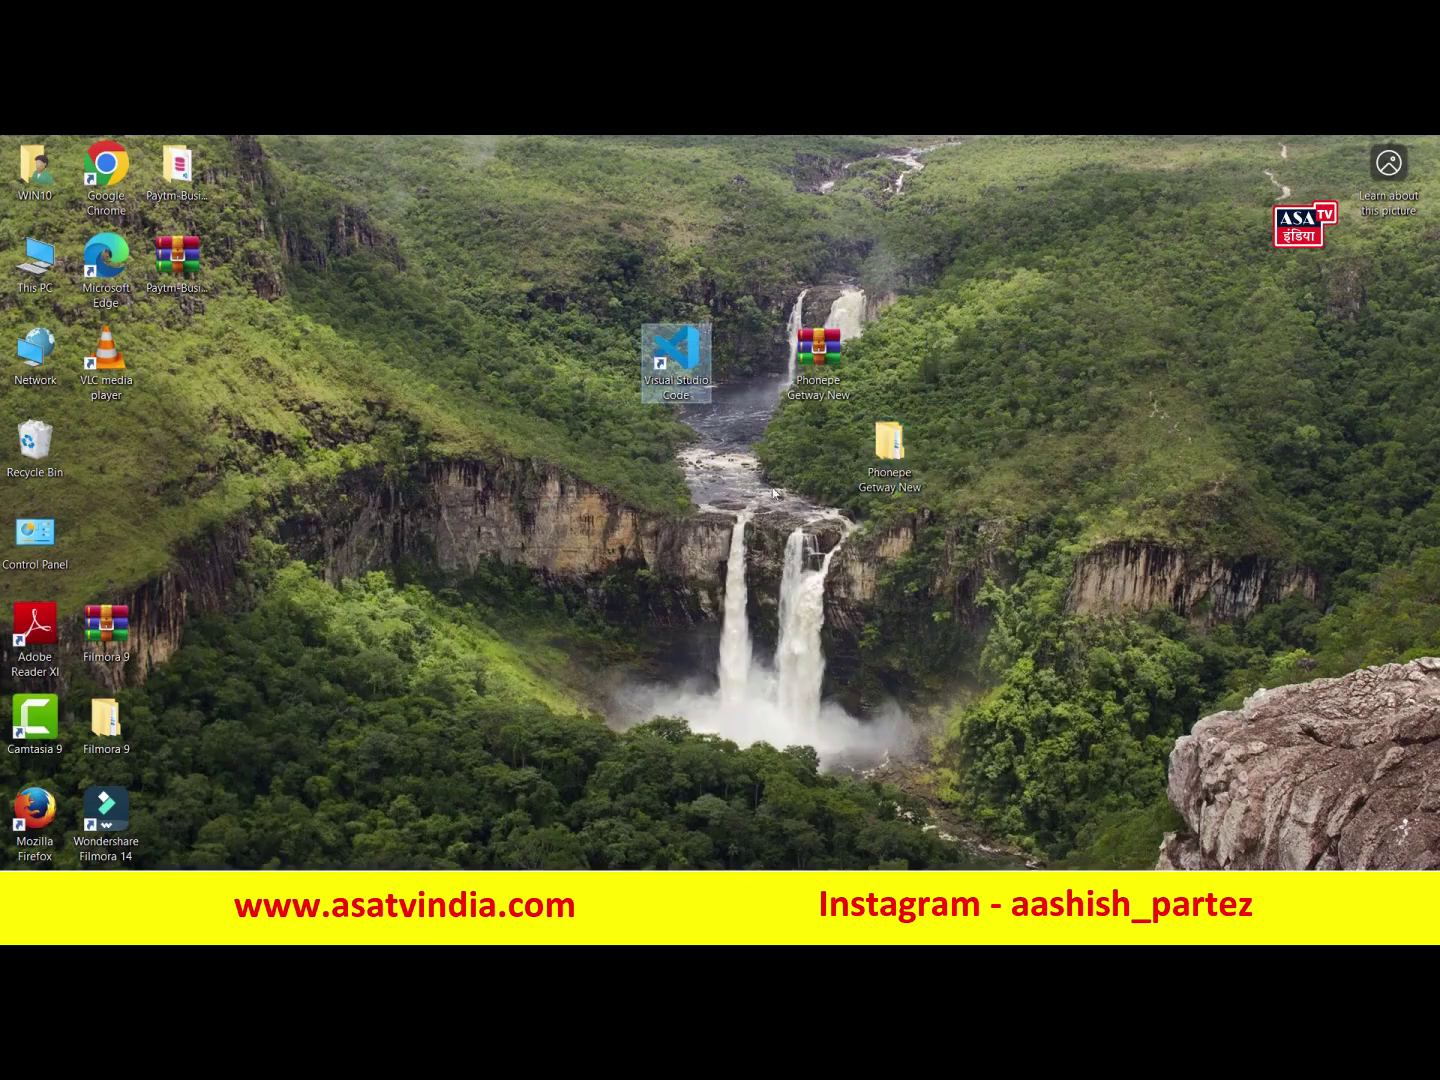
double_click(890, 455)
double_click(845, 263)
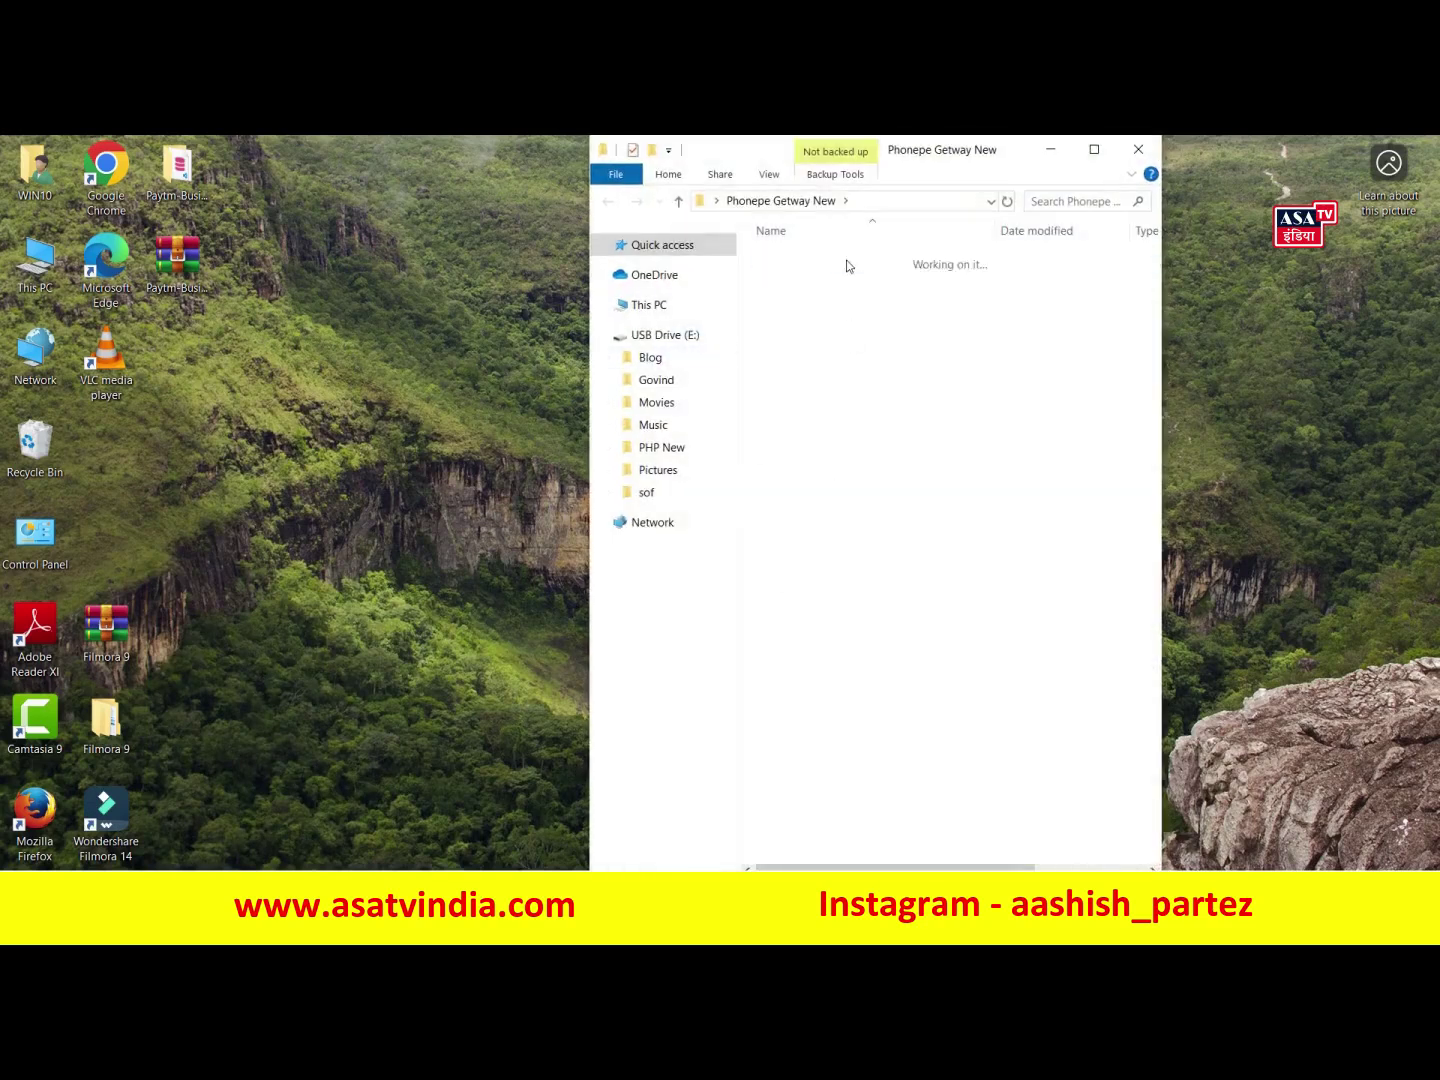
scroll(868, 640, down, 10)
scroll(872, 650, down, 6)
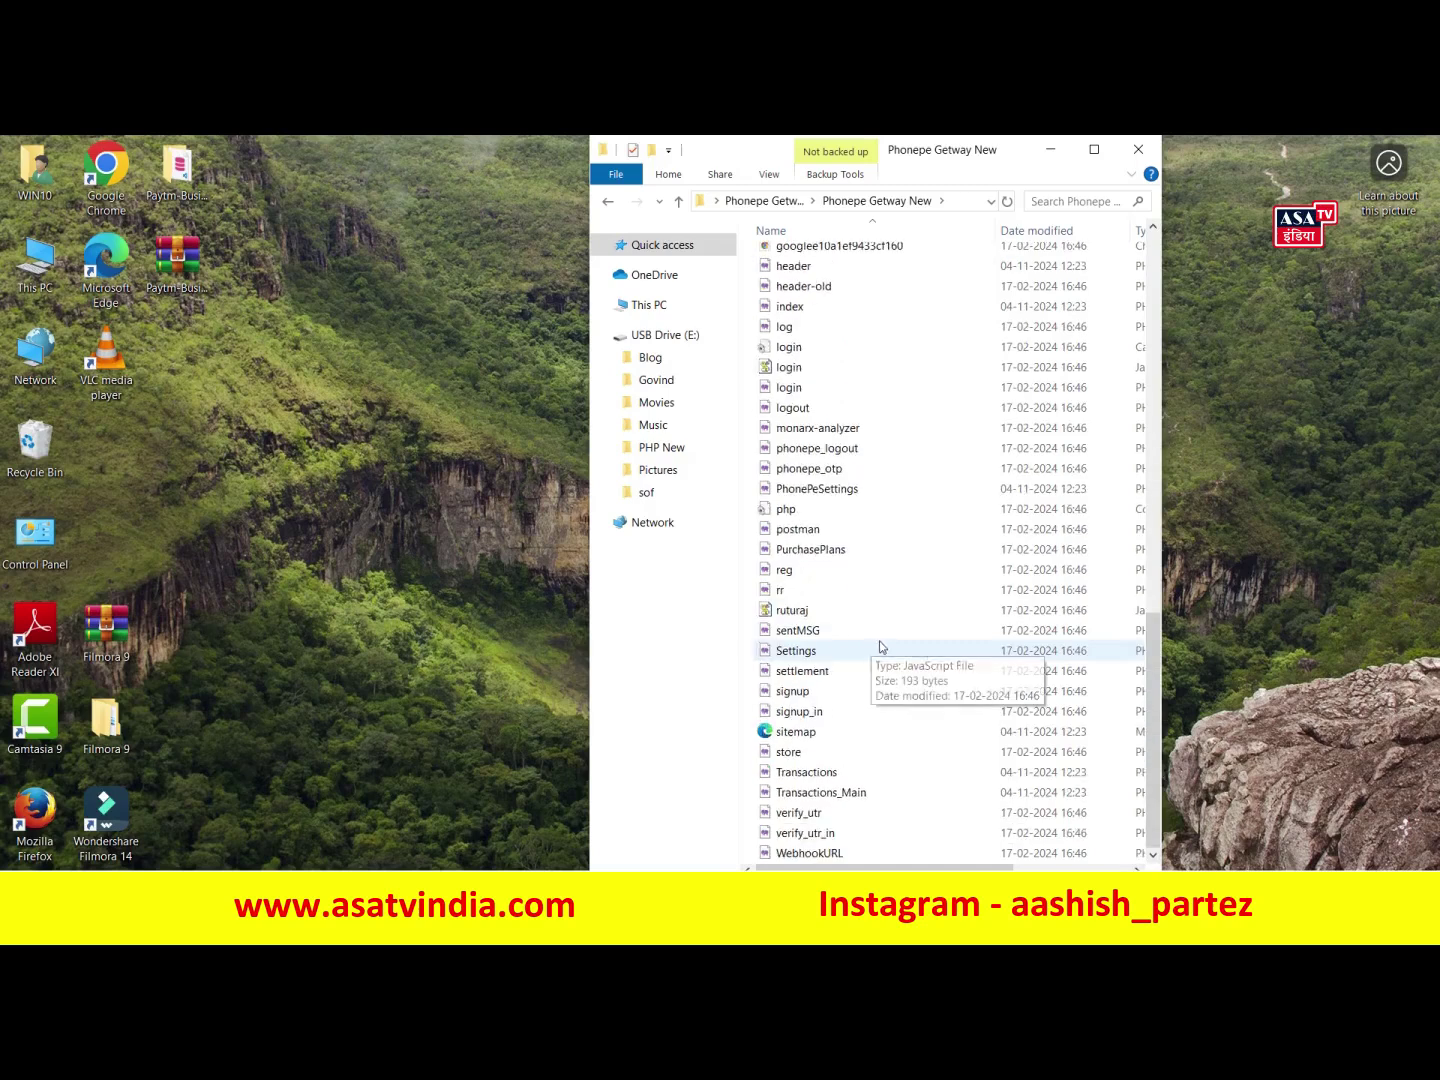
key(ctrl+a)
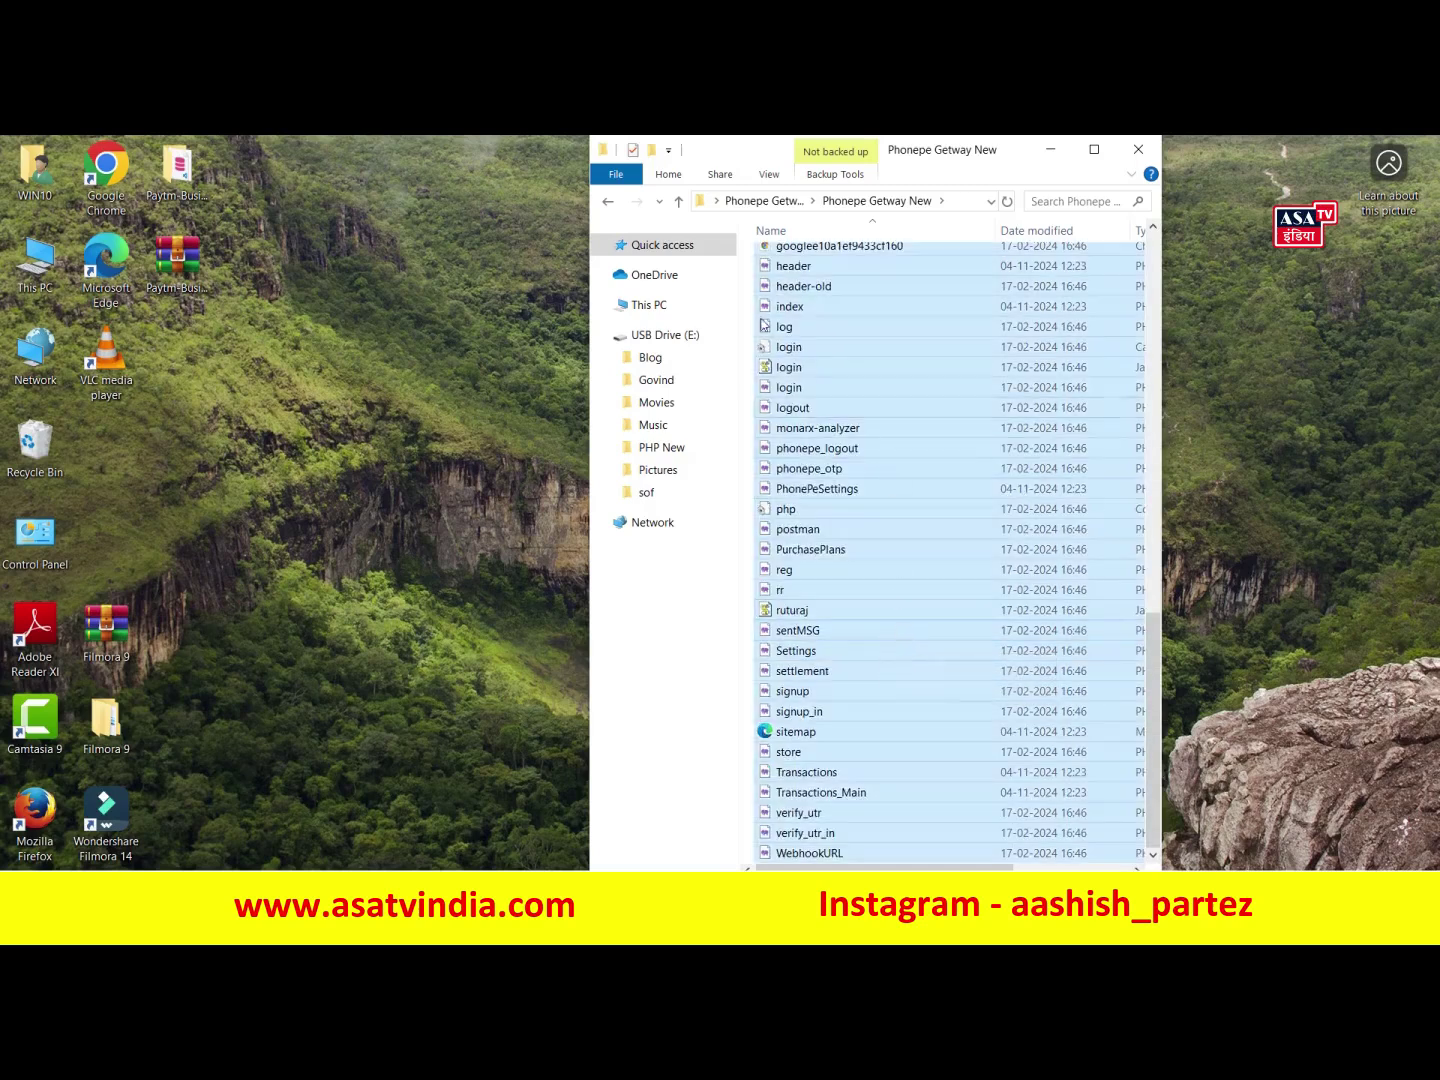
right_click(872, 351)
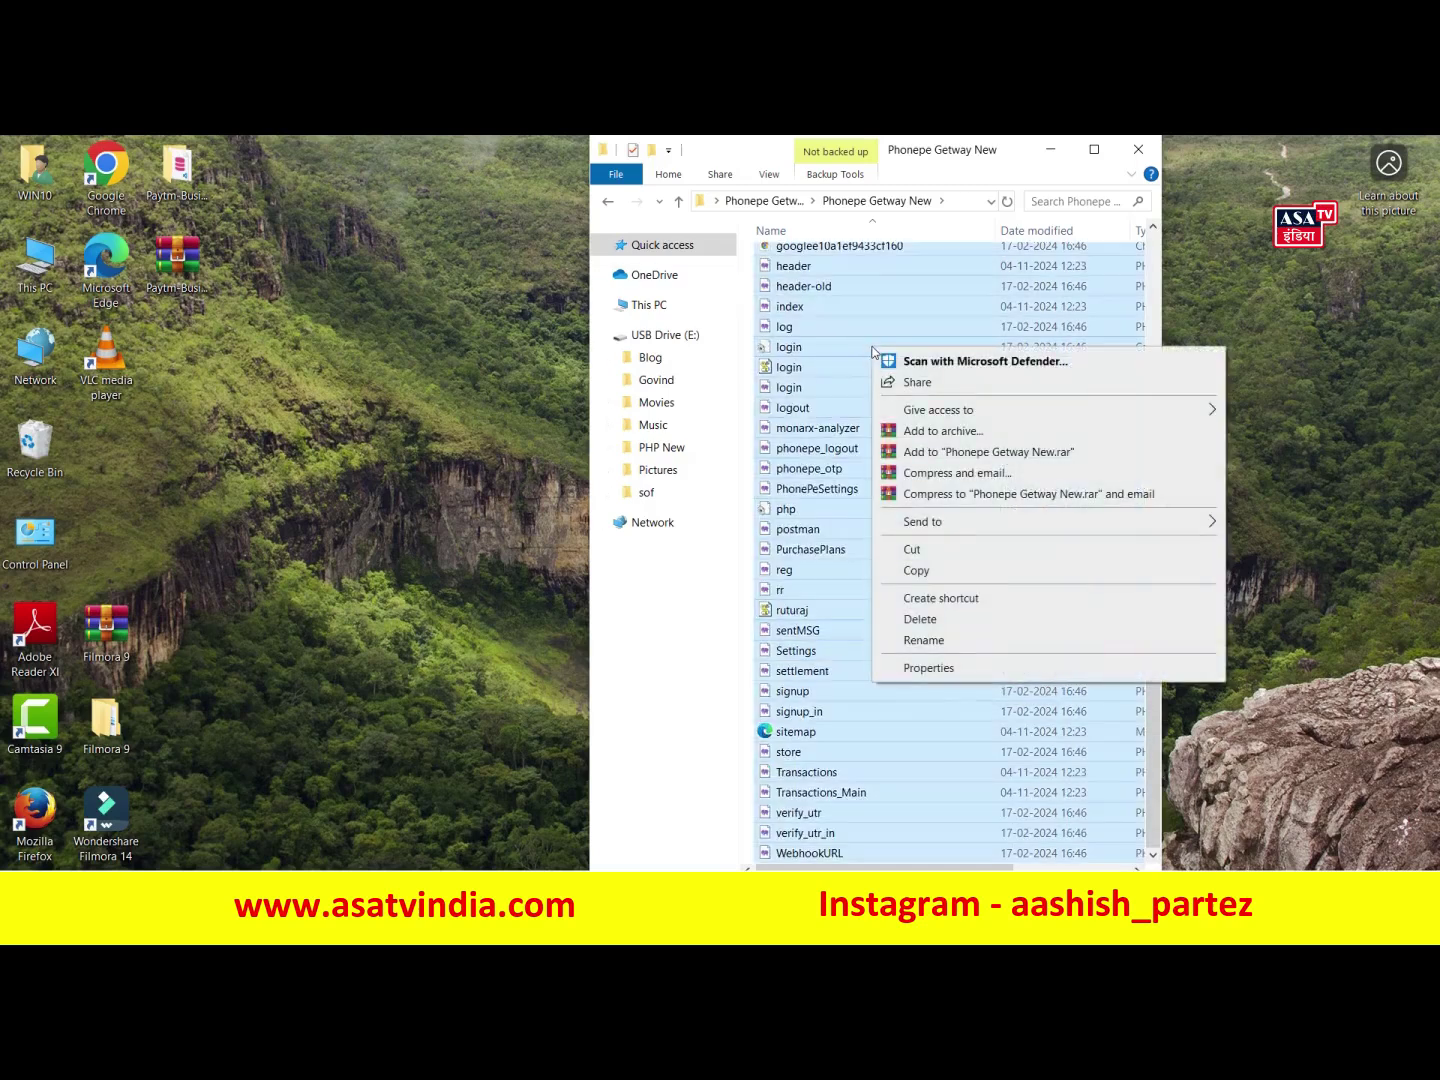
click(976, 443)
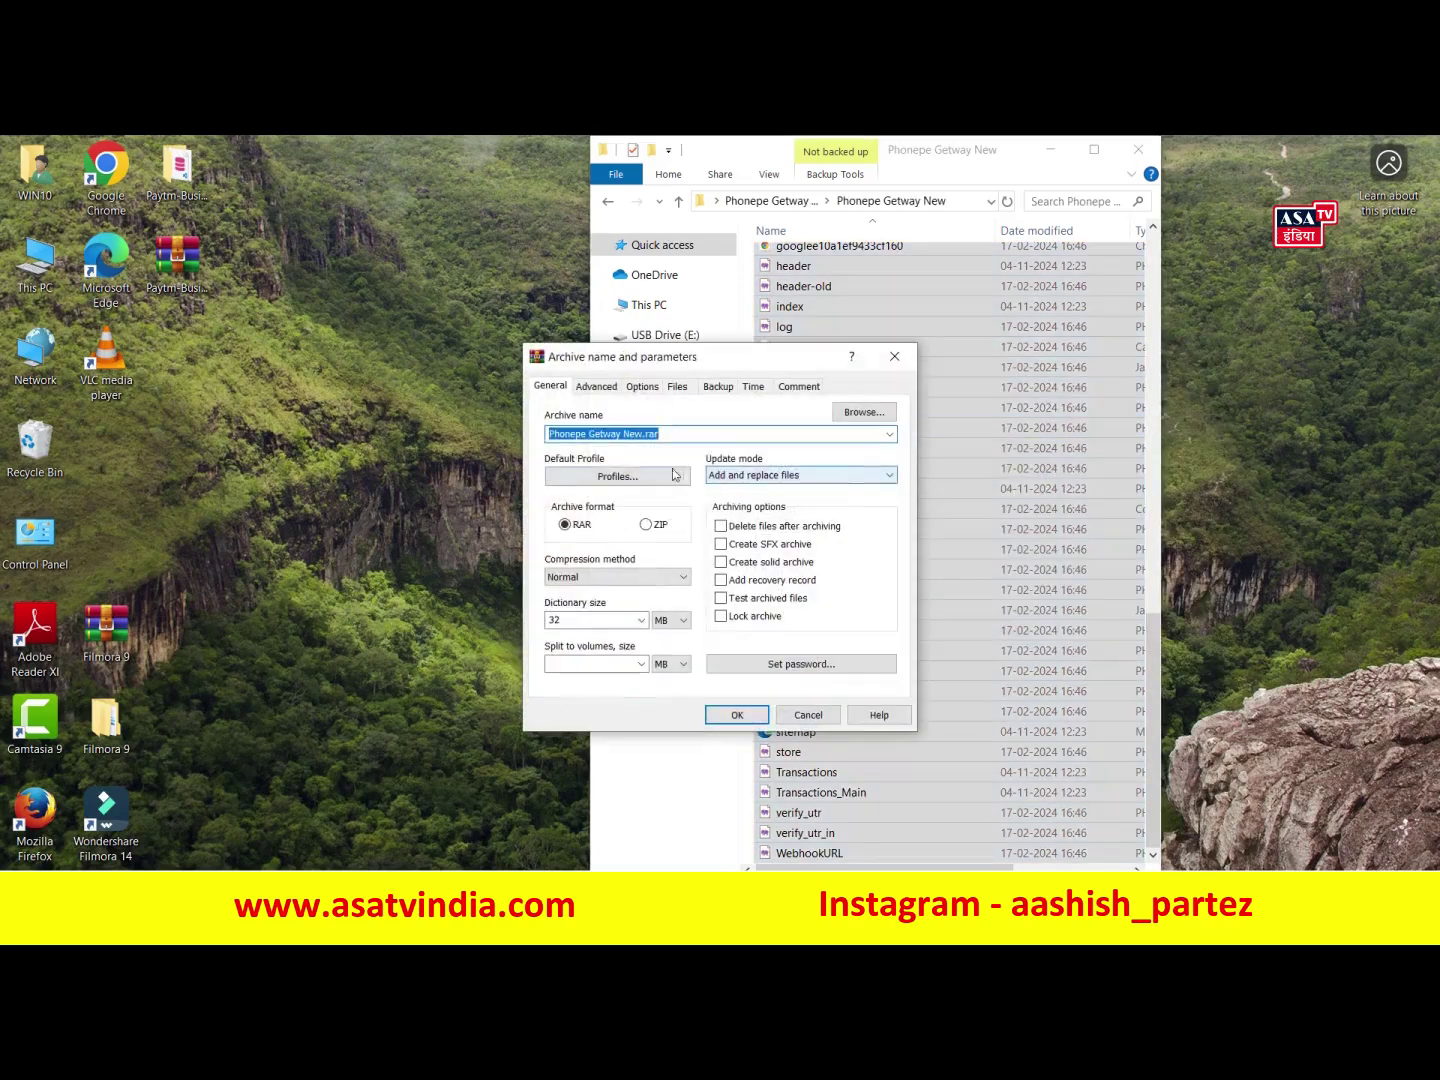
click(648, 526)
click(745, 708)
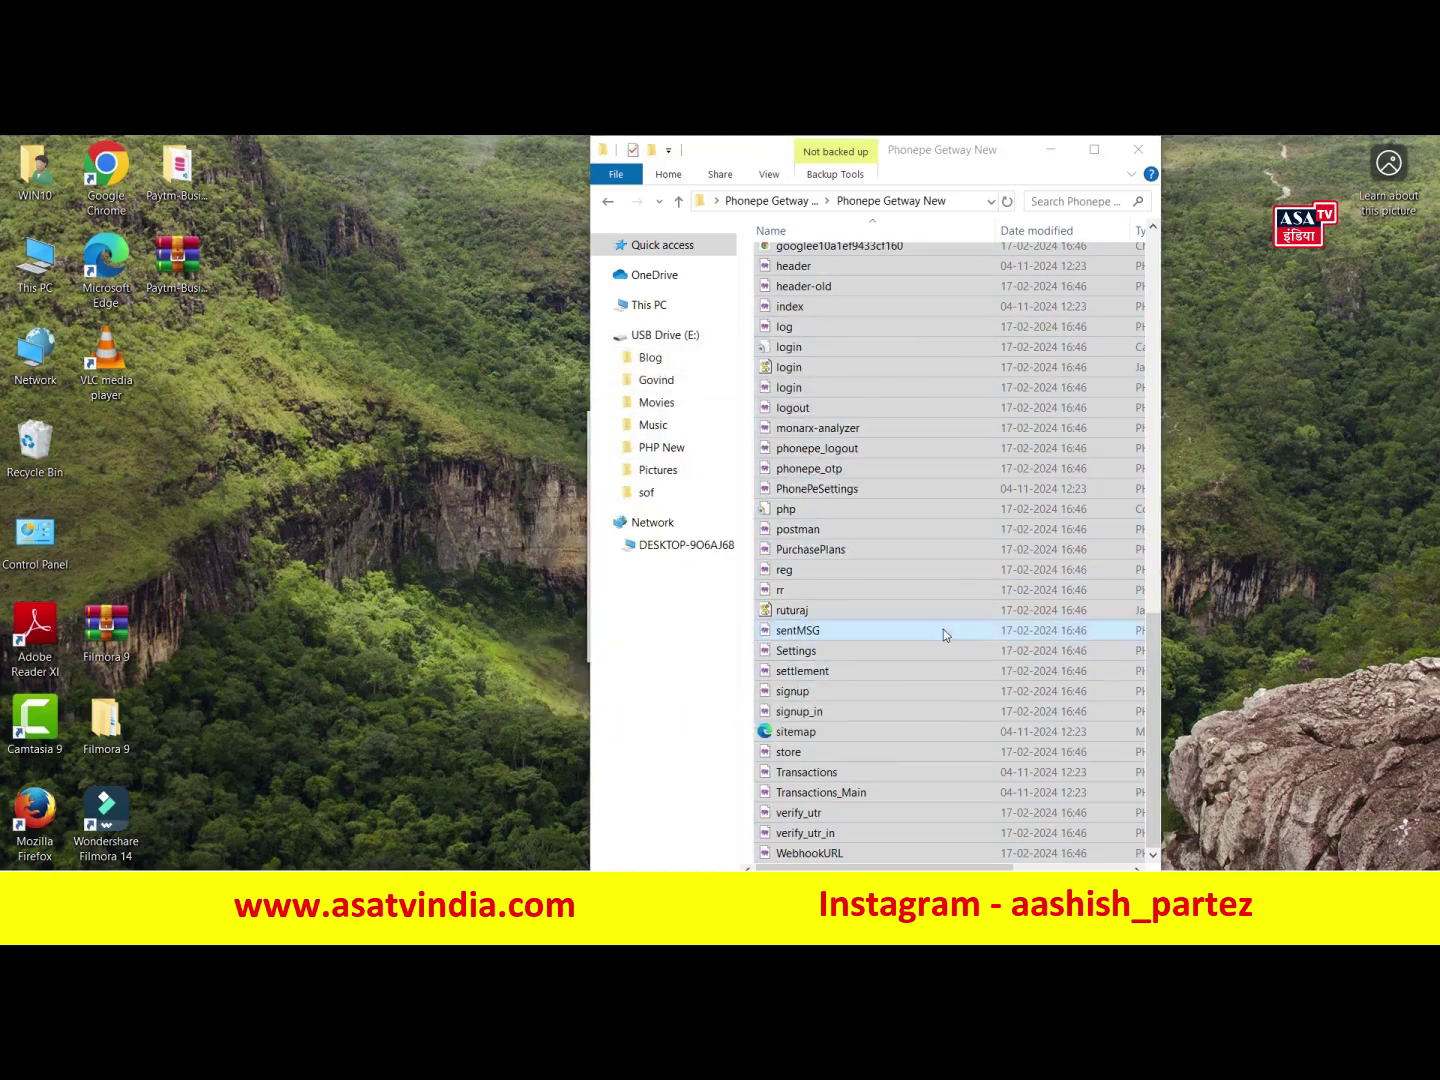
- Maximize the folder window and locate the new Phonepe Getway New ZIP archive
scroll(957, 542, up, 15)
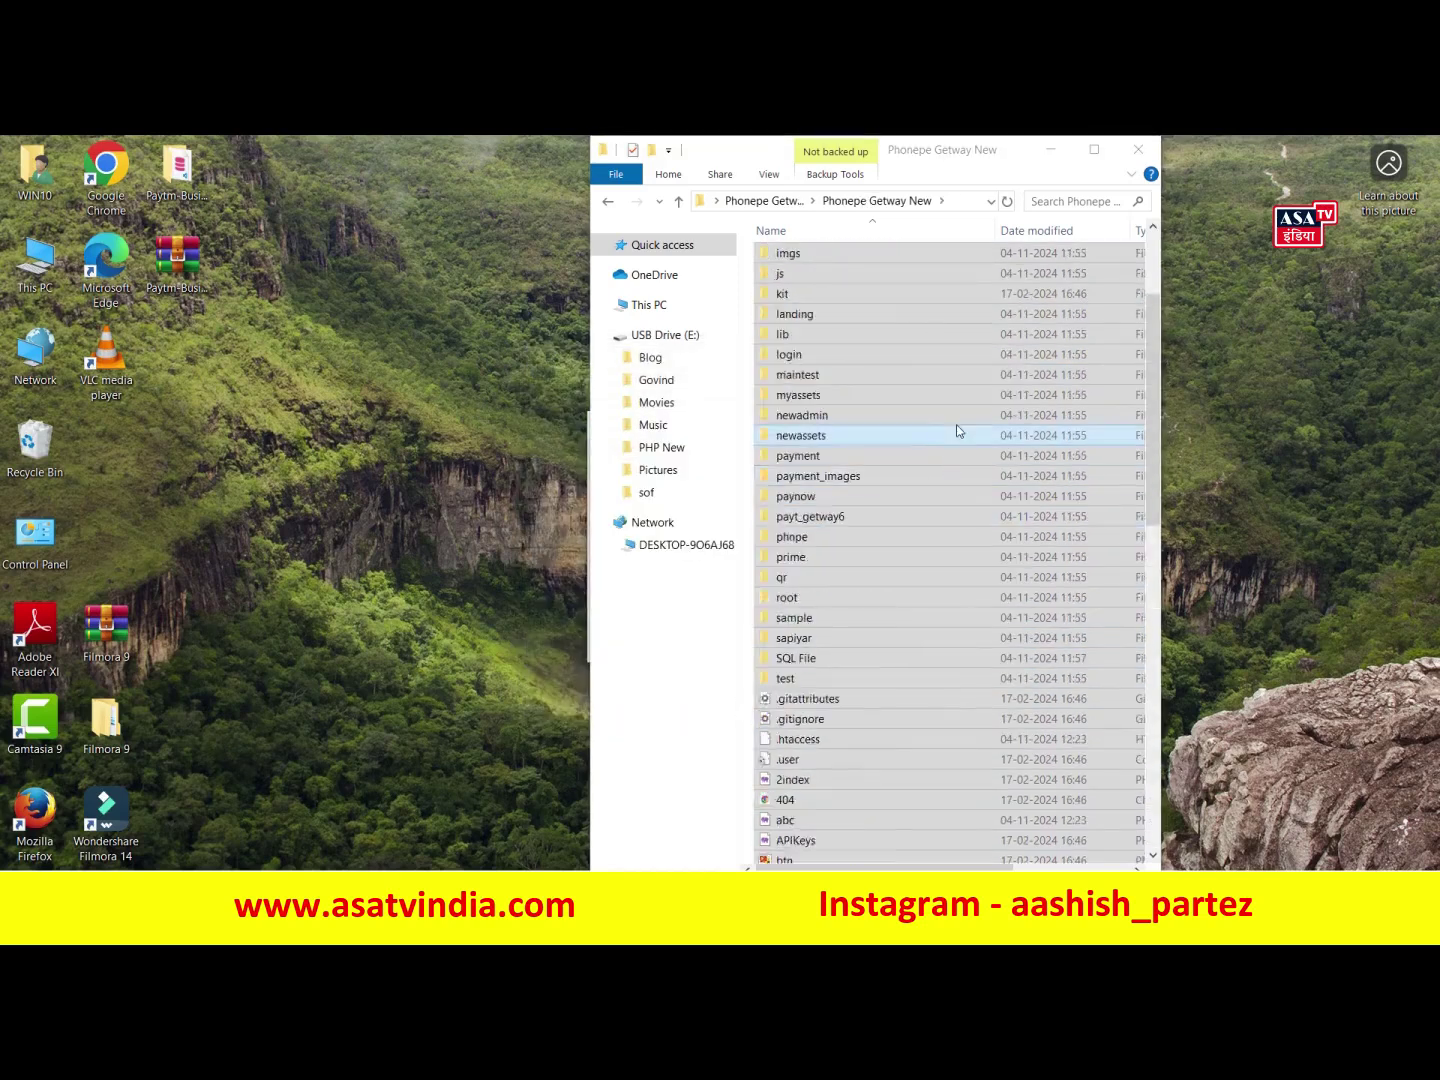
scroll(934, 566, up, 1)
click(1094, 149)
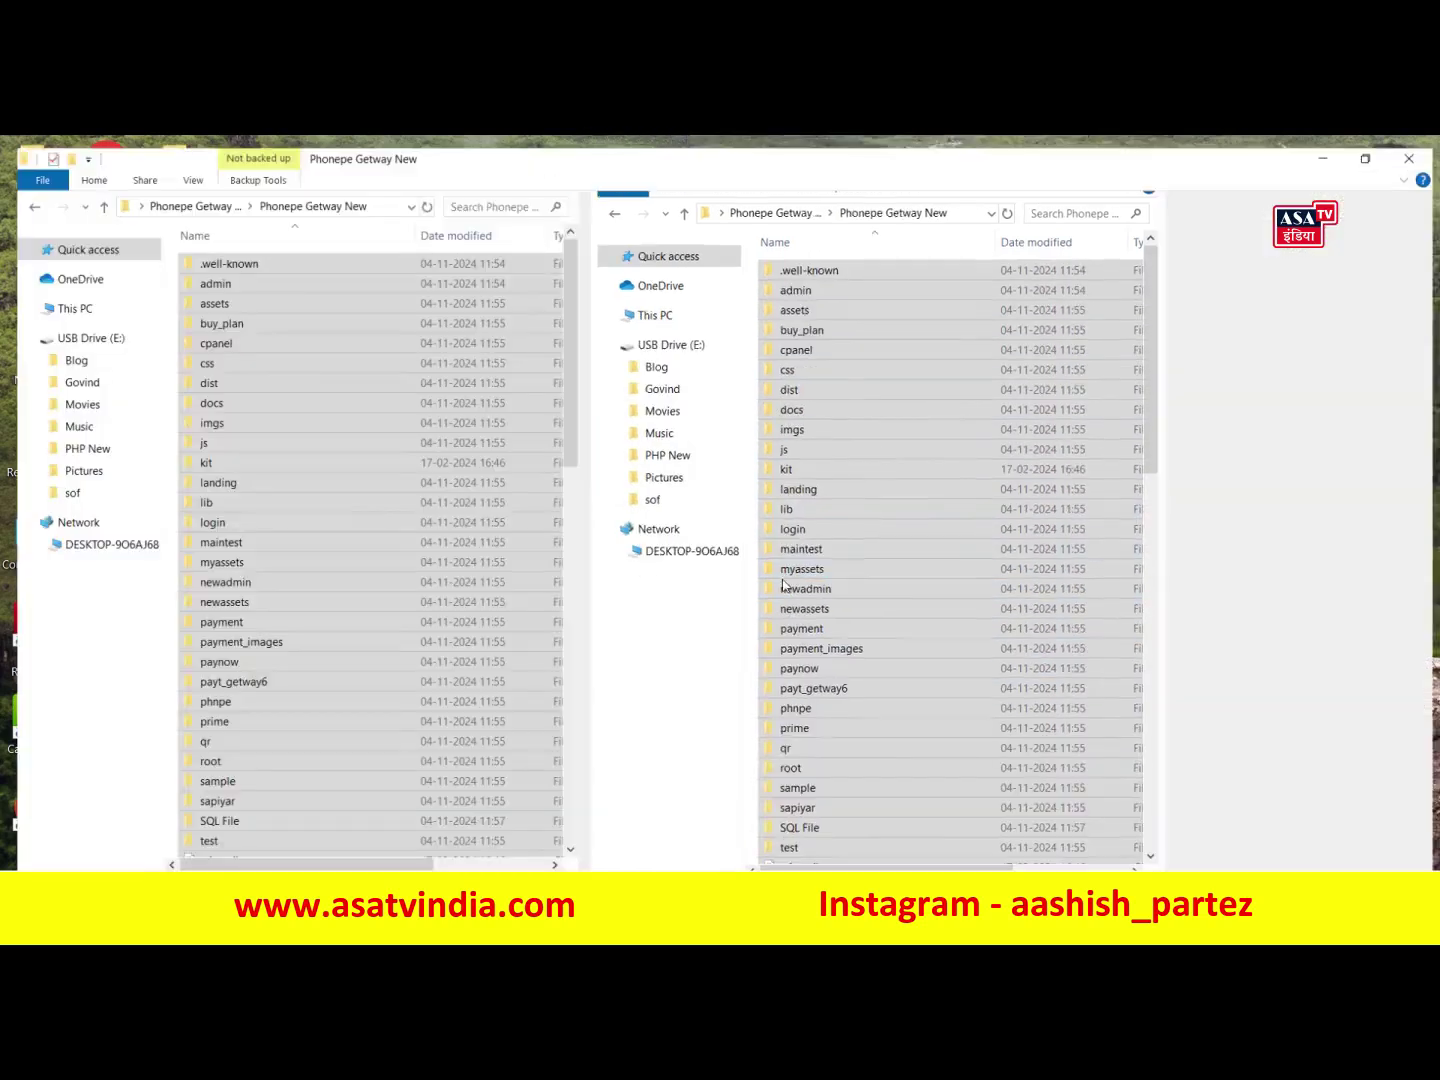
key(ctrl+a)
scroll(667, 588, up, 1)
scroll(655, 660, down, 20)
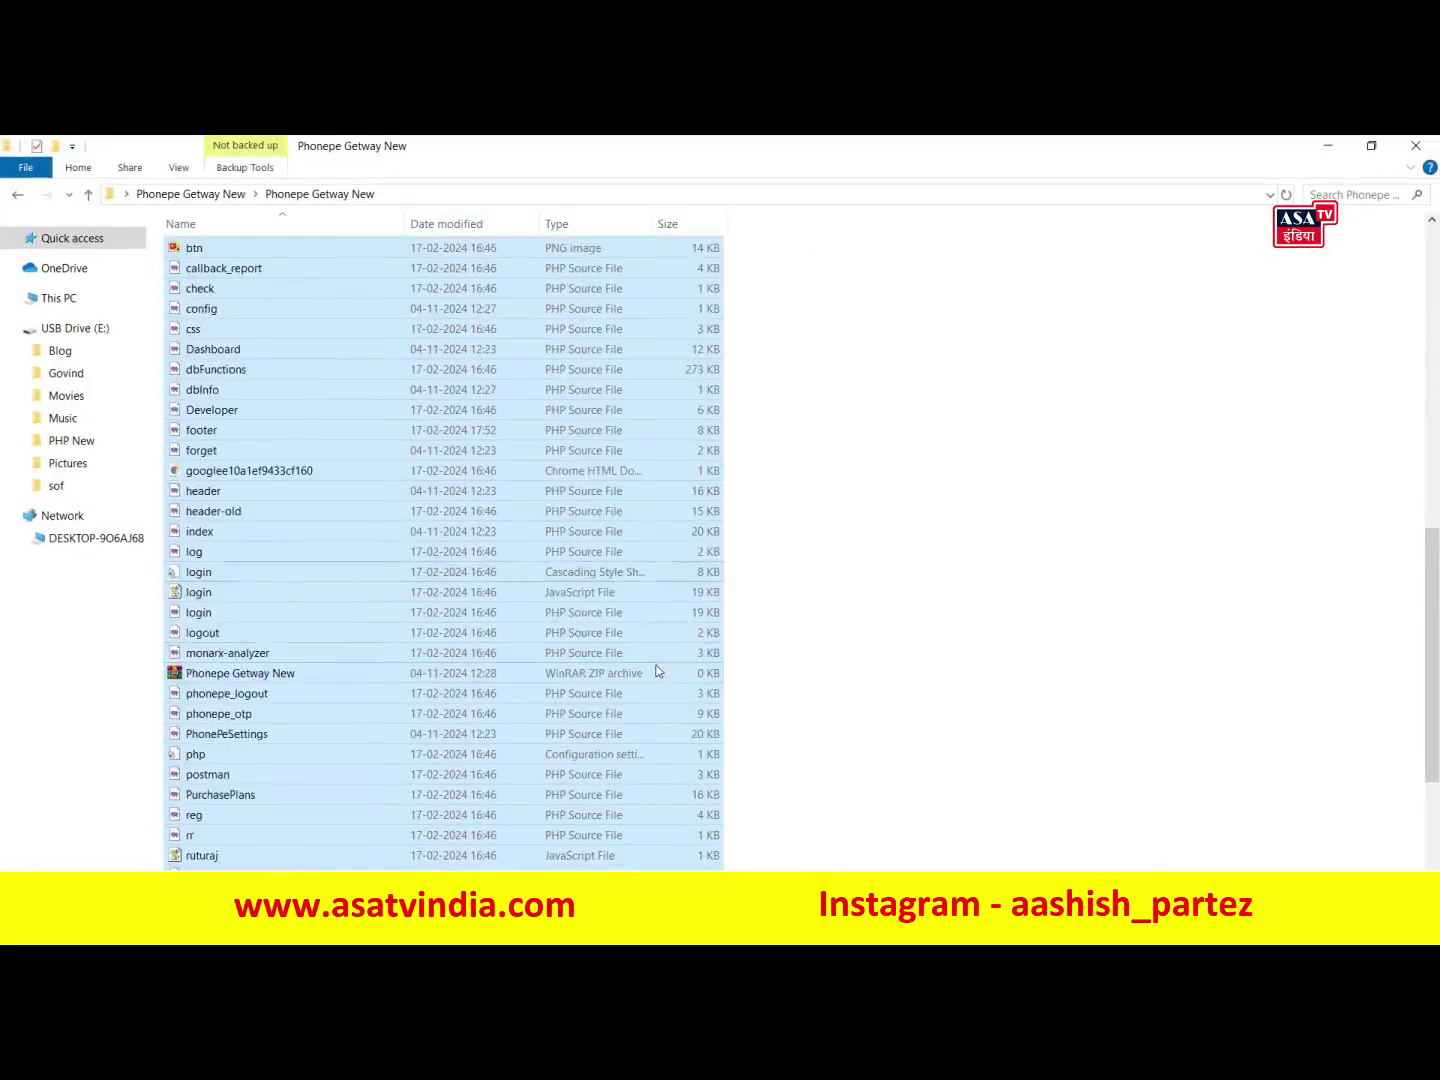
scroll(575, 679, up, 2)
click(222, 590)
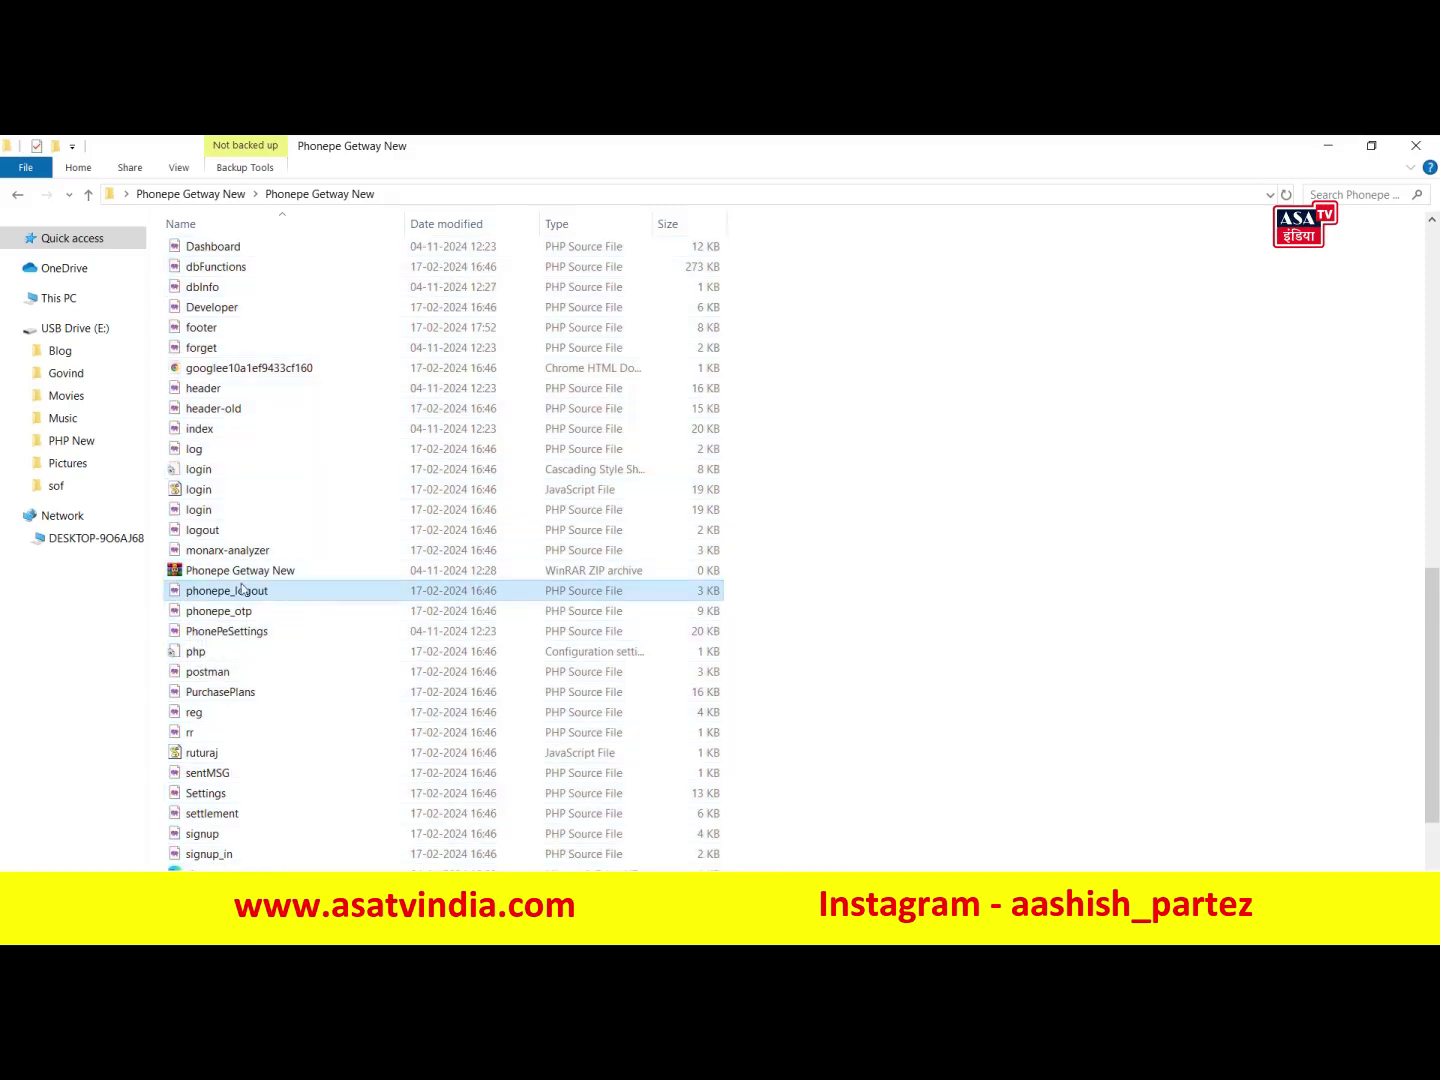
click(217, 579)
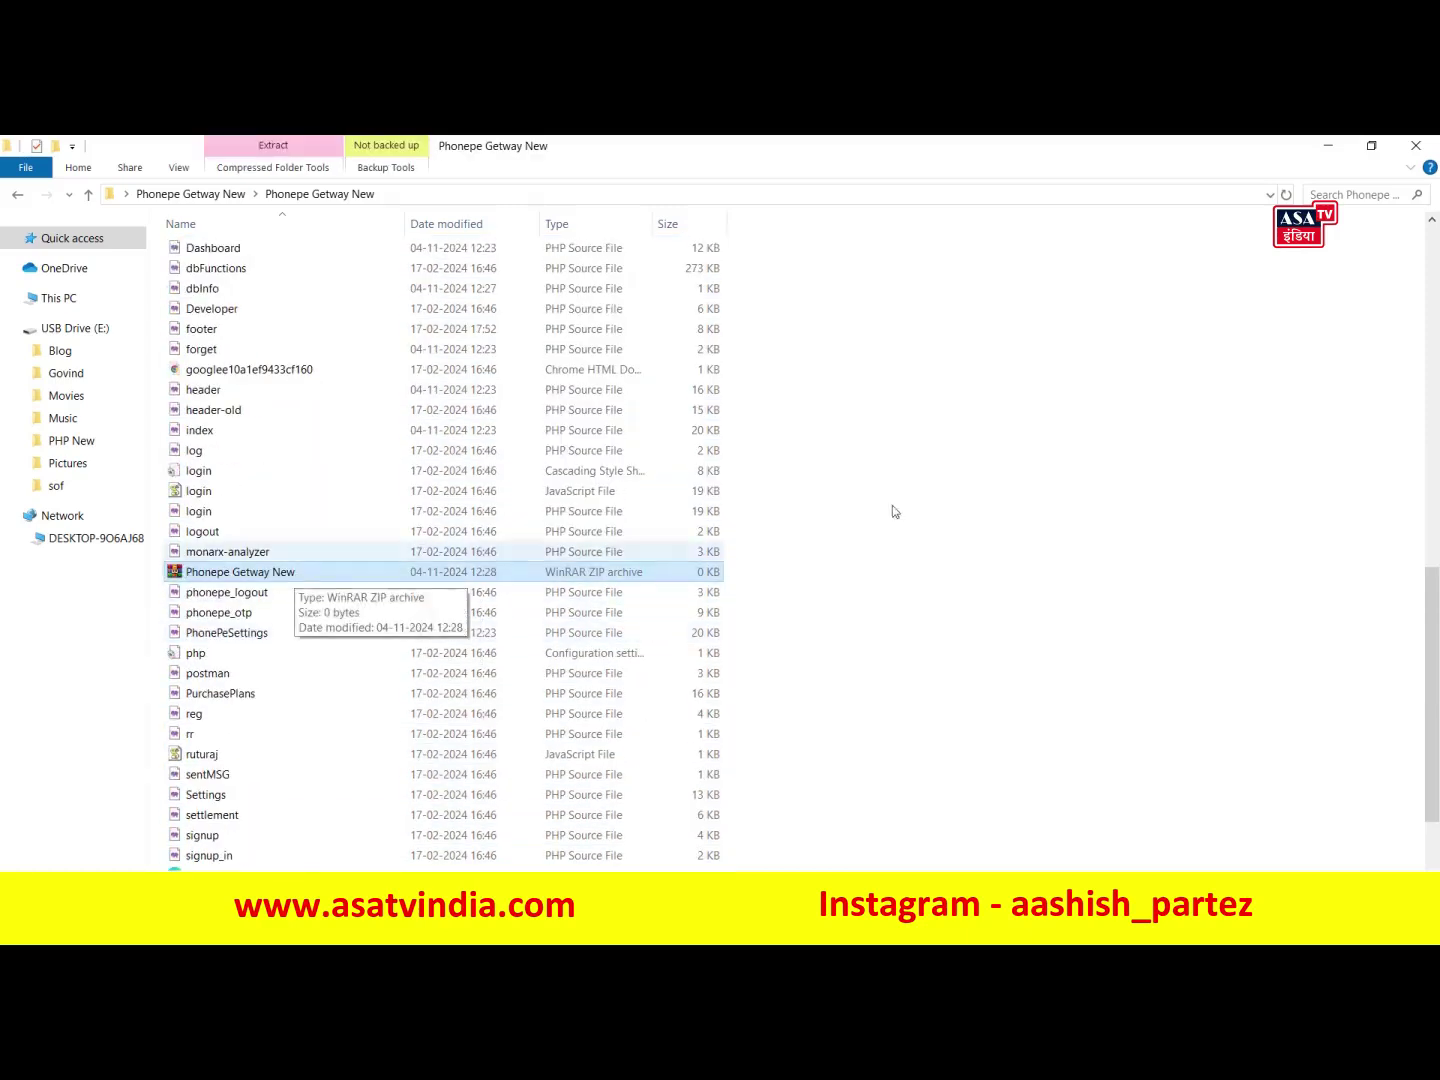
click(1328, 145)
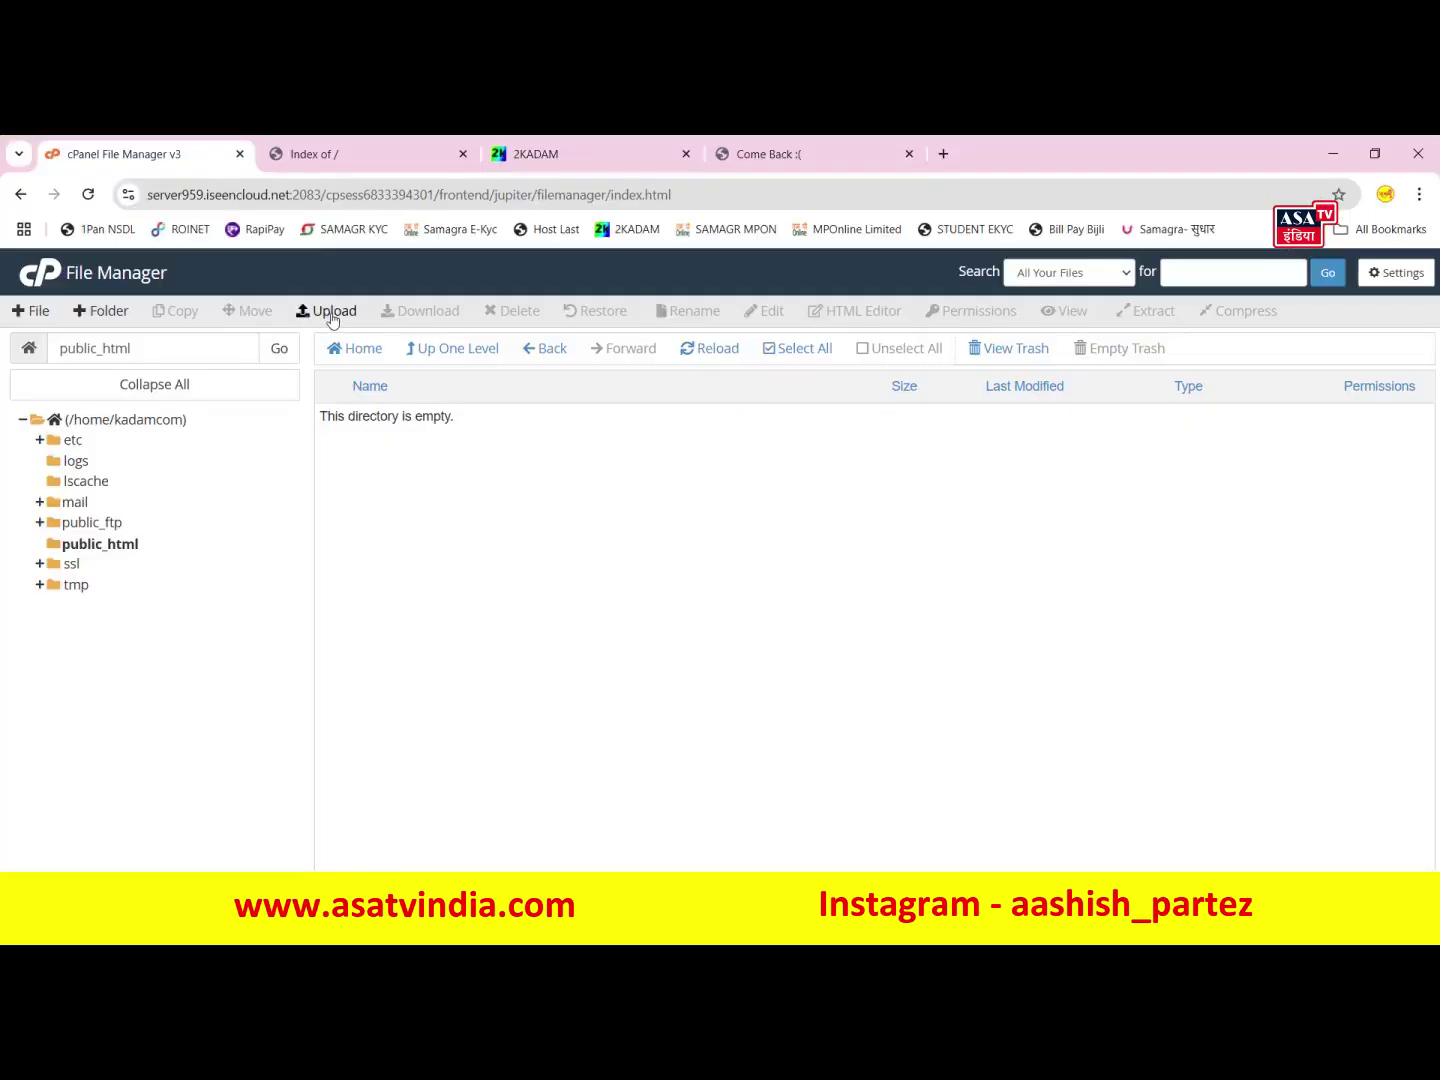
- Upload Phonepe Getway New.zip from Desktop > Phonepe Getway New > Phonepe Getway New into public_html
click(332, 312)
click(737, 584)
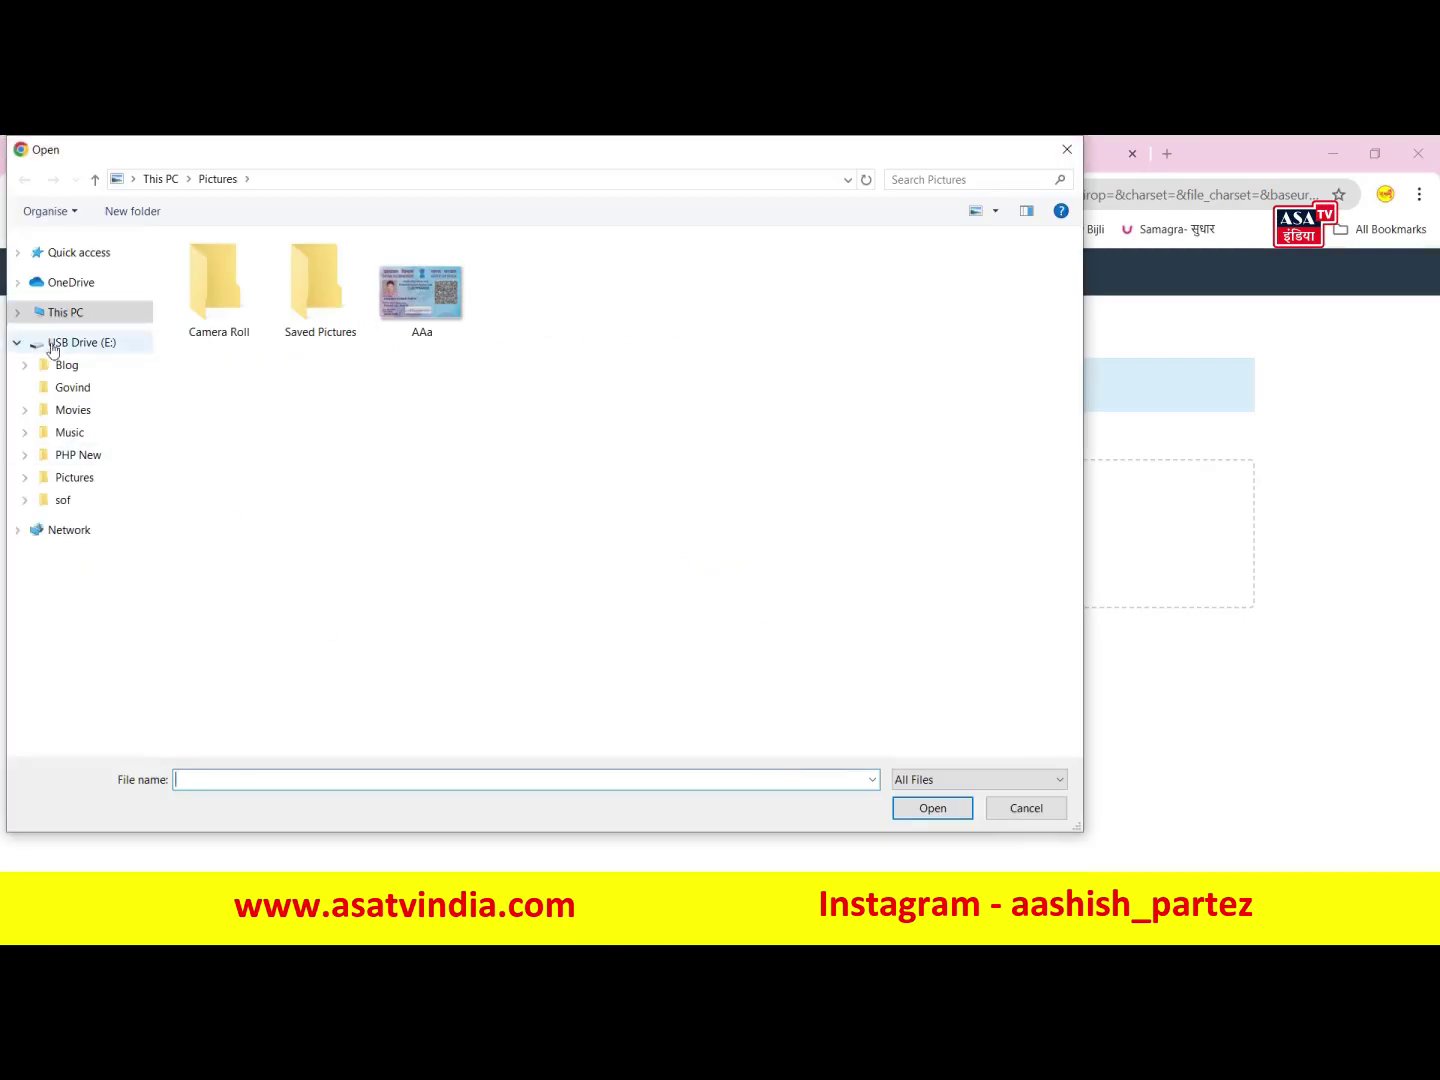
click(73, 313)
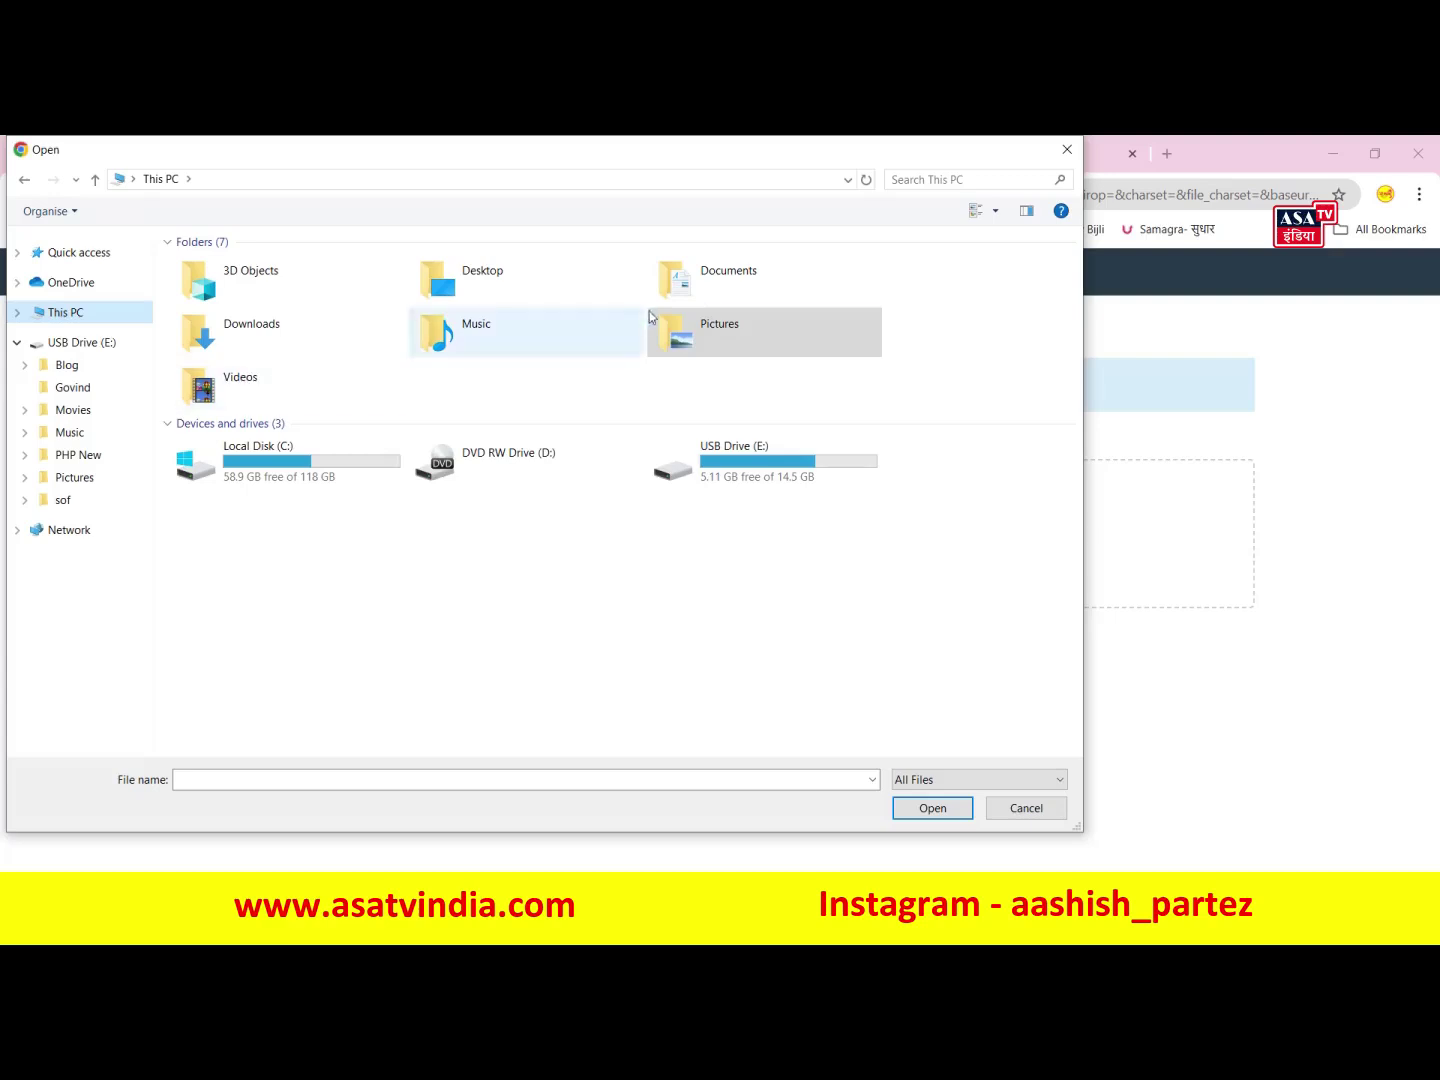
double_click(497, 296)
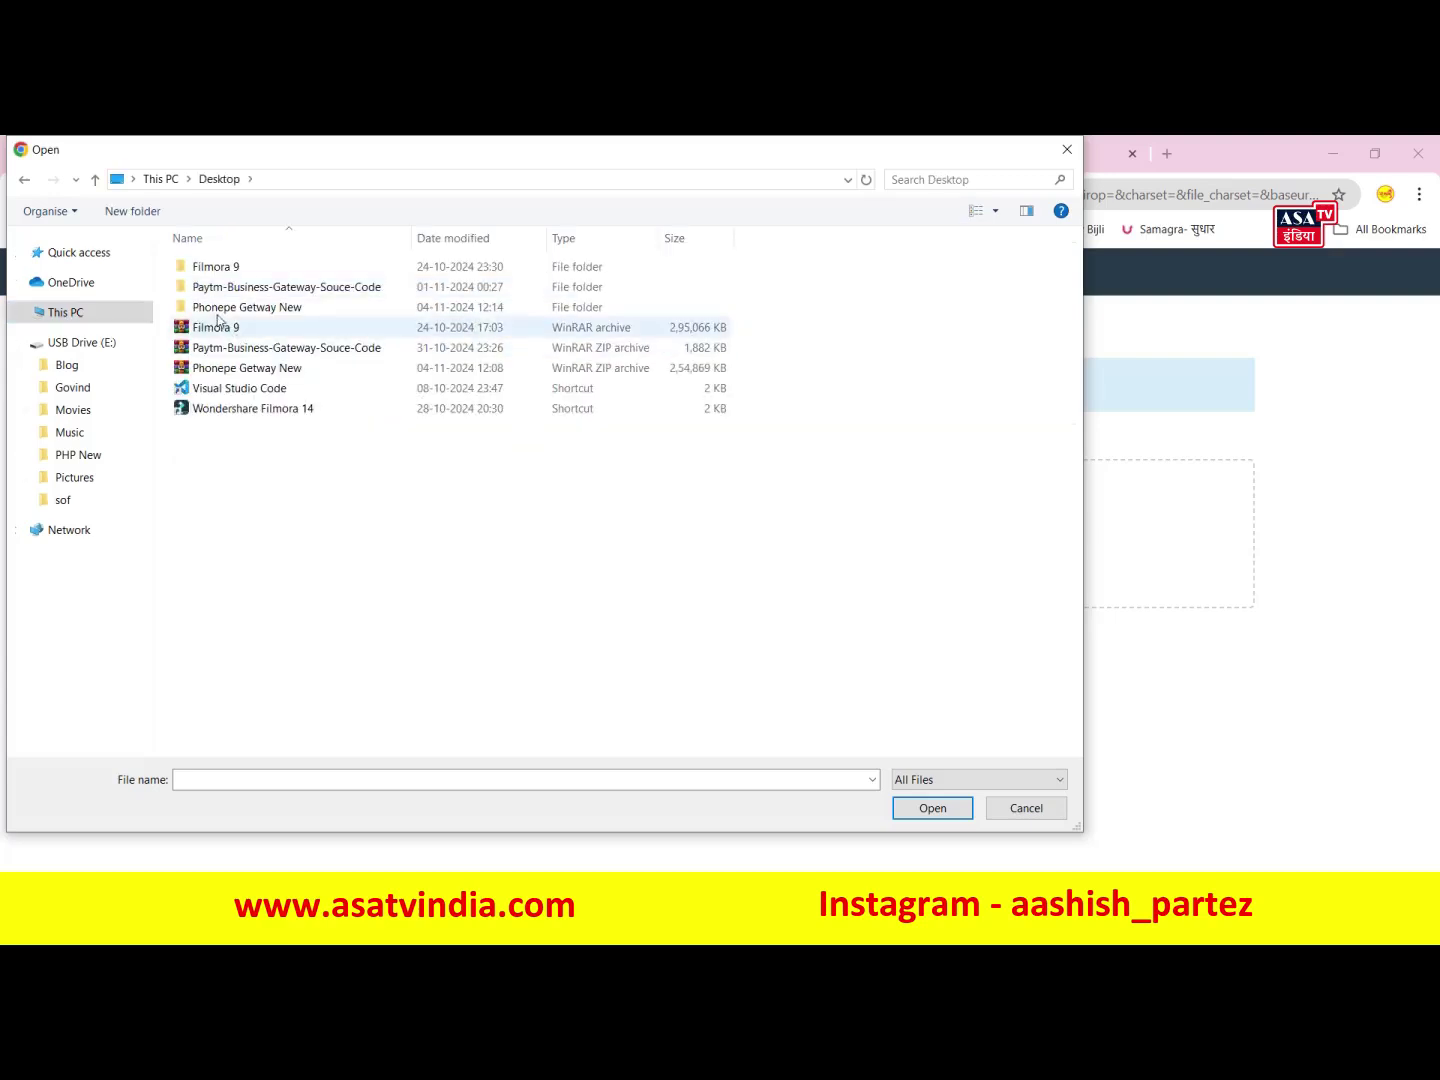
double_click(289, 310)
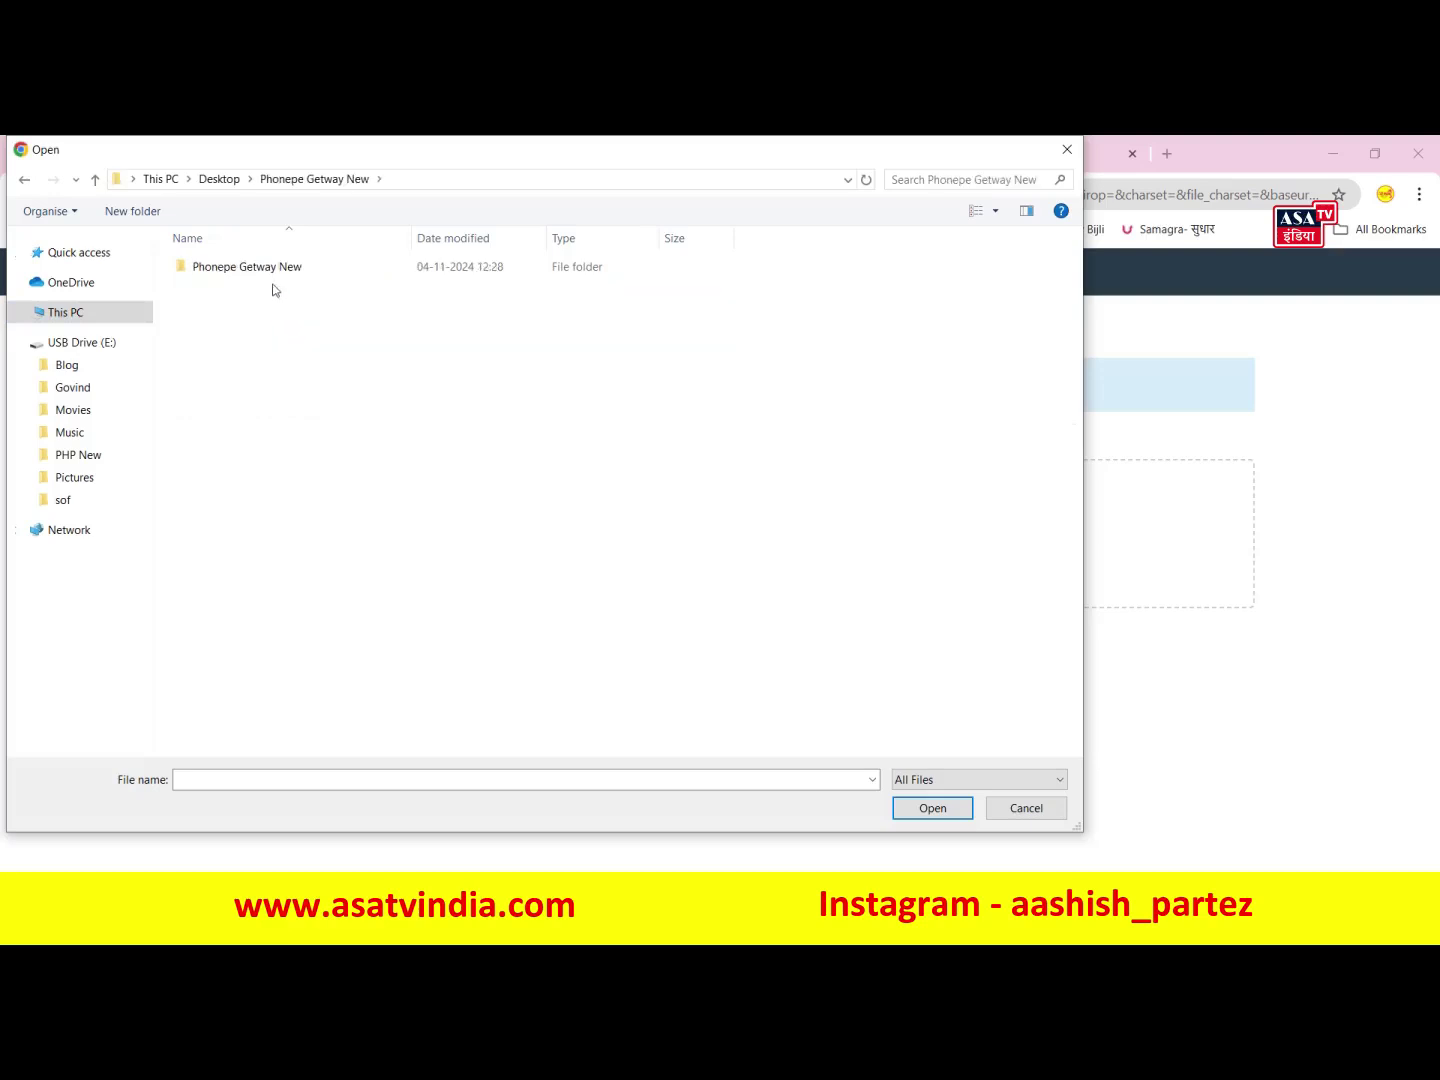
double_click(276, 270)
scroll(274, 331, down, 6)
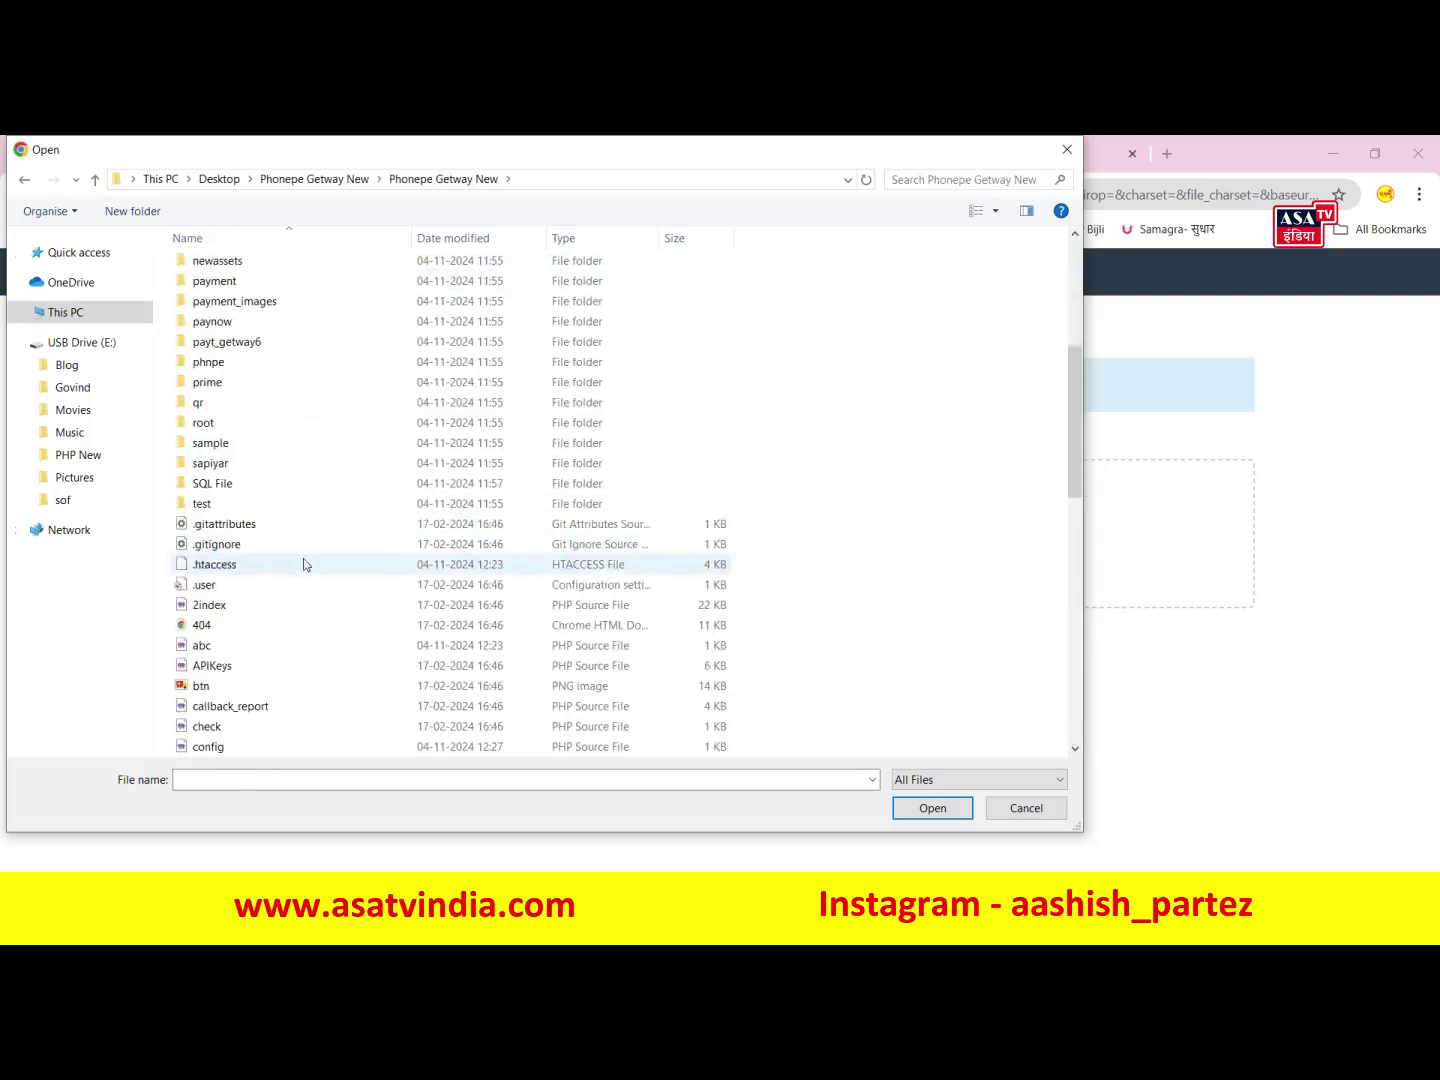
scroll(303, 564, down, 8)
scroll(259, 466, up, 2)
scroll(287, 437, down, 5)
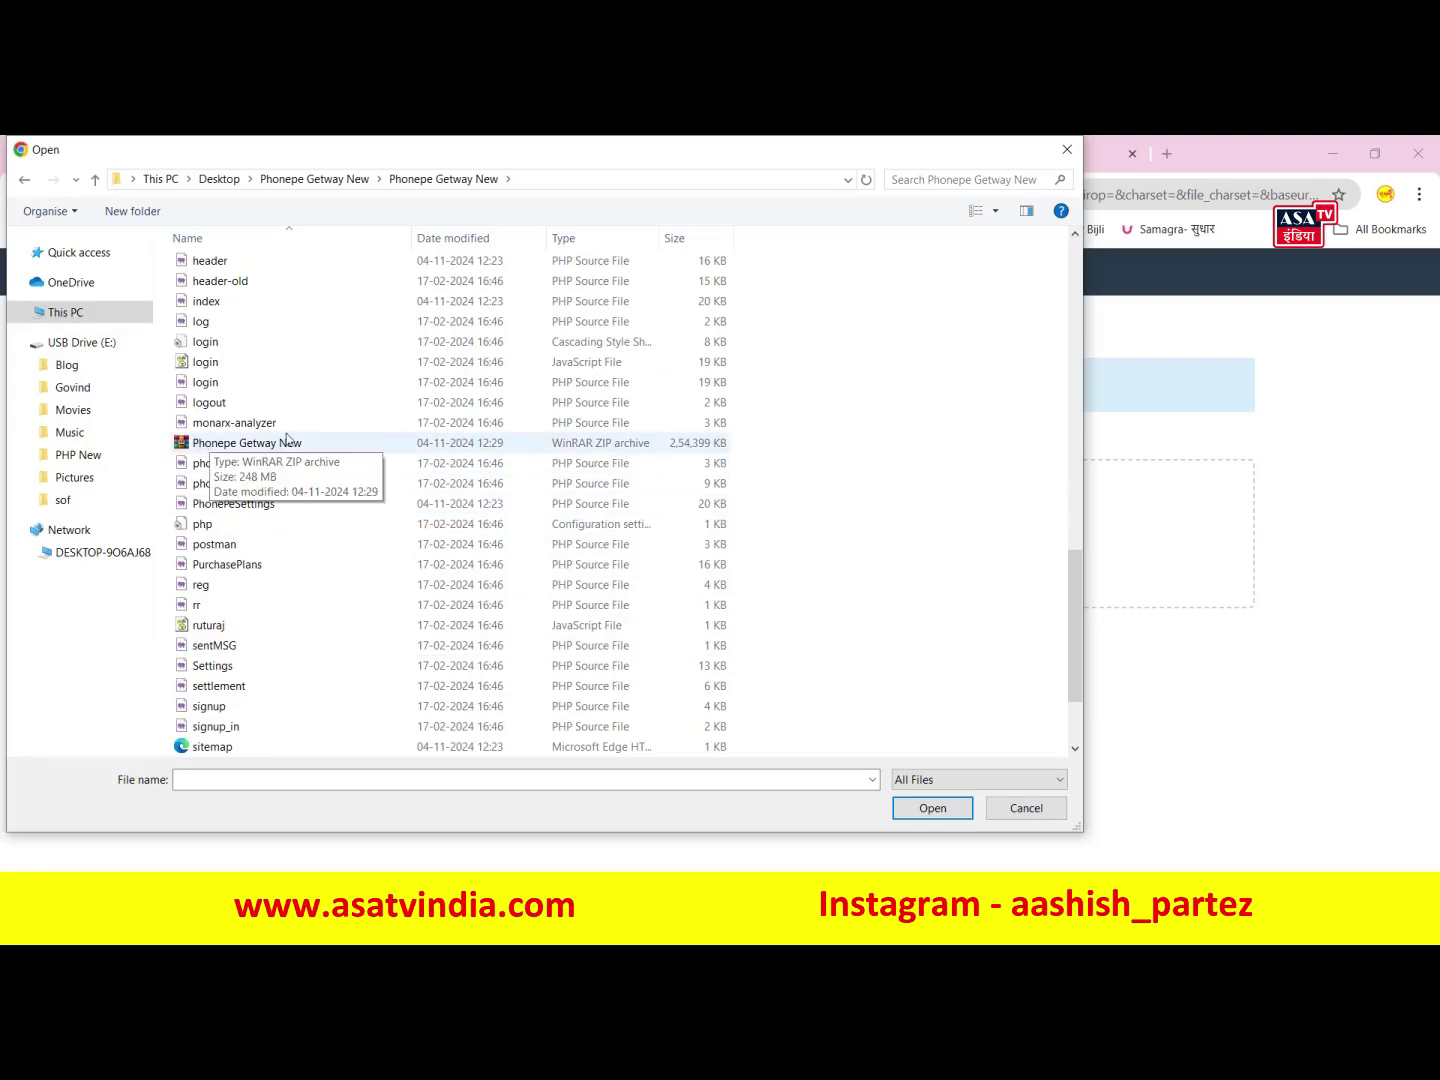
click(265, 443)
click(924, 809)
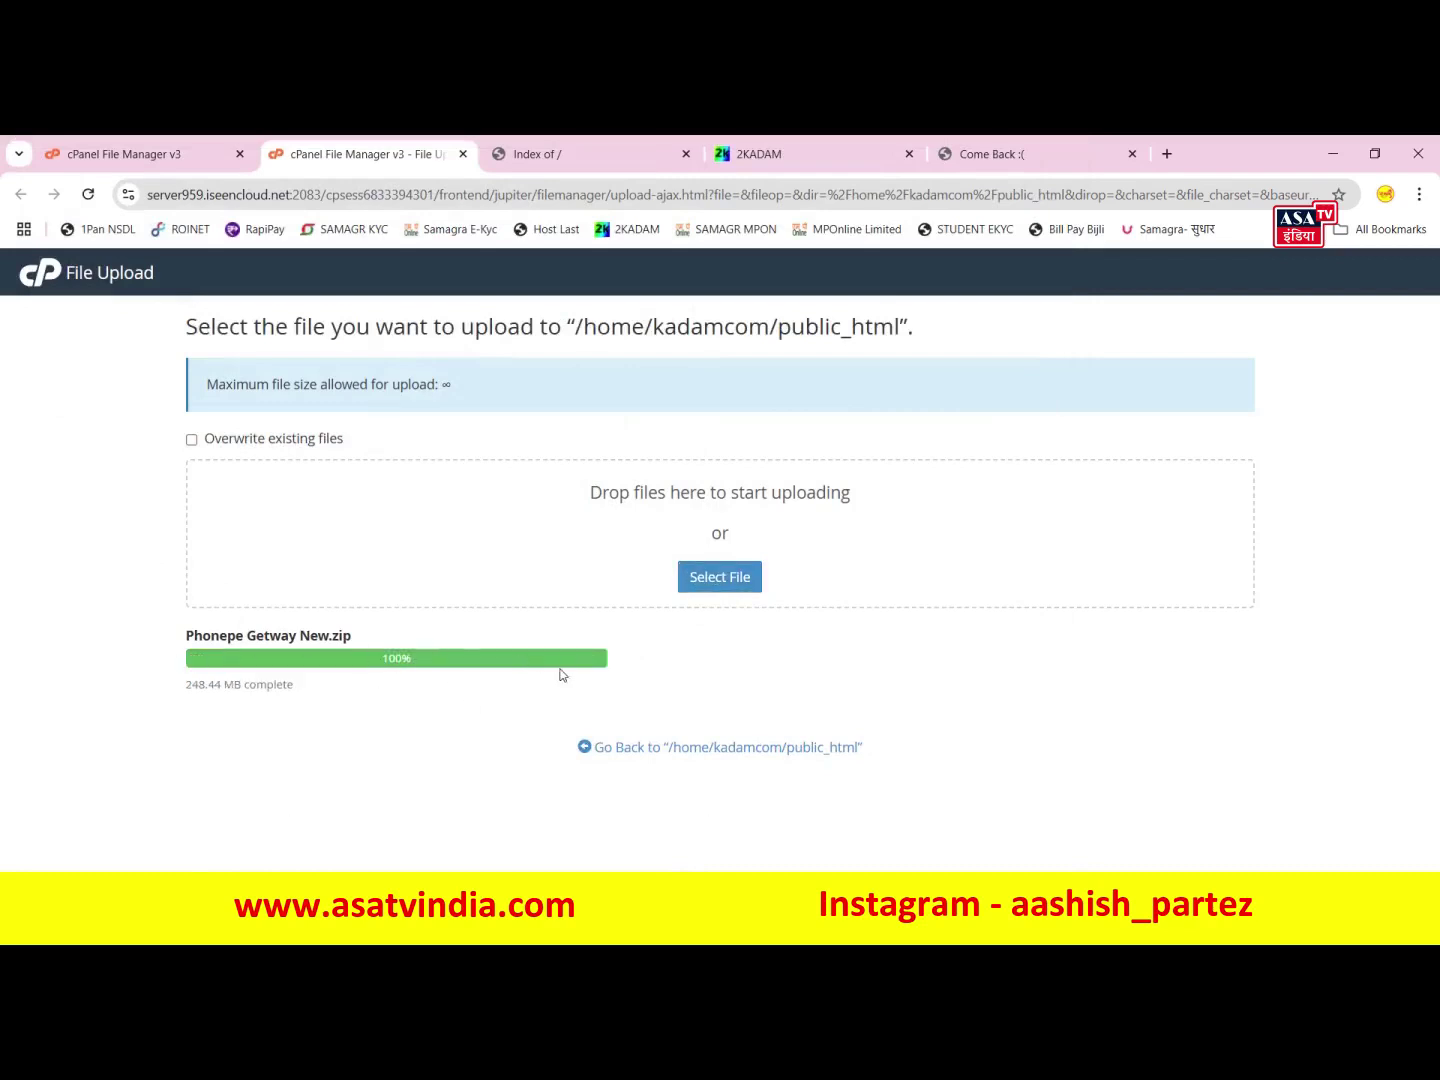
- Reload File Manager and extract Phonepe Getway New.zip into /public_html
click(677, 750)
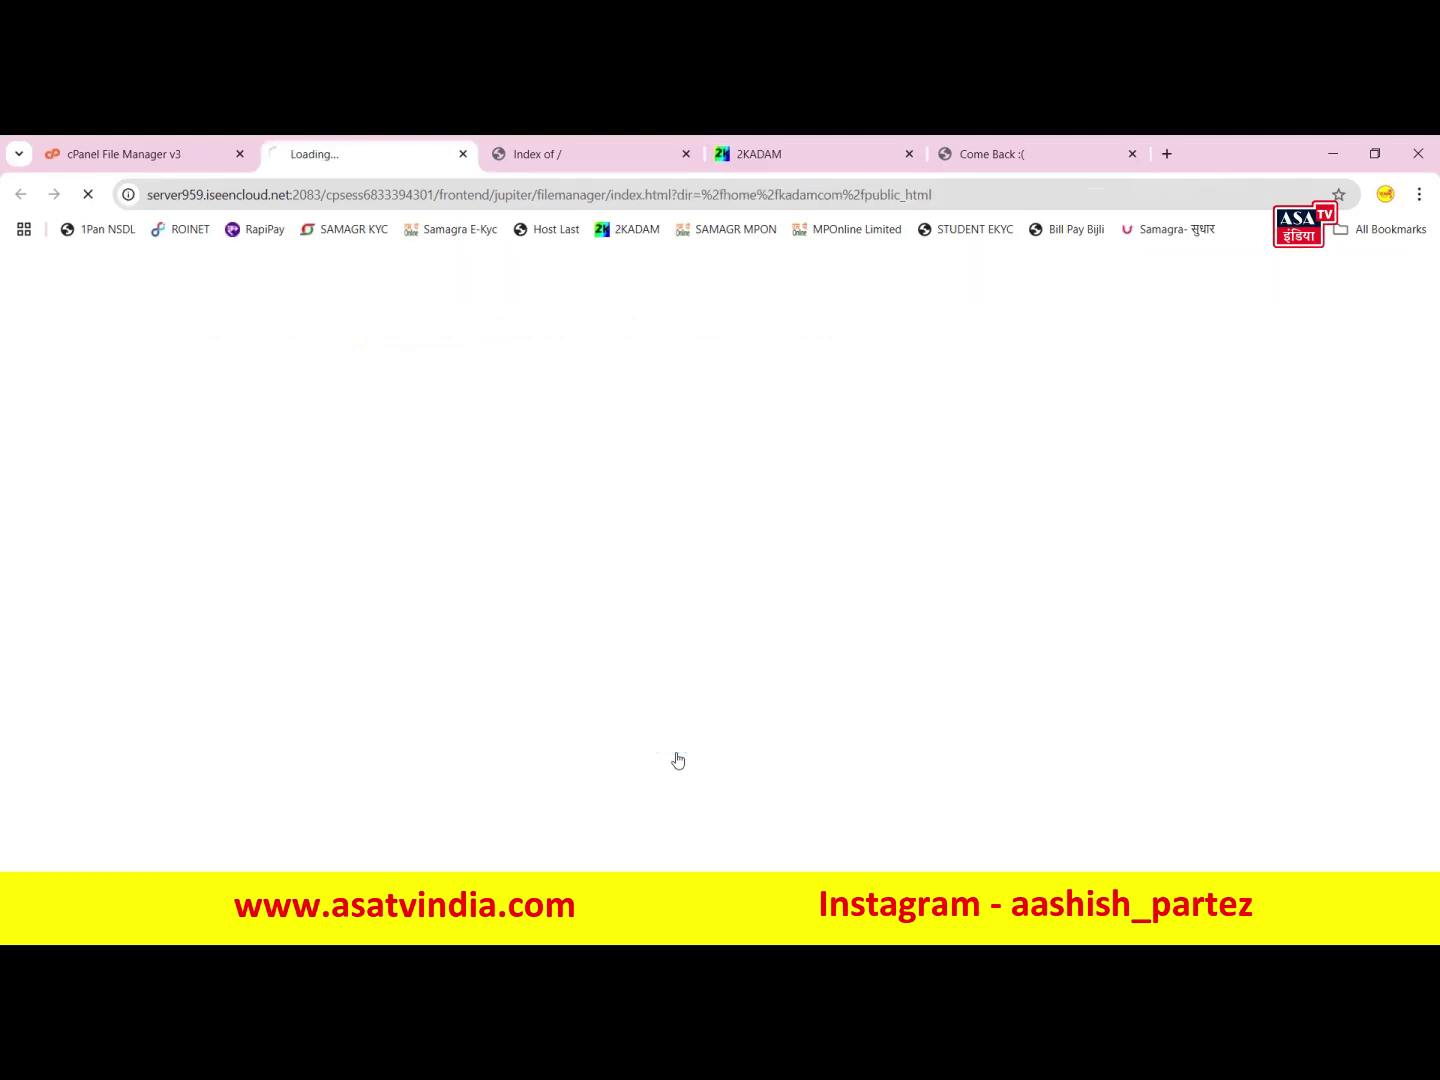
key(F5)
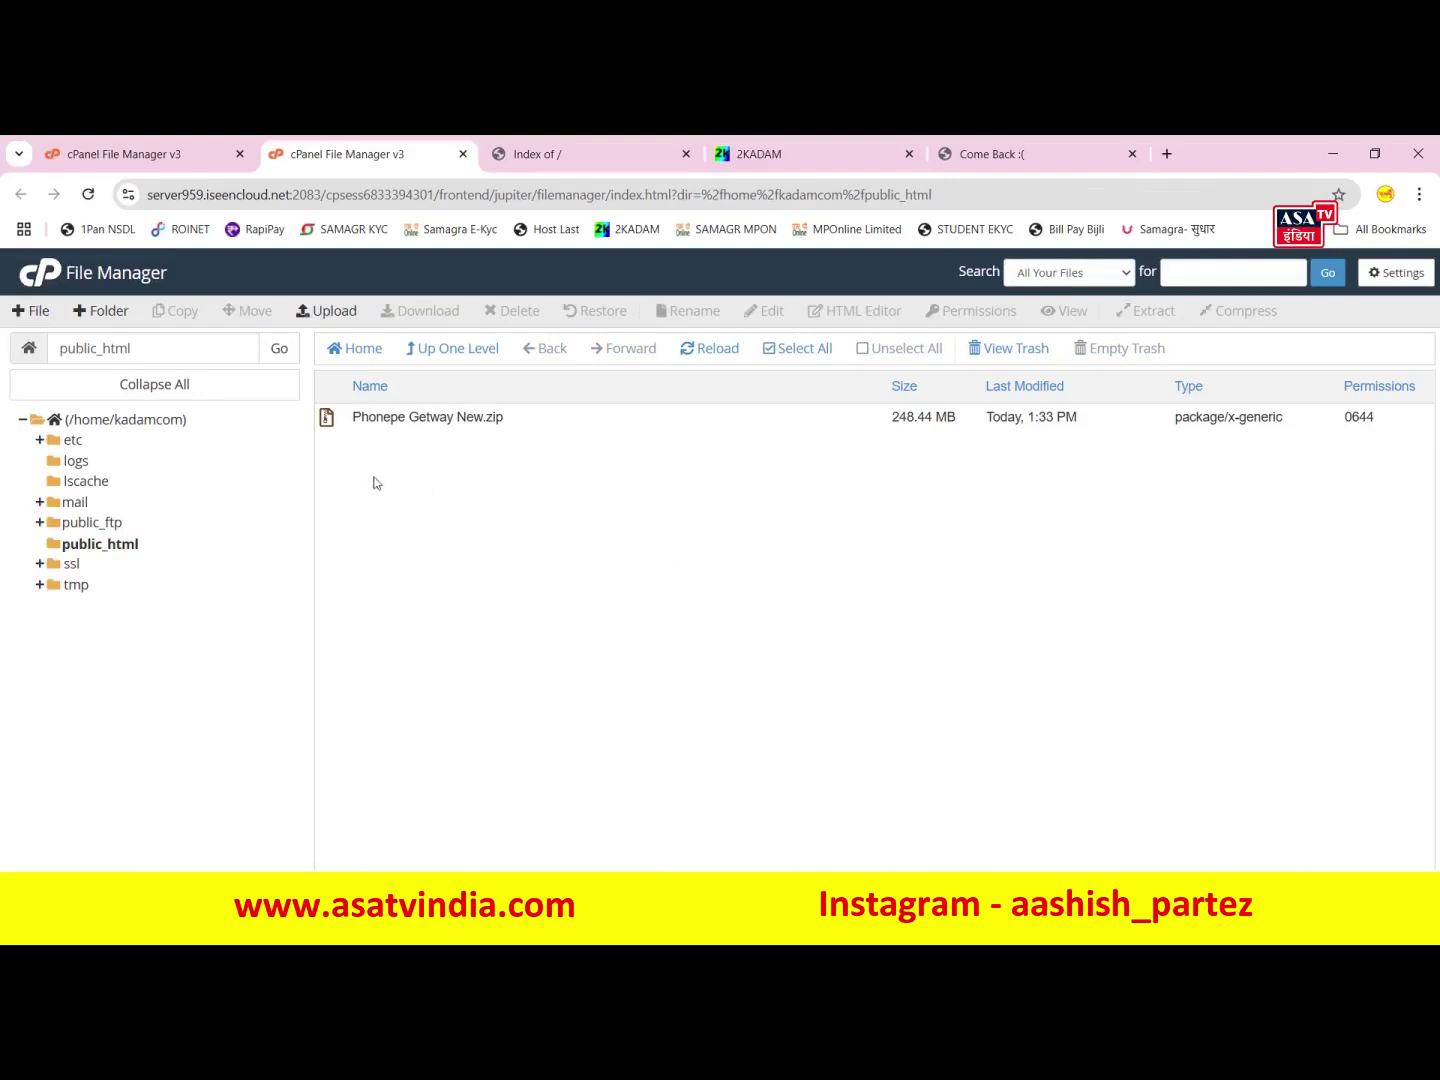
right_click(328, 425)
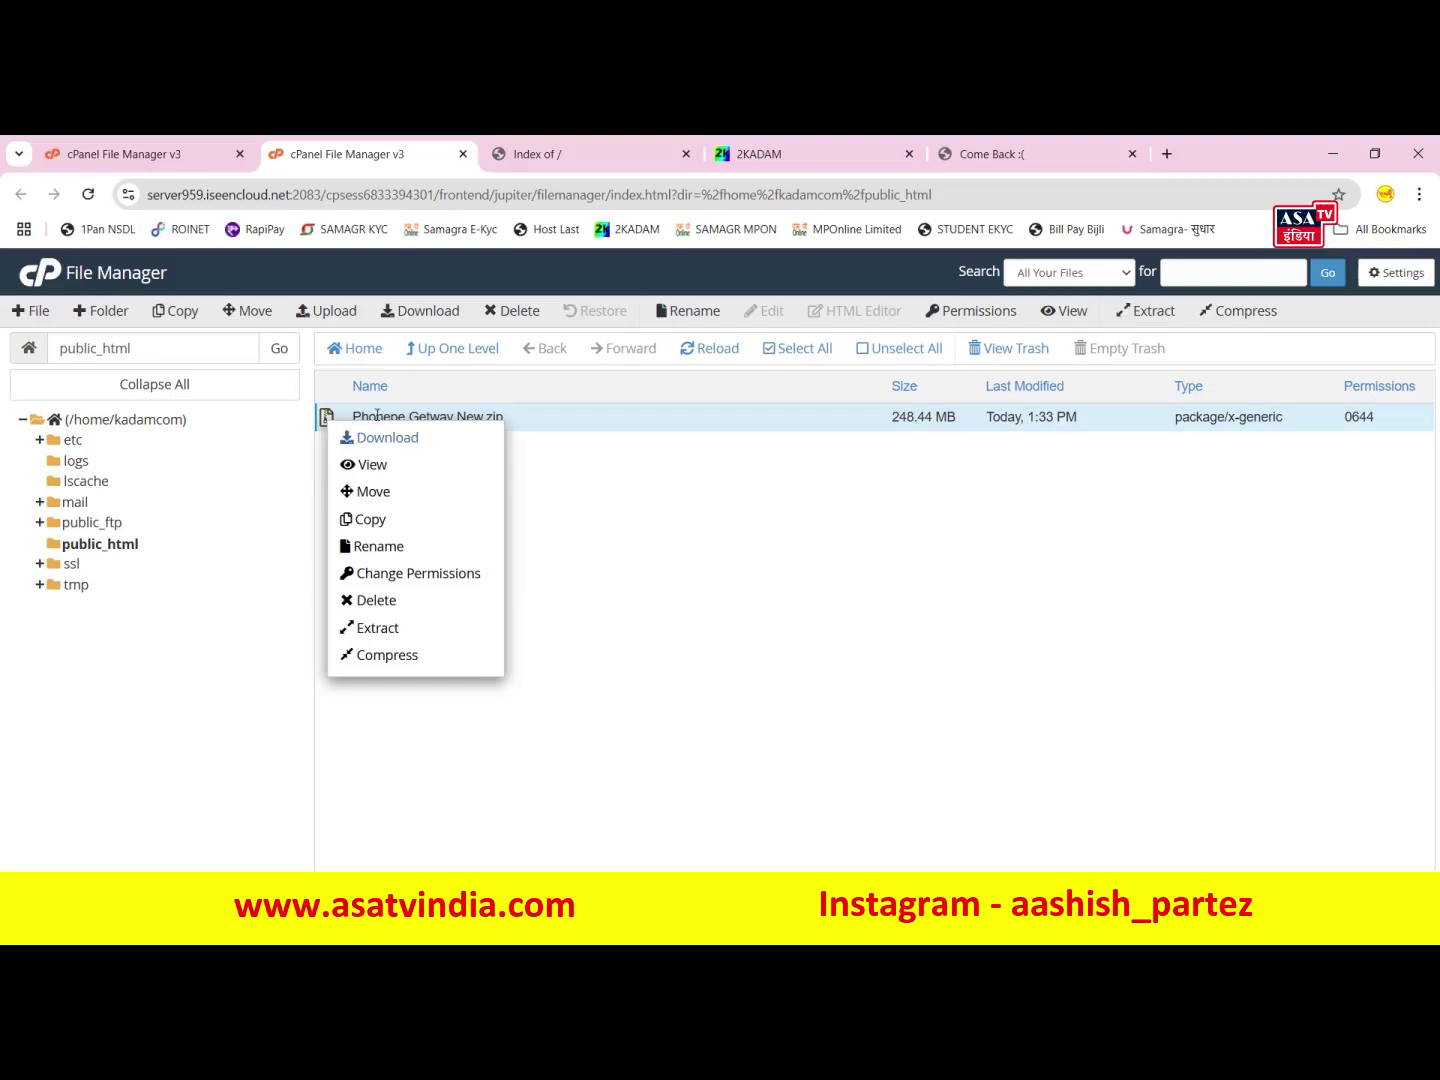
click(415, 636)
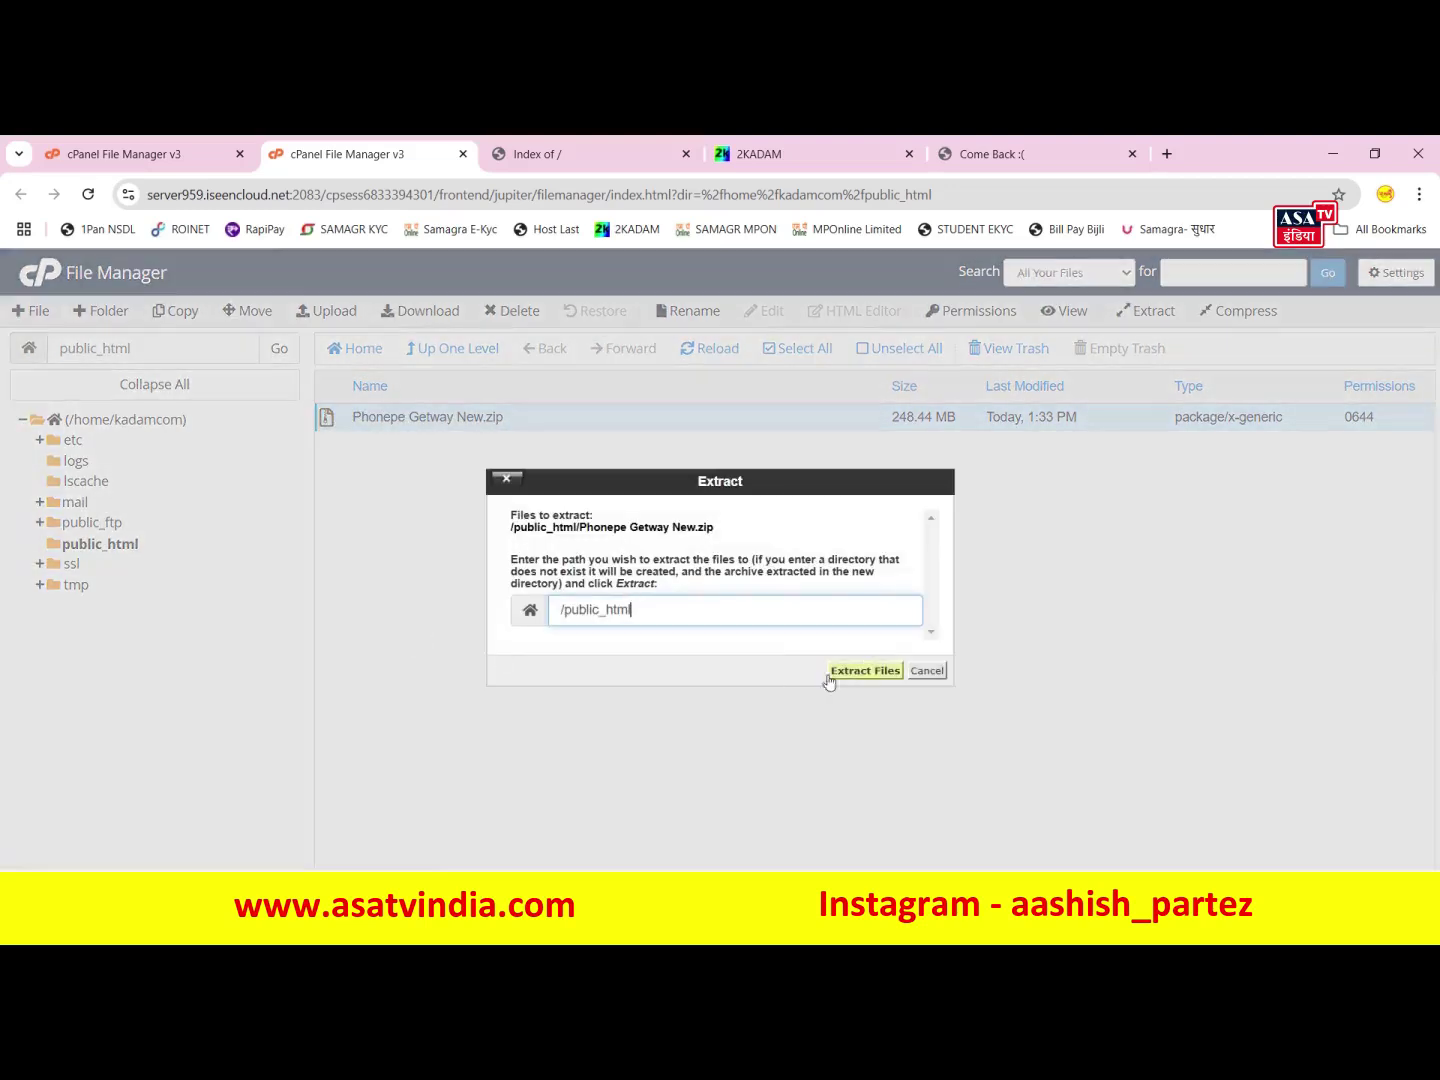
click(862, 671)
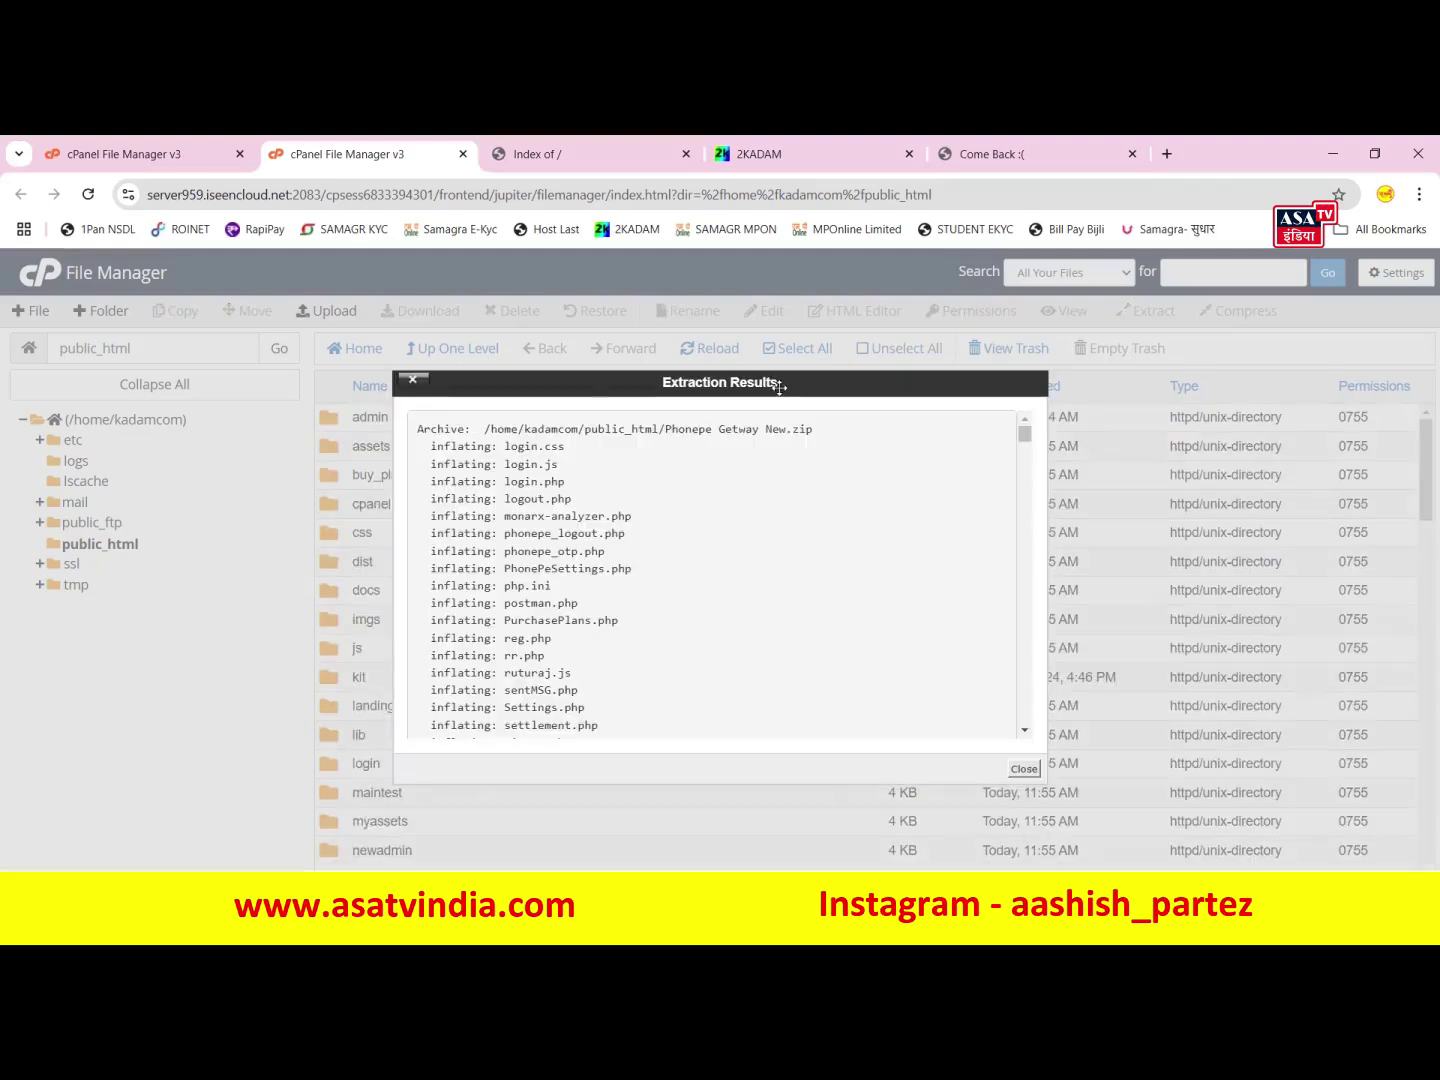
scroll(833, 654, down, 15)
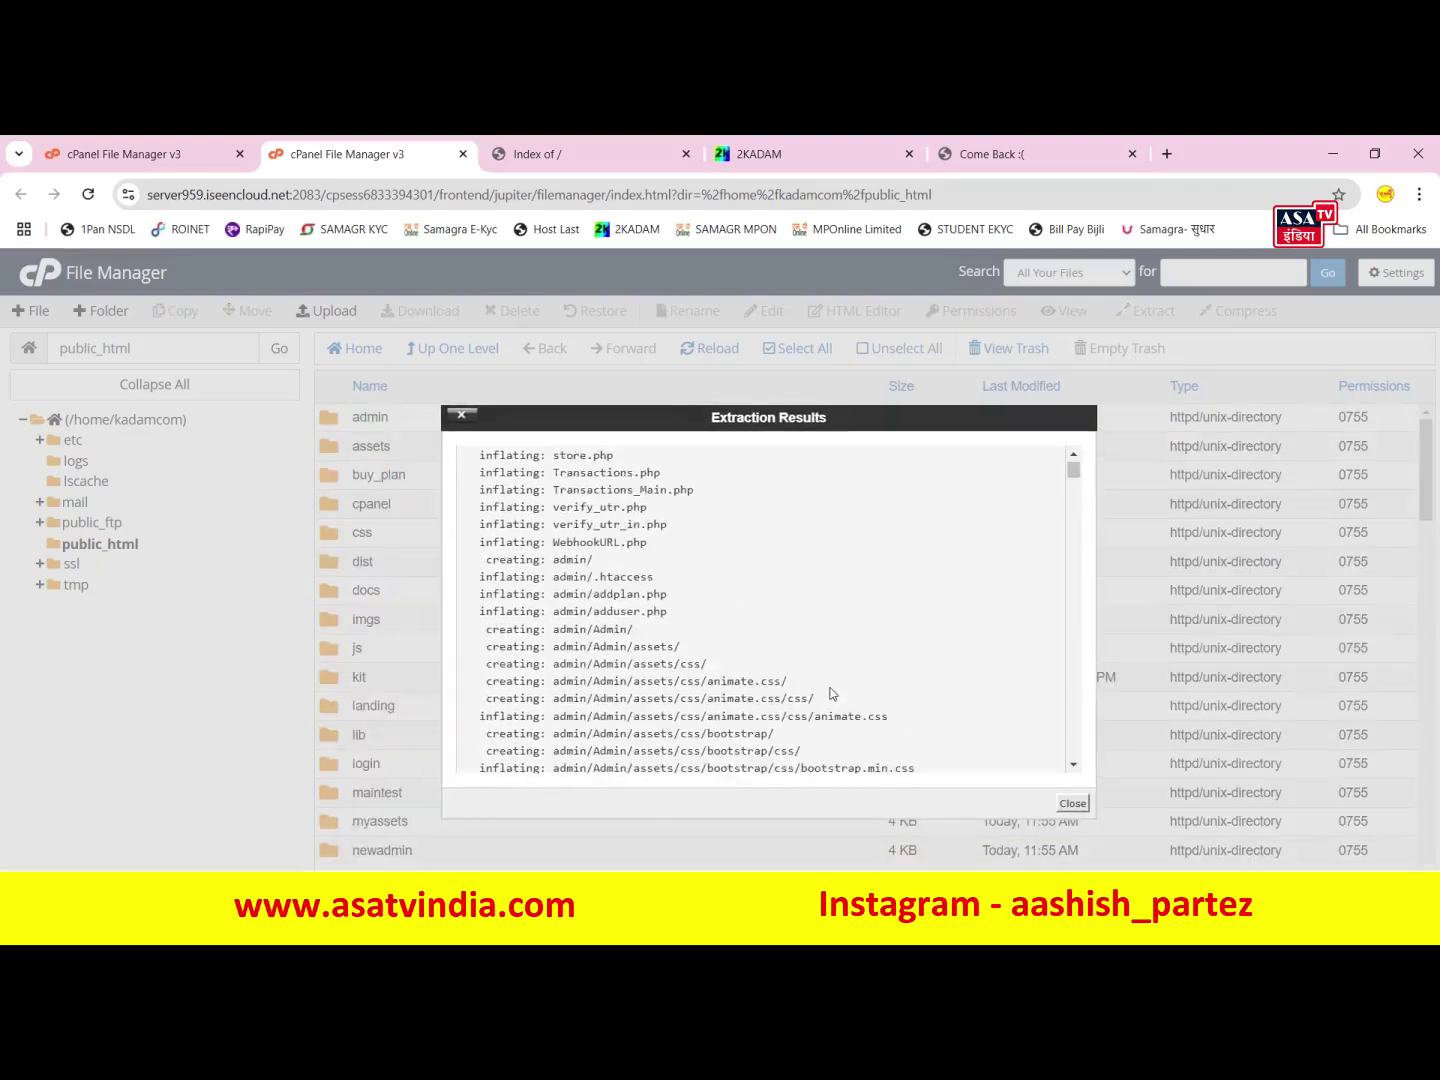
scroll(775, 613, down, 10)
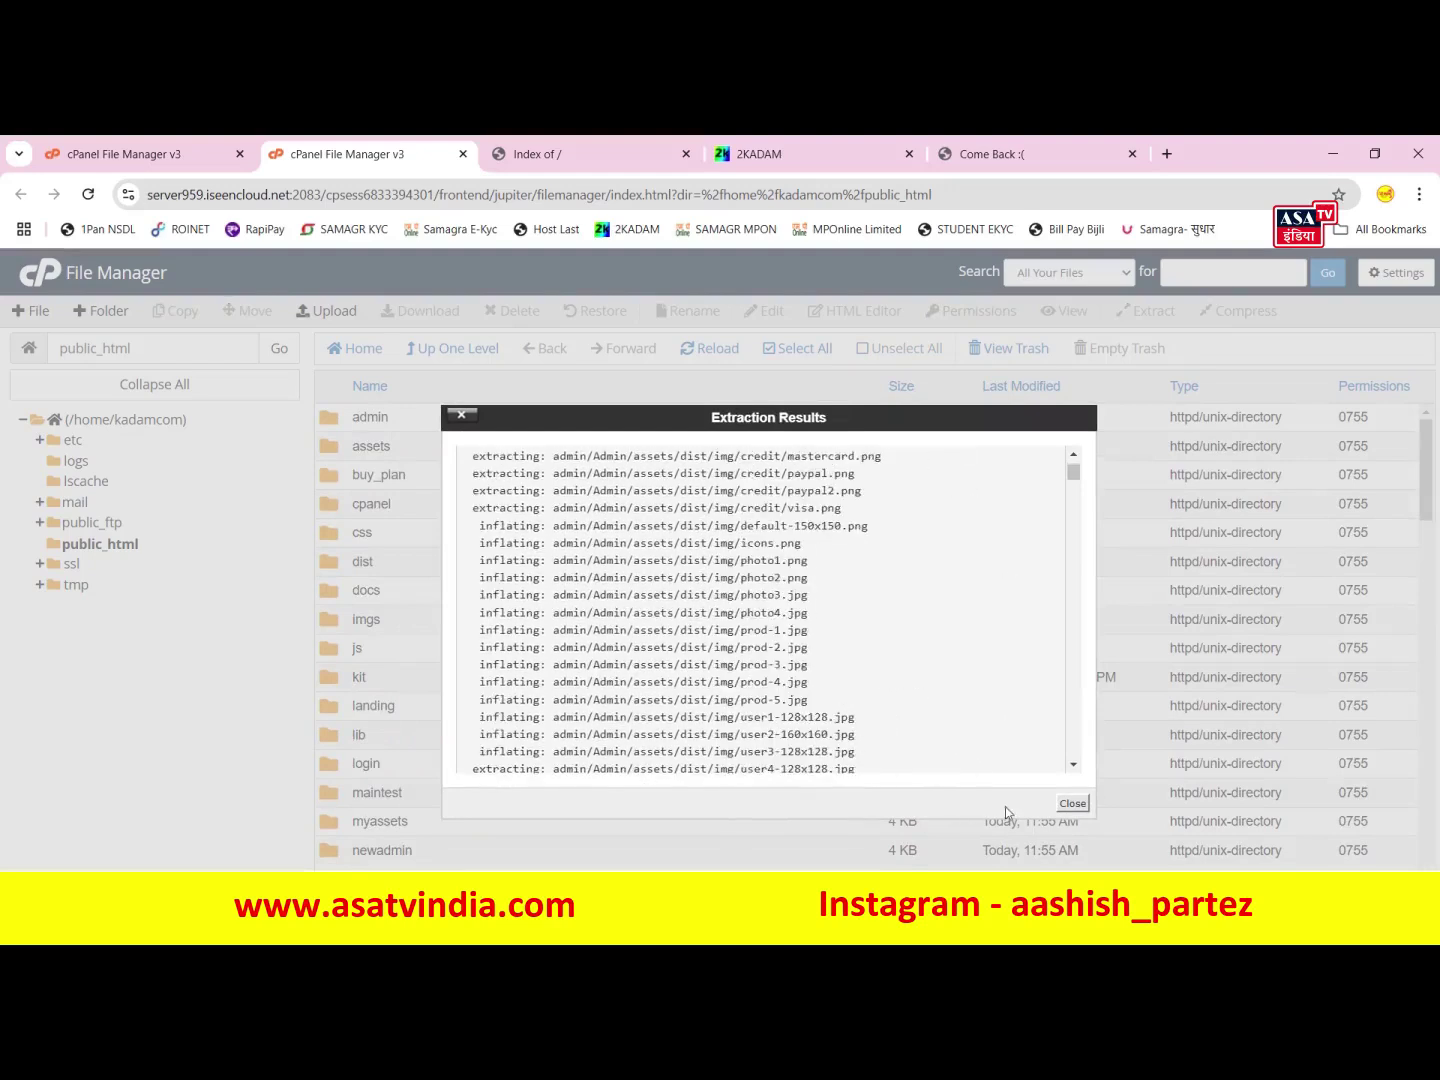
click(1073, 805)
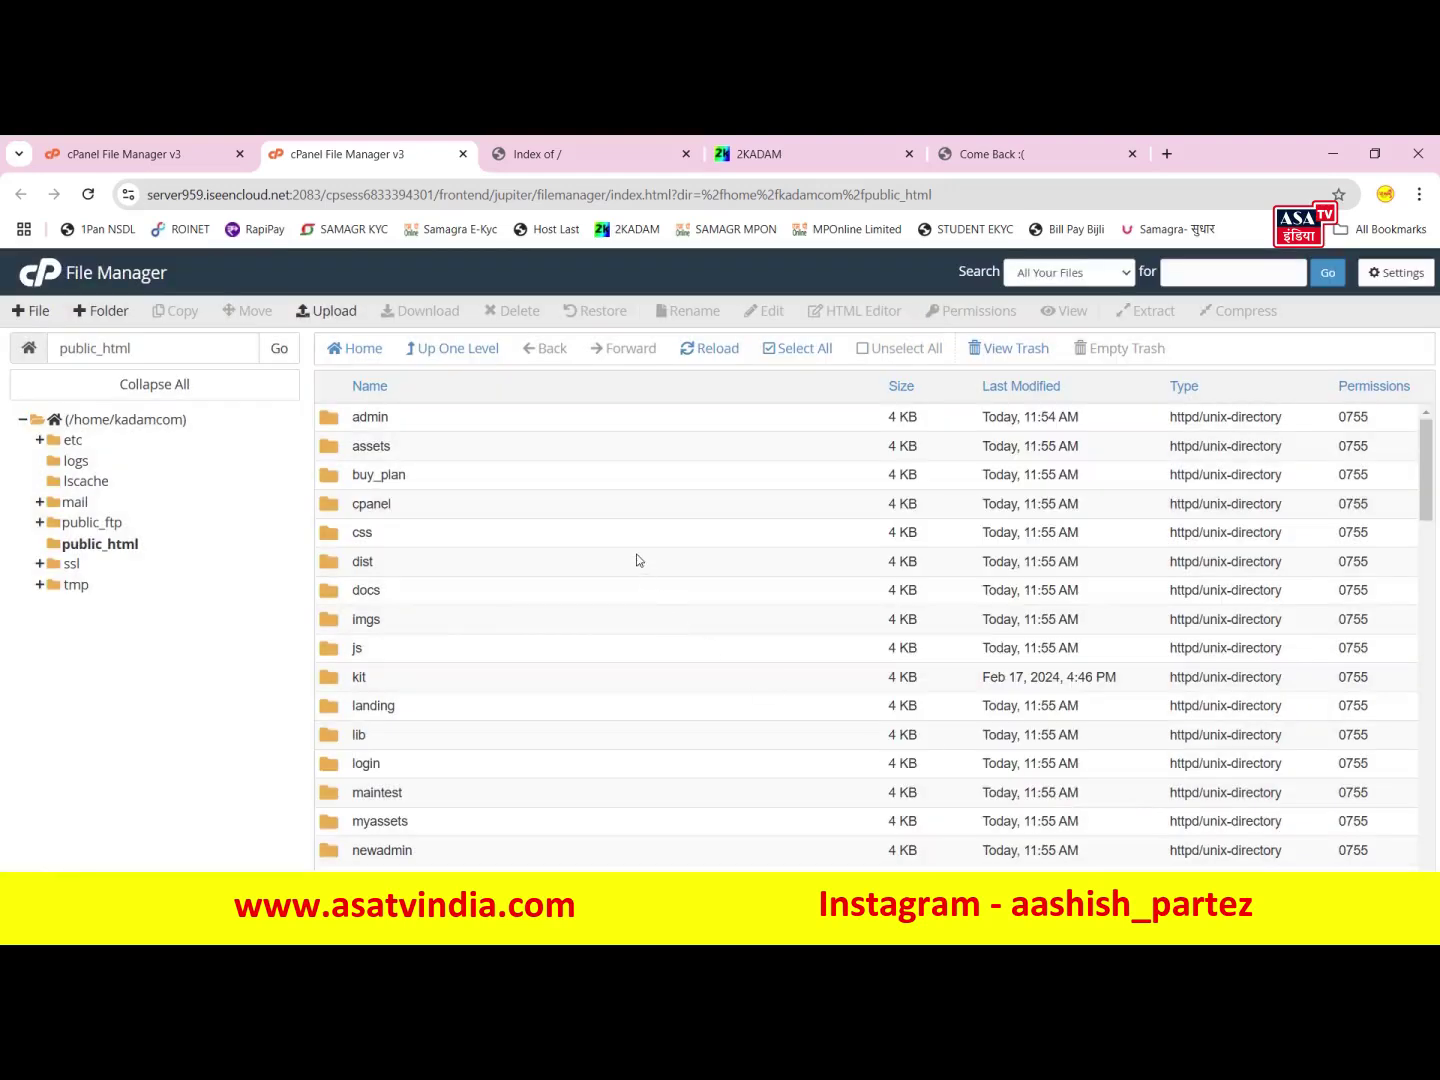
- Reload the 2kadam.com site and check that the UPI PAY landing page appears
scroll(700, 600, down, 11)
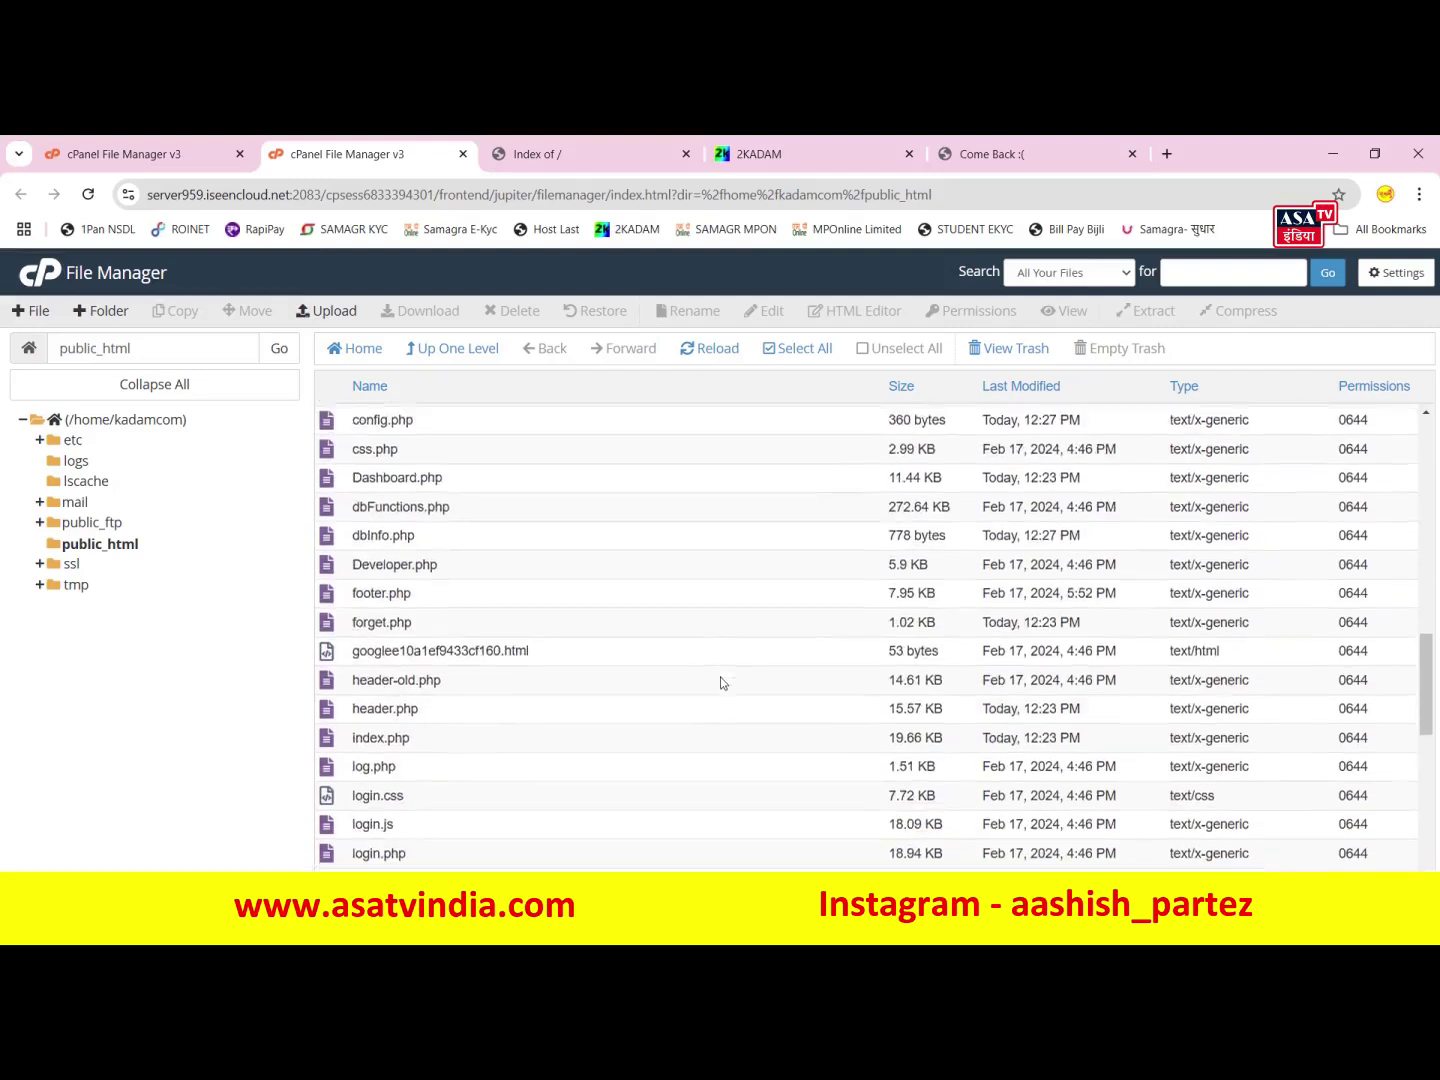
scroll(723, 660, up, 2)
click(587, 150)
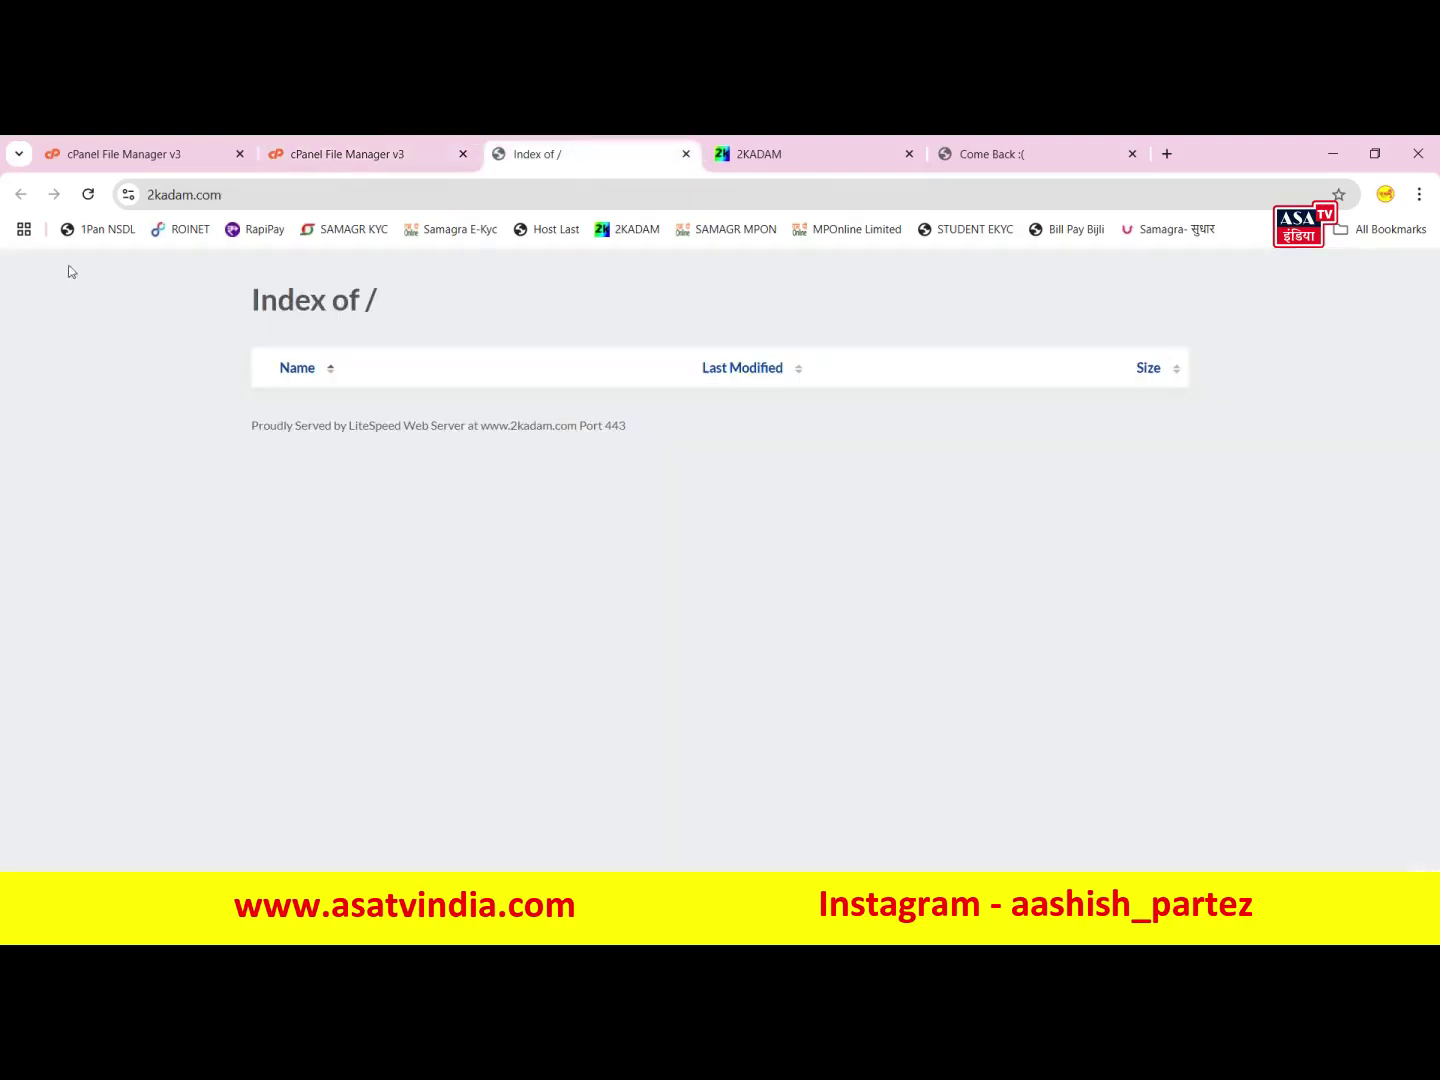
click(88, 194)
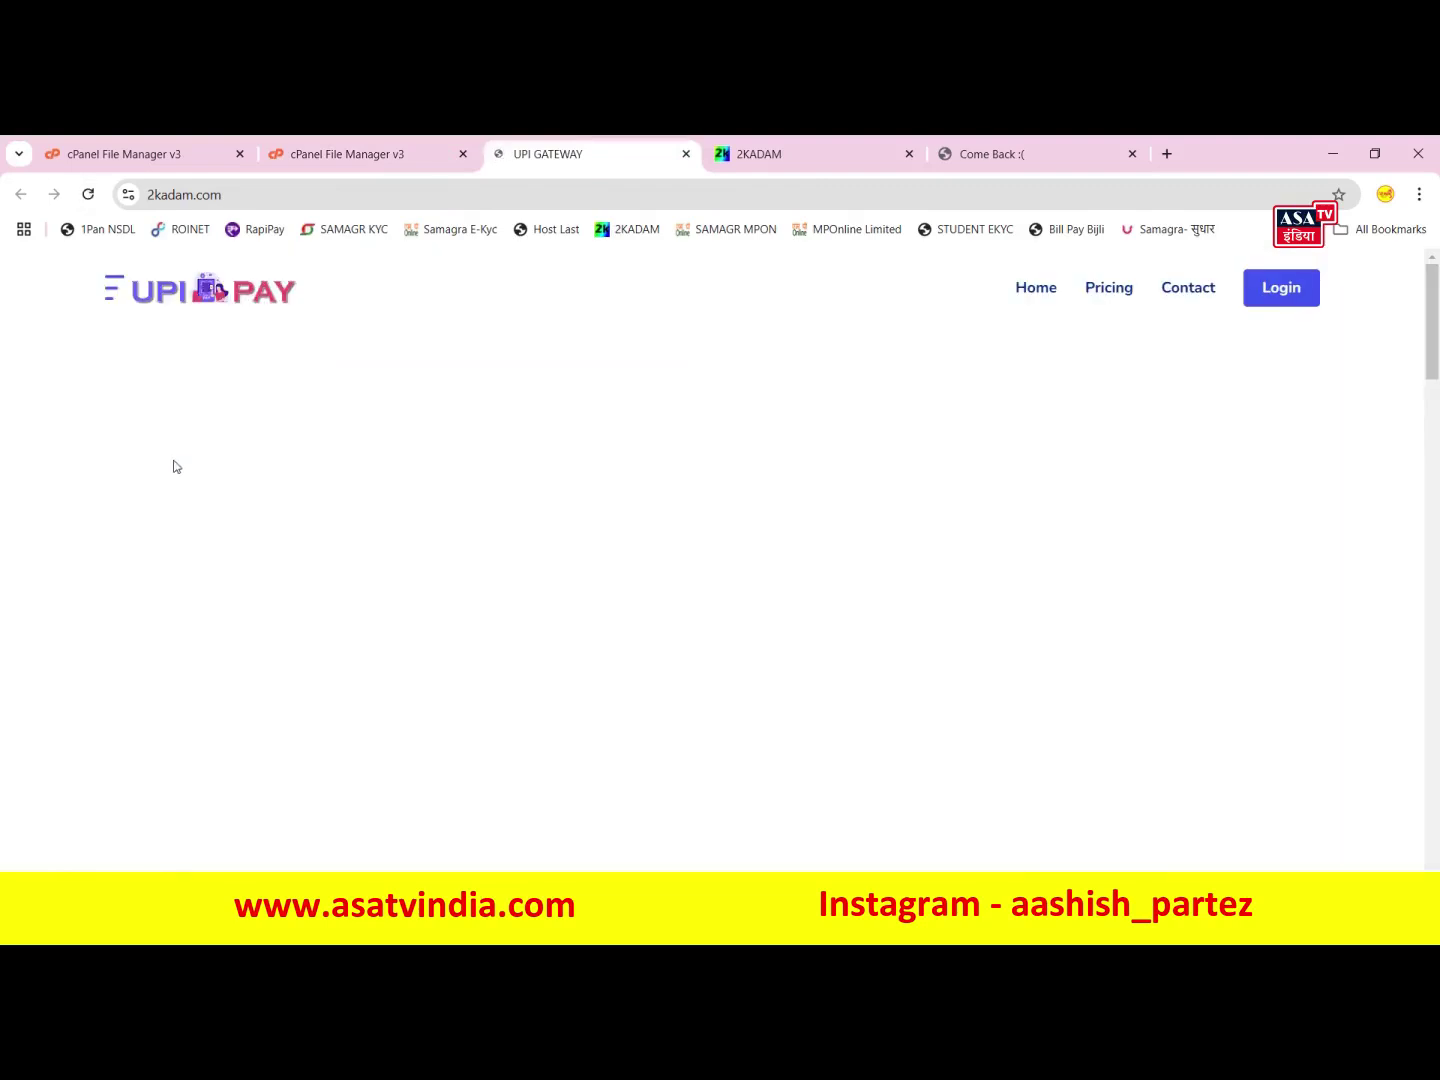
scroll(514, 566, down, 10)
scroll(520, 558, down, 3)
scroll(516, 550, up, 12)
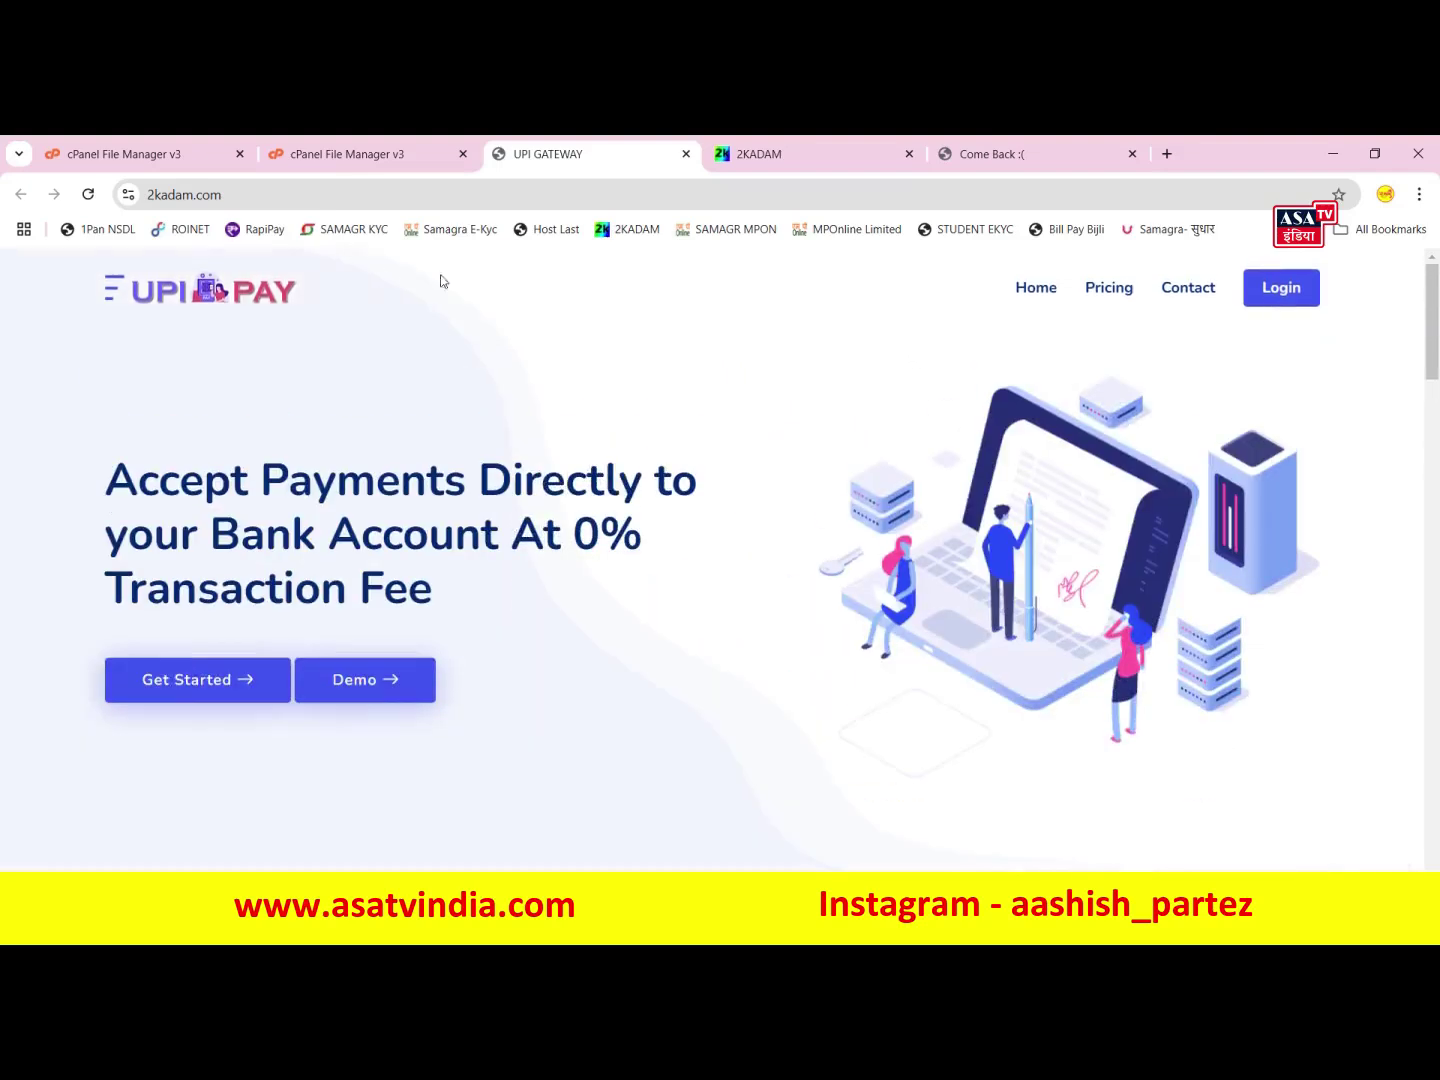
- Open the SQL File folder in public_html to find the SQL dump
click(370, 153)
scroll(482, 500, up, 10)
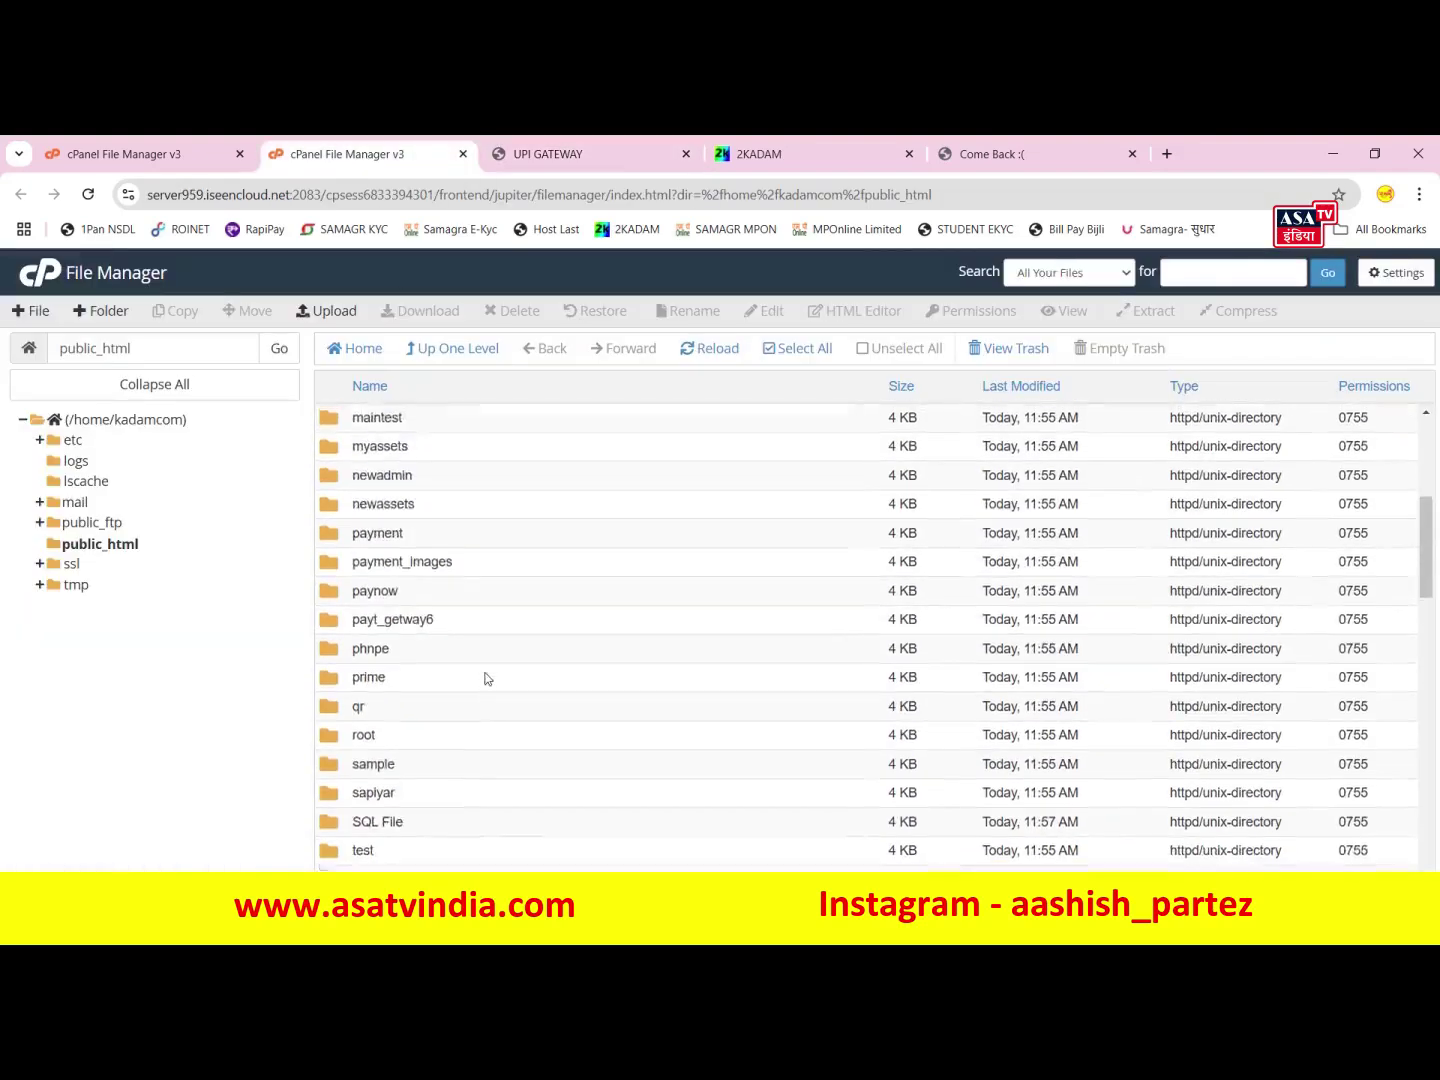
scroll(372, 705, down, 2)
scroll(352, 475, up, 2)
scroll(362, 689, down, 5)
double_click(340, 822)
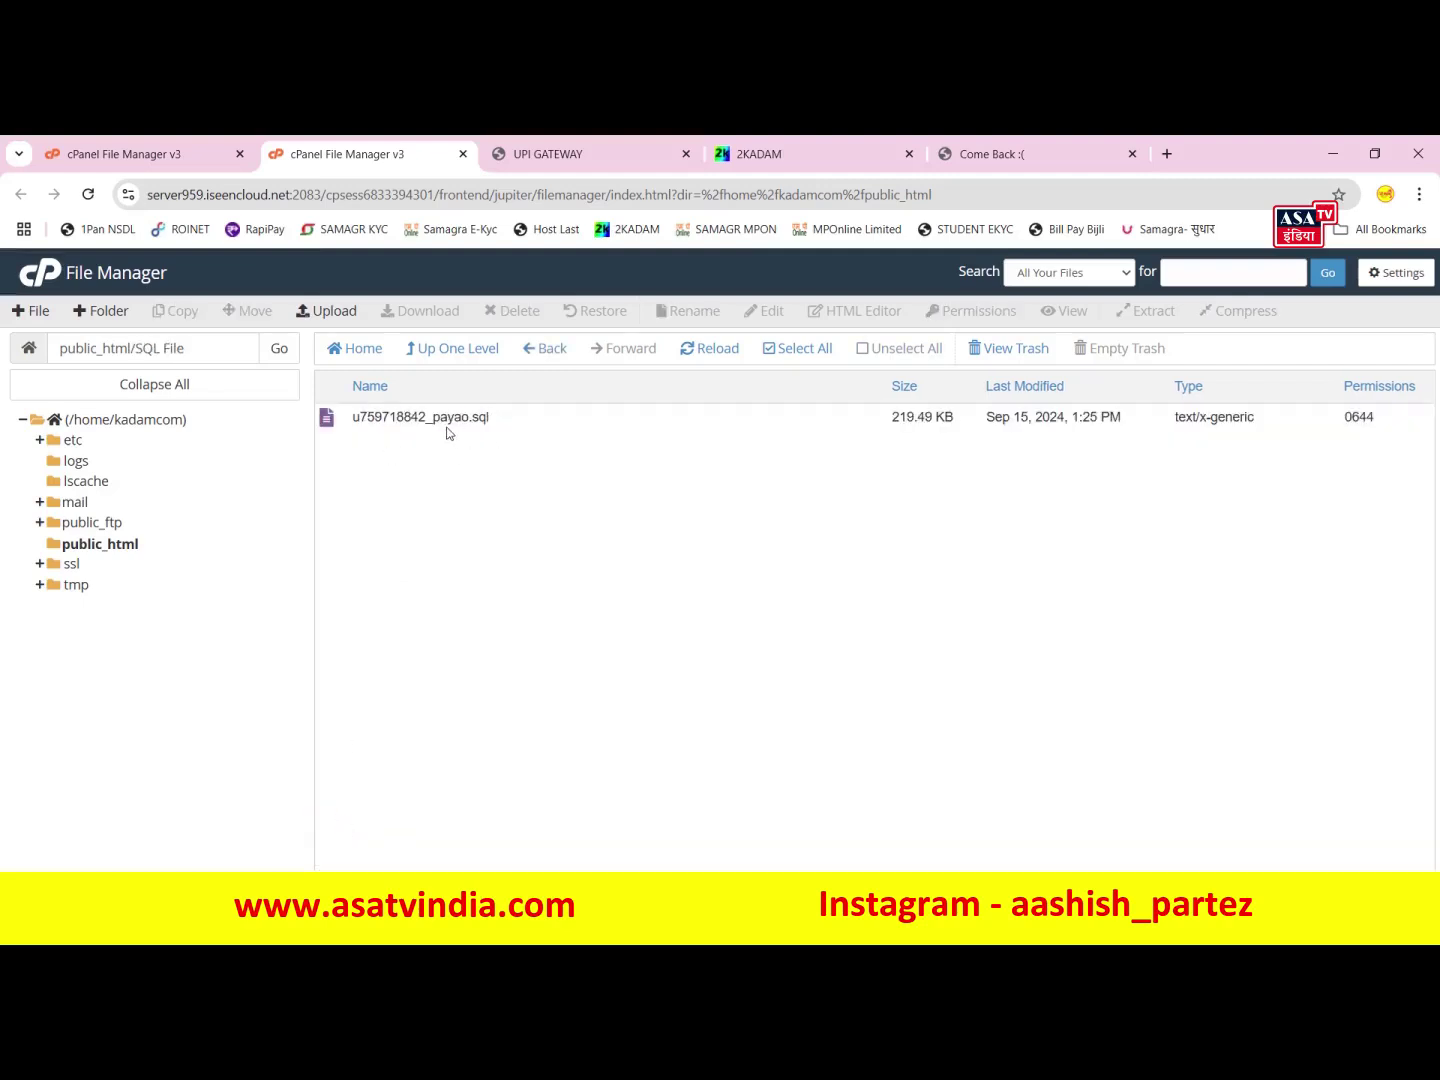
click(163, 141)
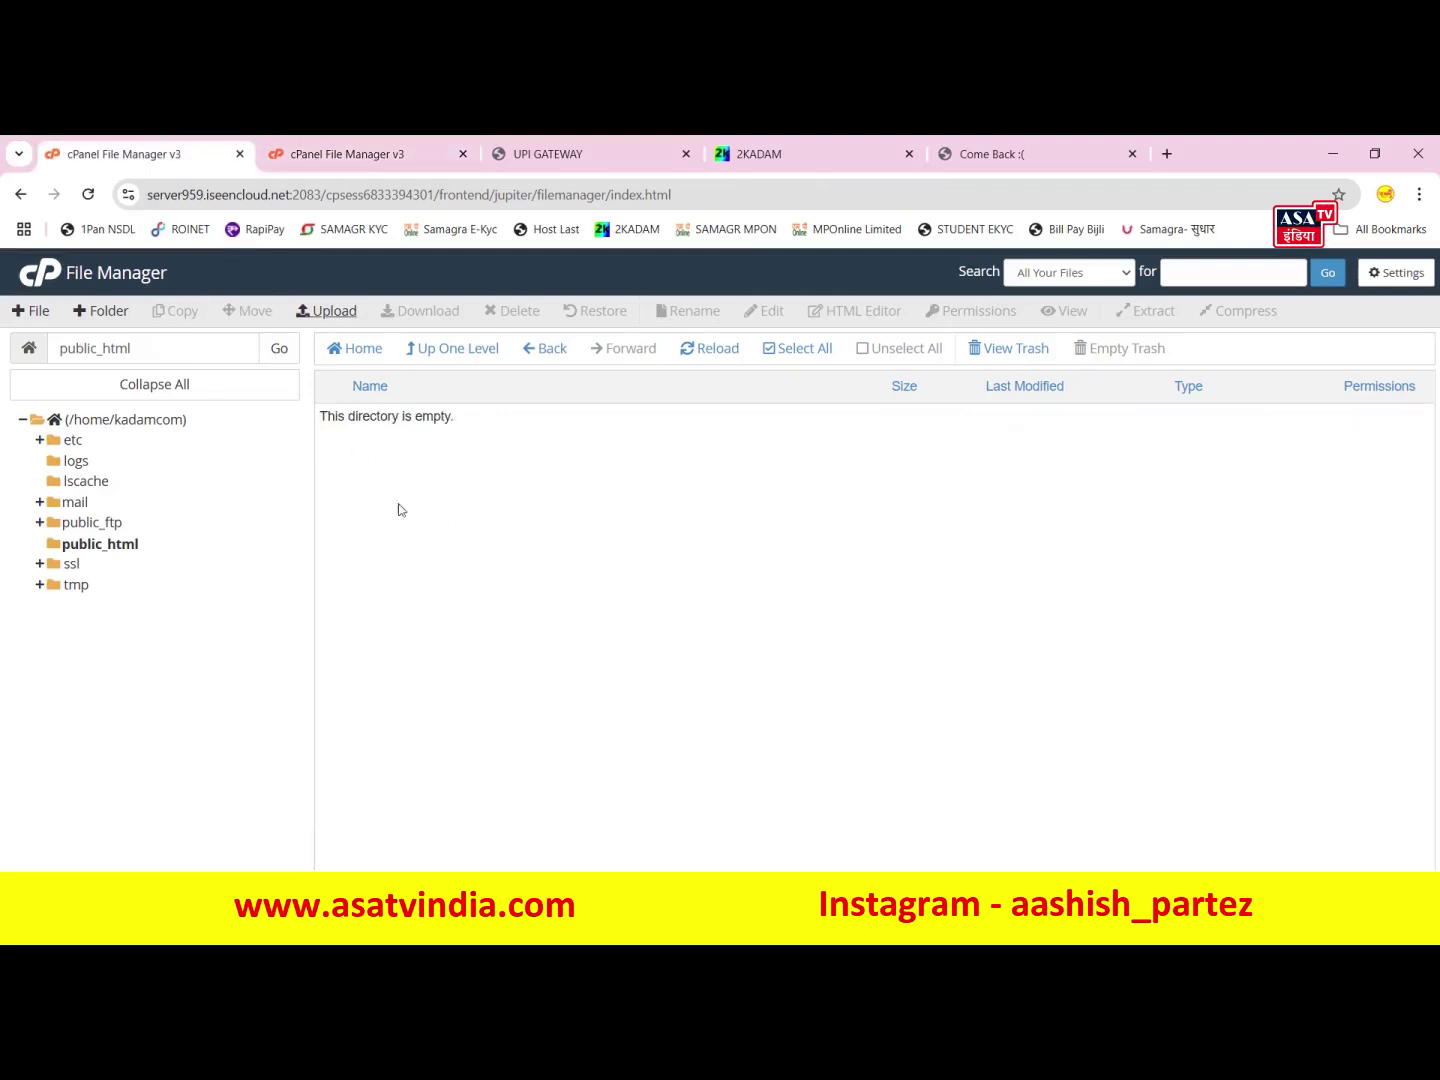
- Open the kadamcom_upipay database's Import page in phpMyAdmin
click(35, 280)
scroll(528, 789, down, 7)
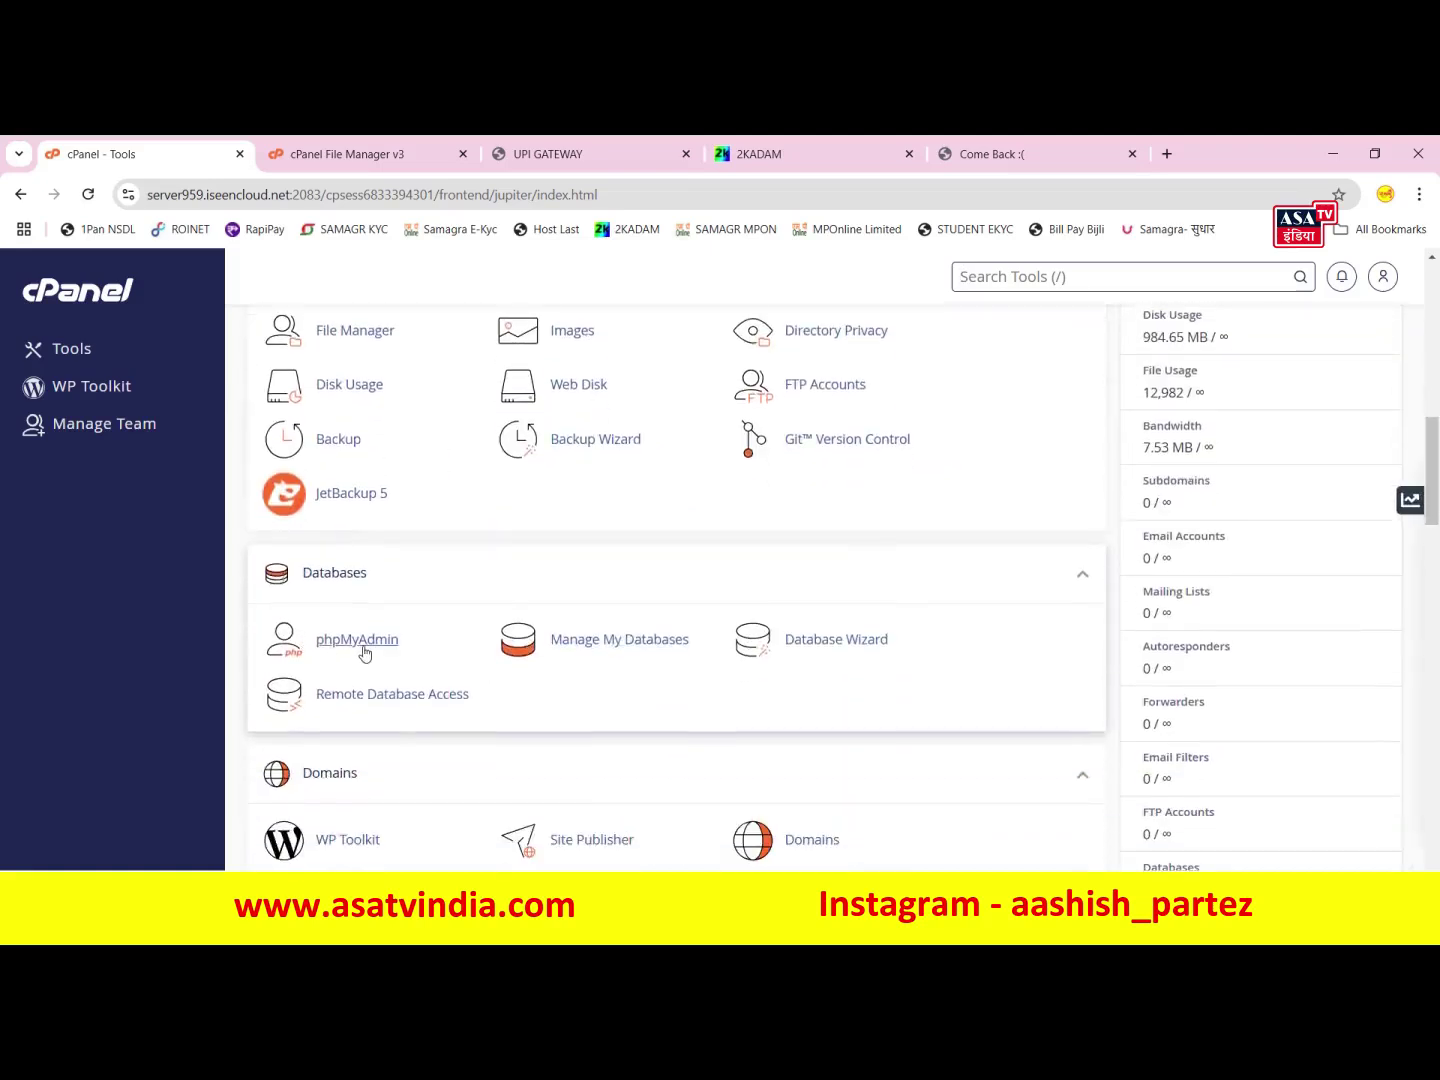
click(357, 640)
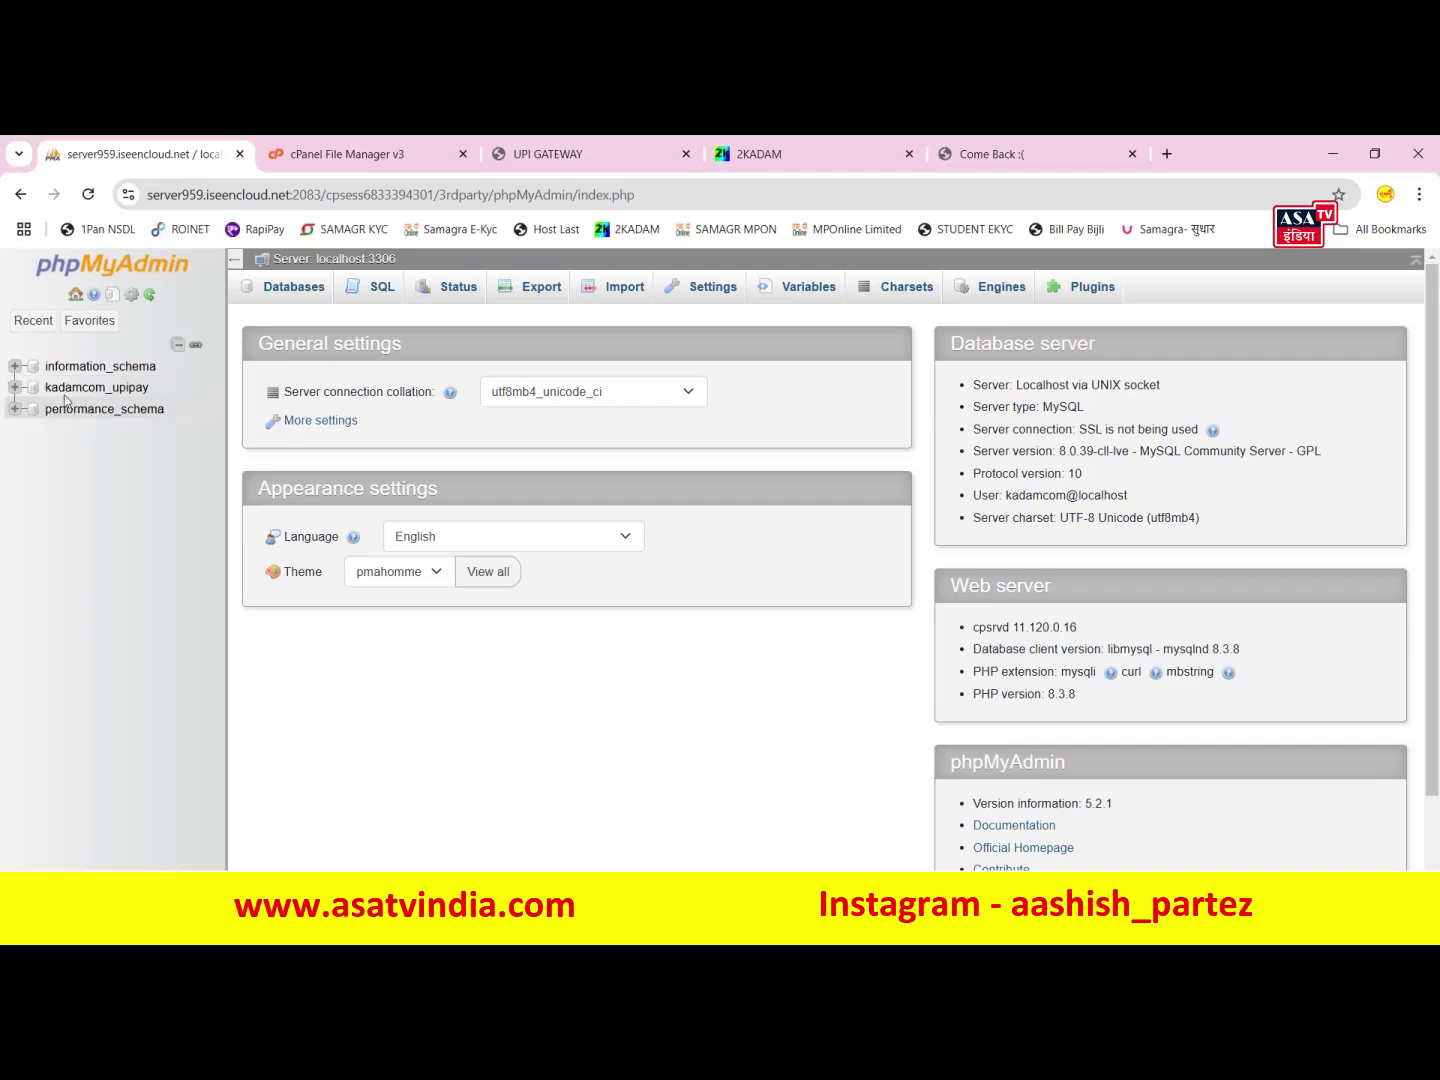
click(82, 389)
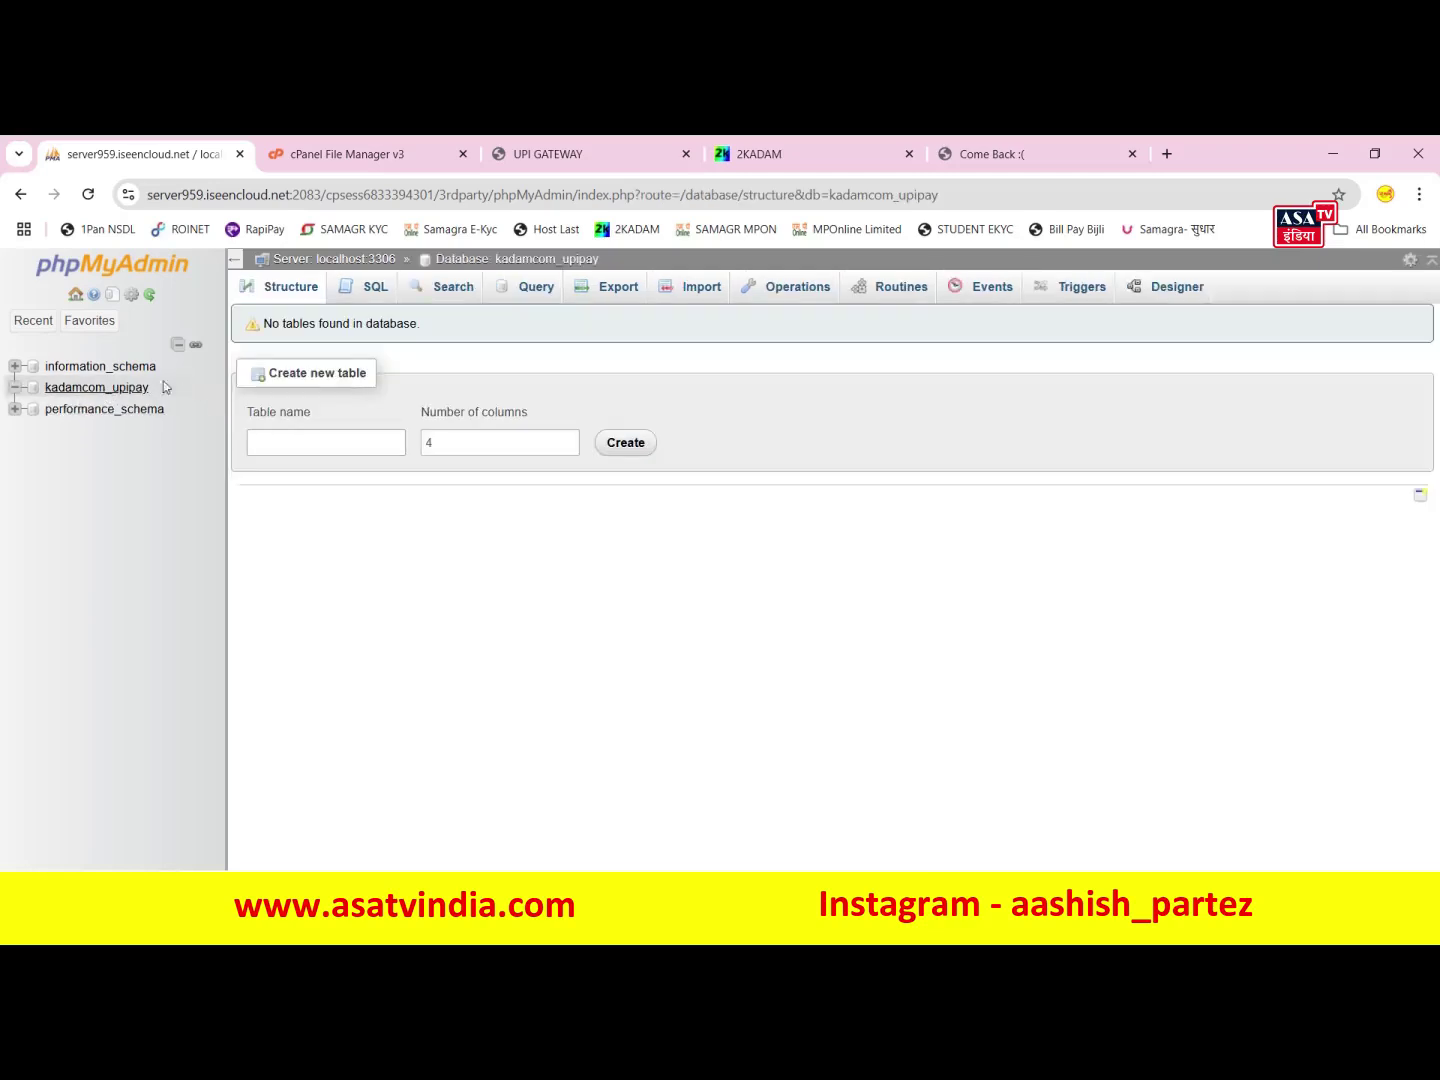
click(696, 300)
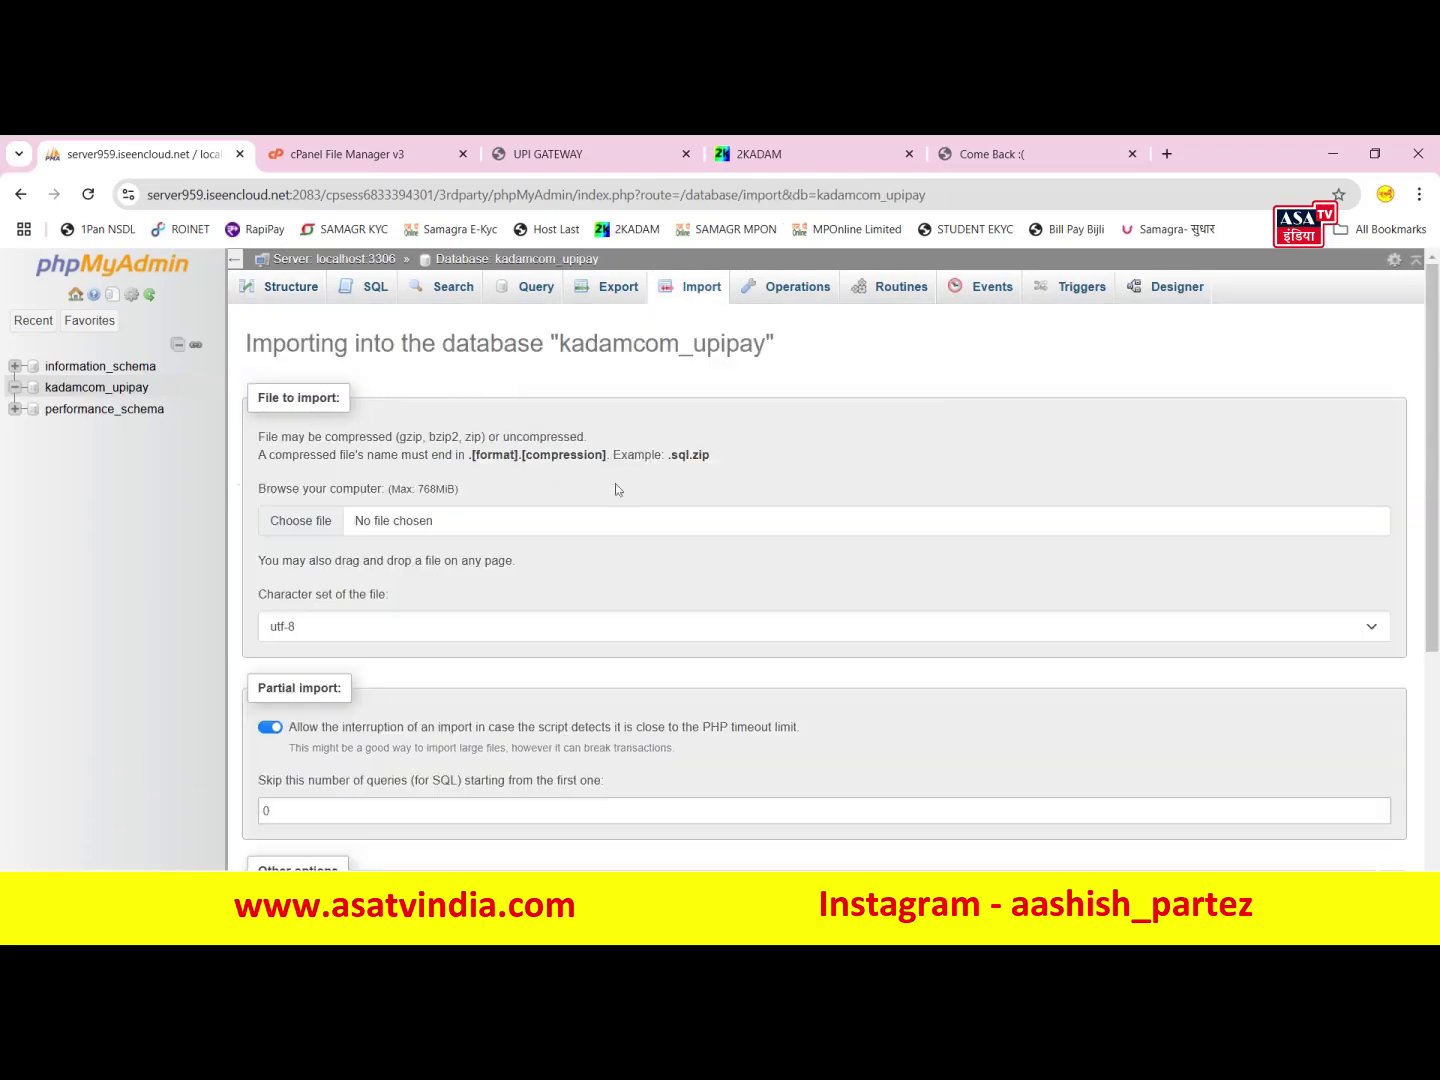
- Import the SQL dump from the SQL File folder into kadamcom_upipay
click(299, 527)
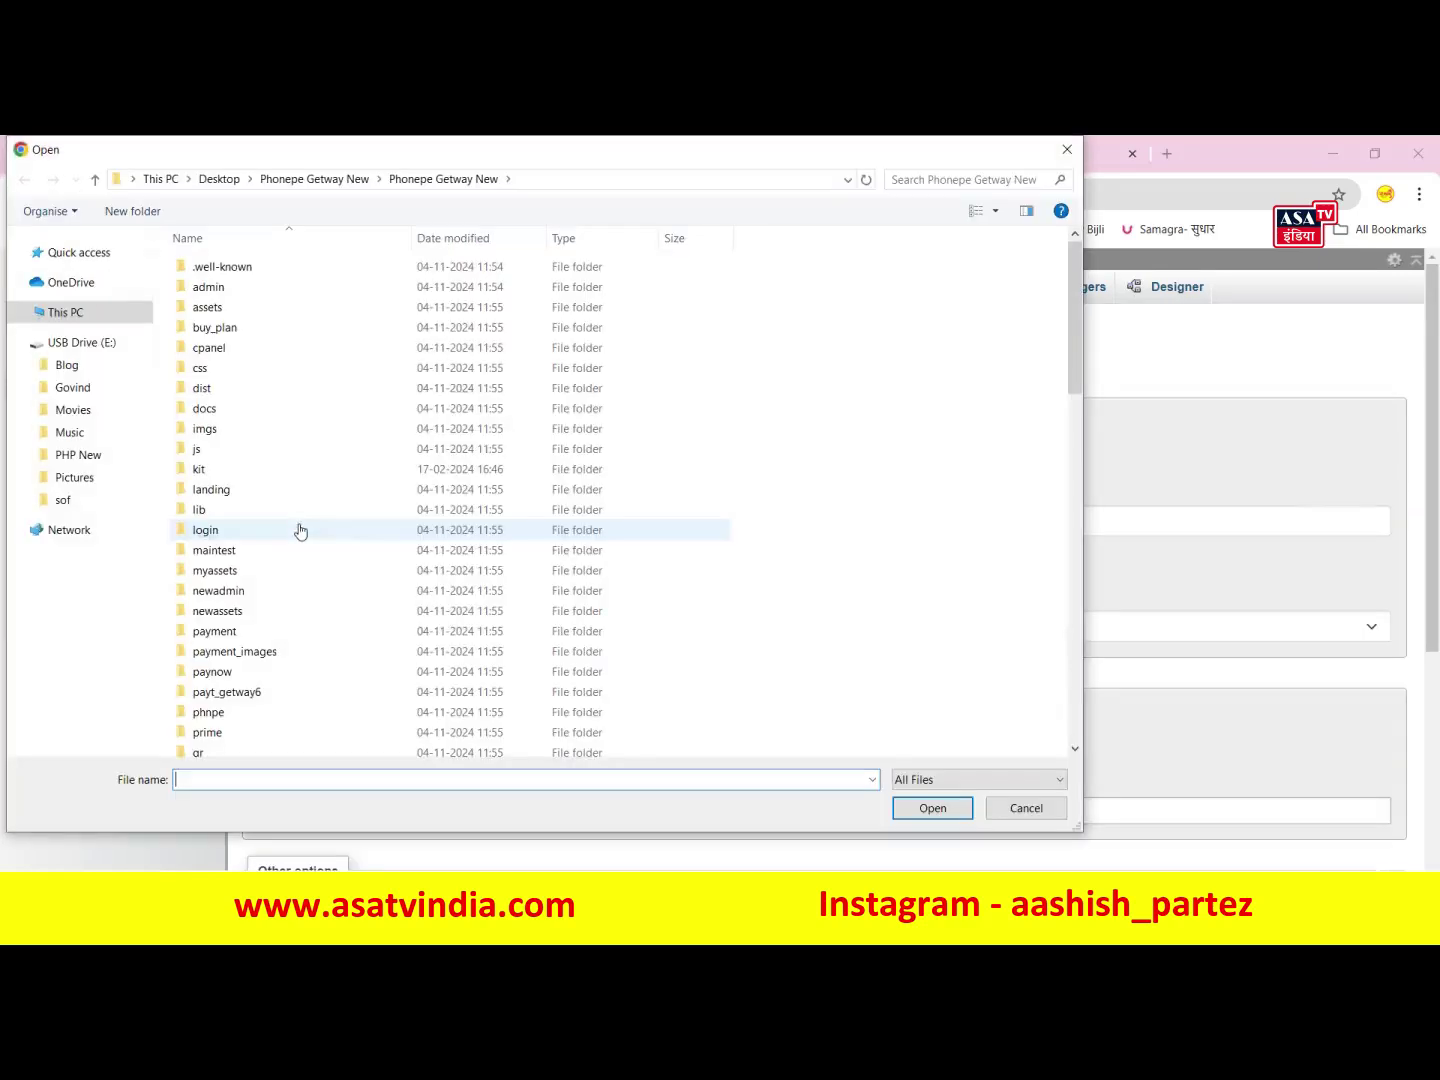
scroll(299, 535, down, 7)
scroll(241, 501, up, 1)
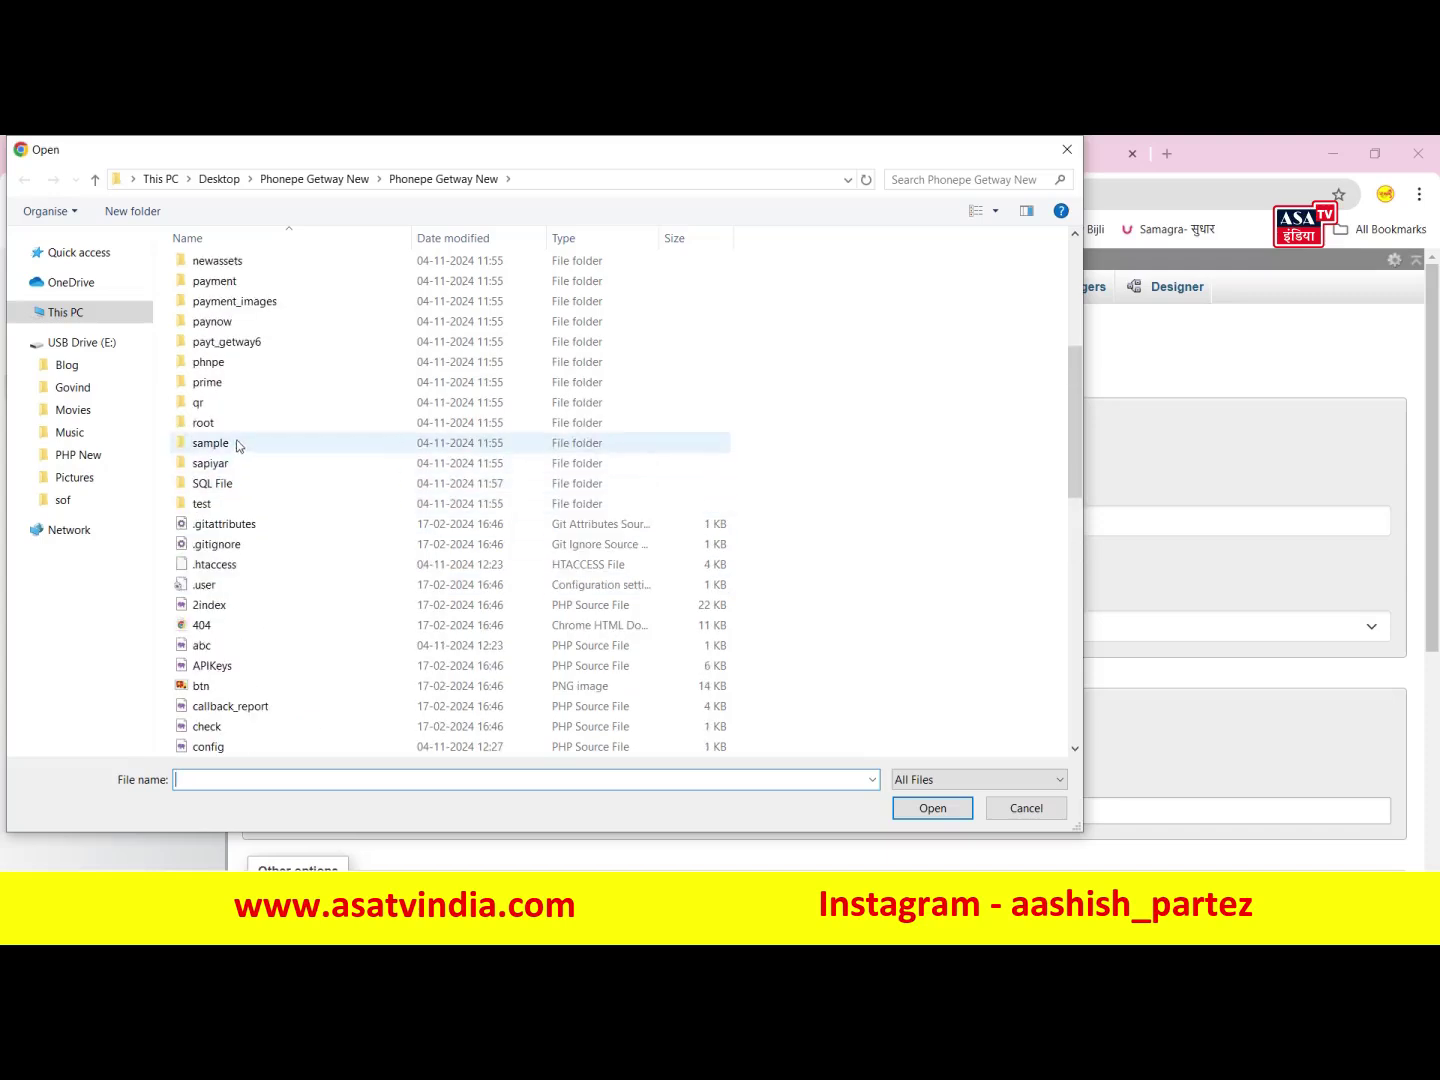
double_click(213, 485)
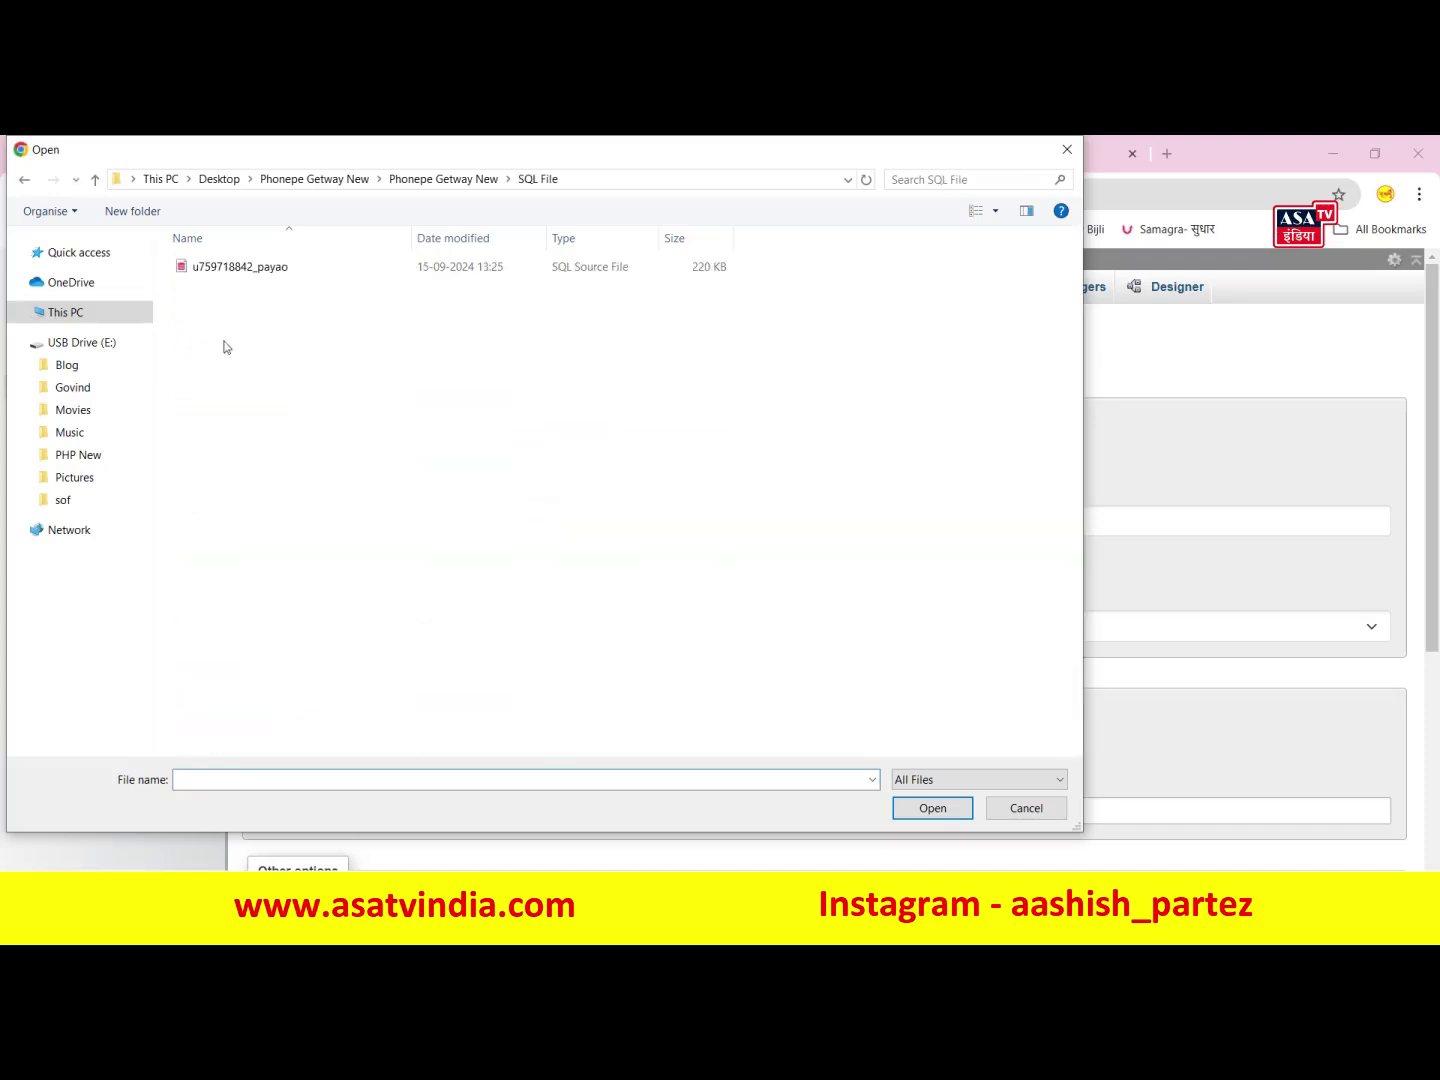
key(Down)
click(932, 807)
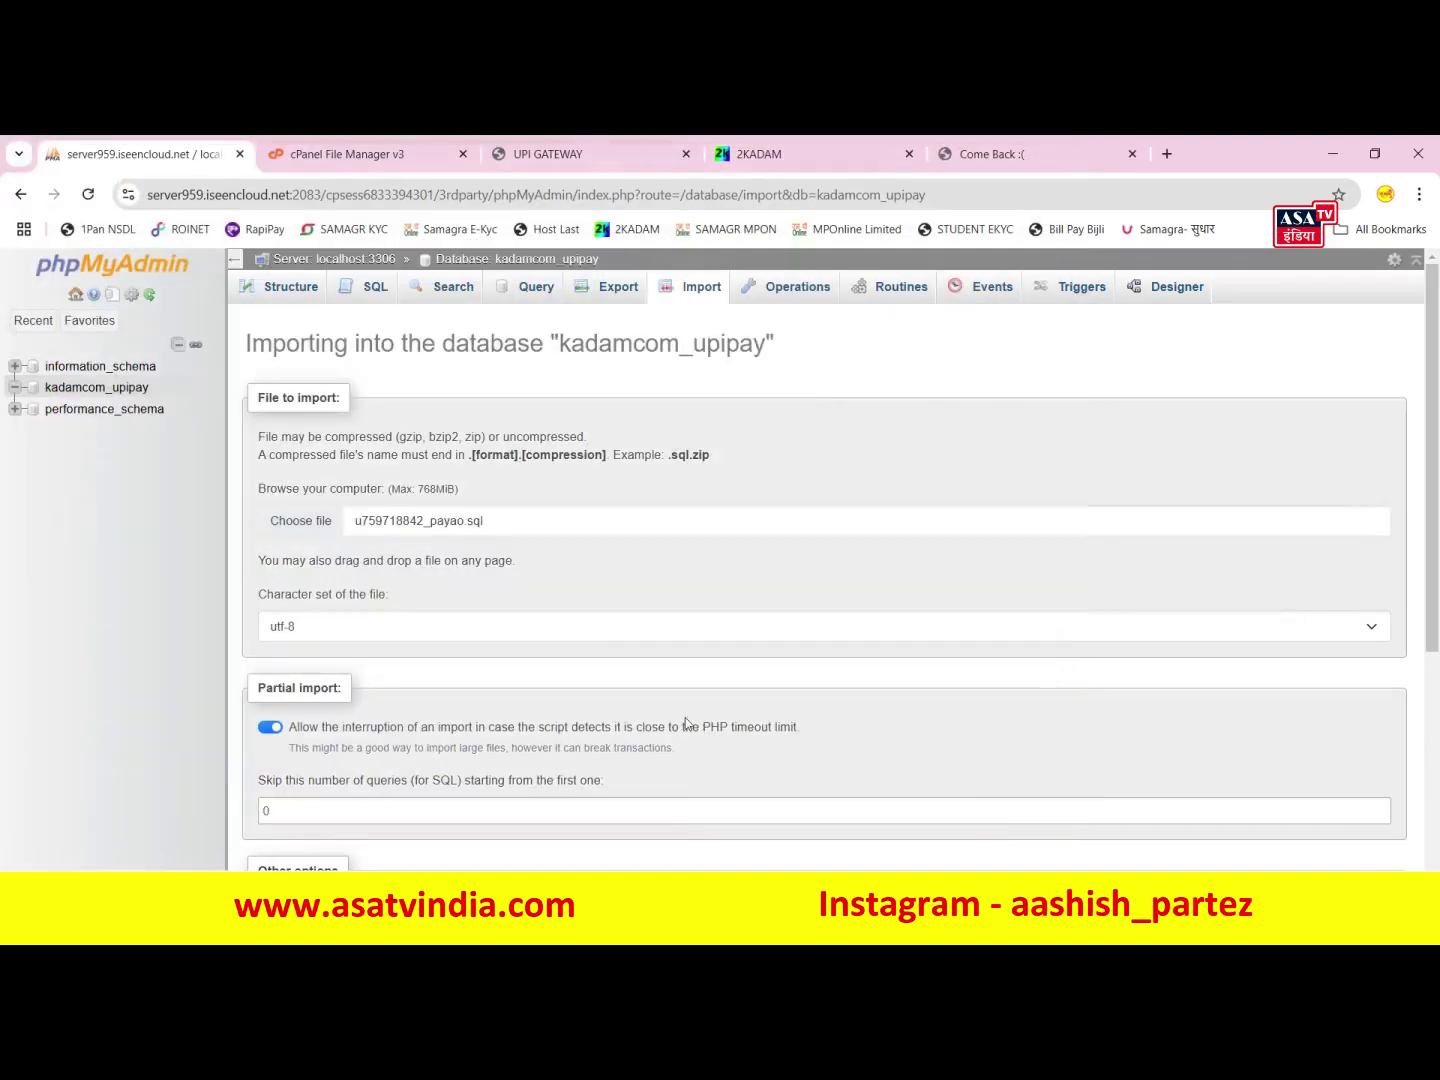
scroll(320, 832, down, 1)
scroll(320, 832, down, 3)
click(272, 840)
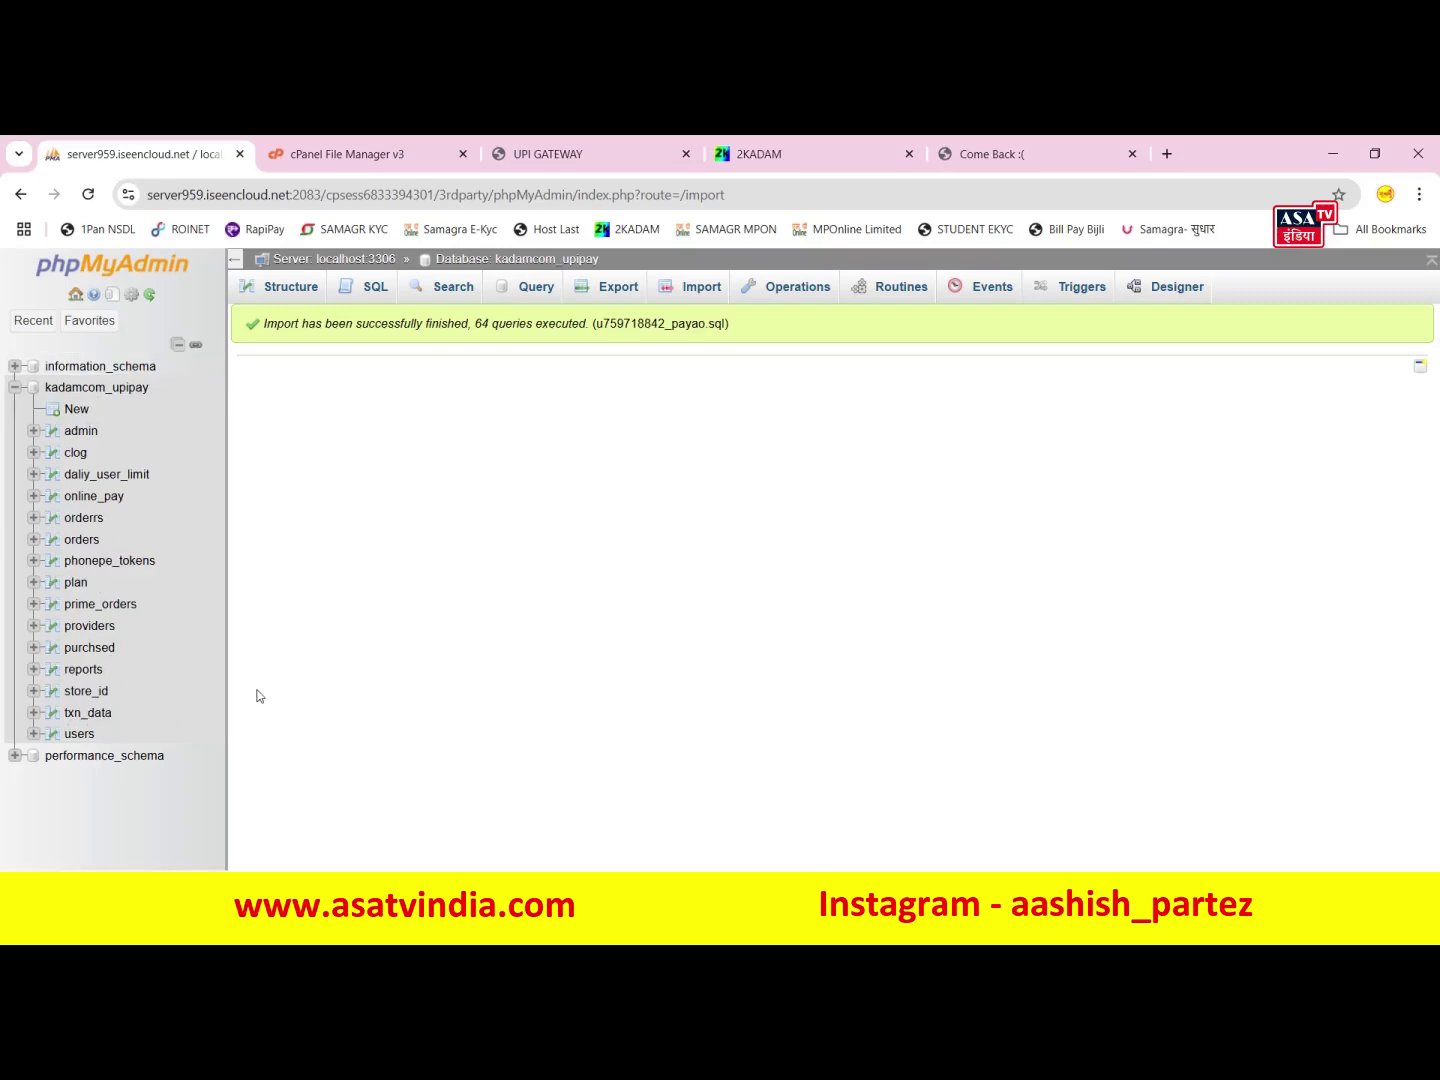
click(574, 156)
click(184, 289)
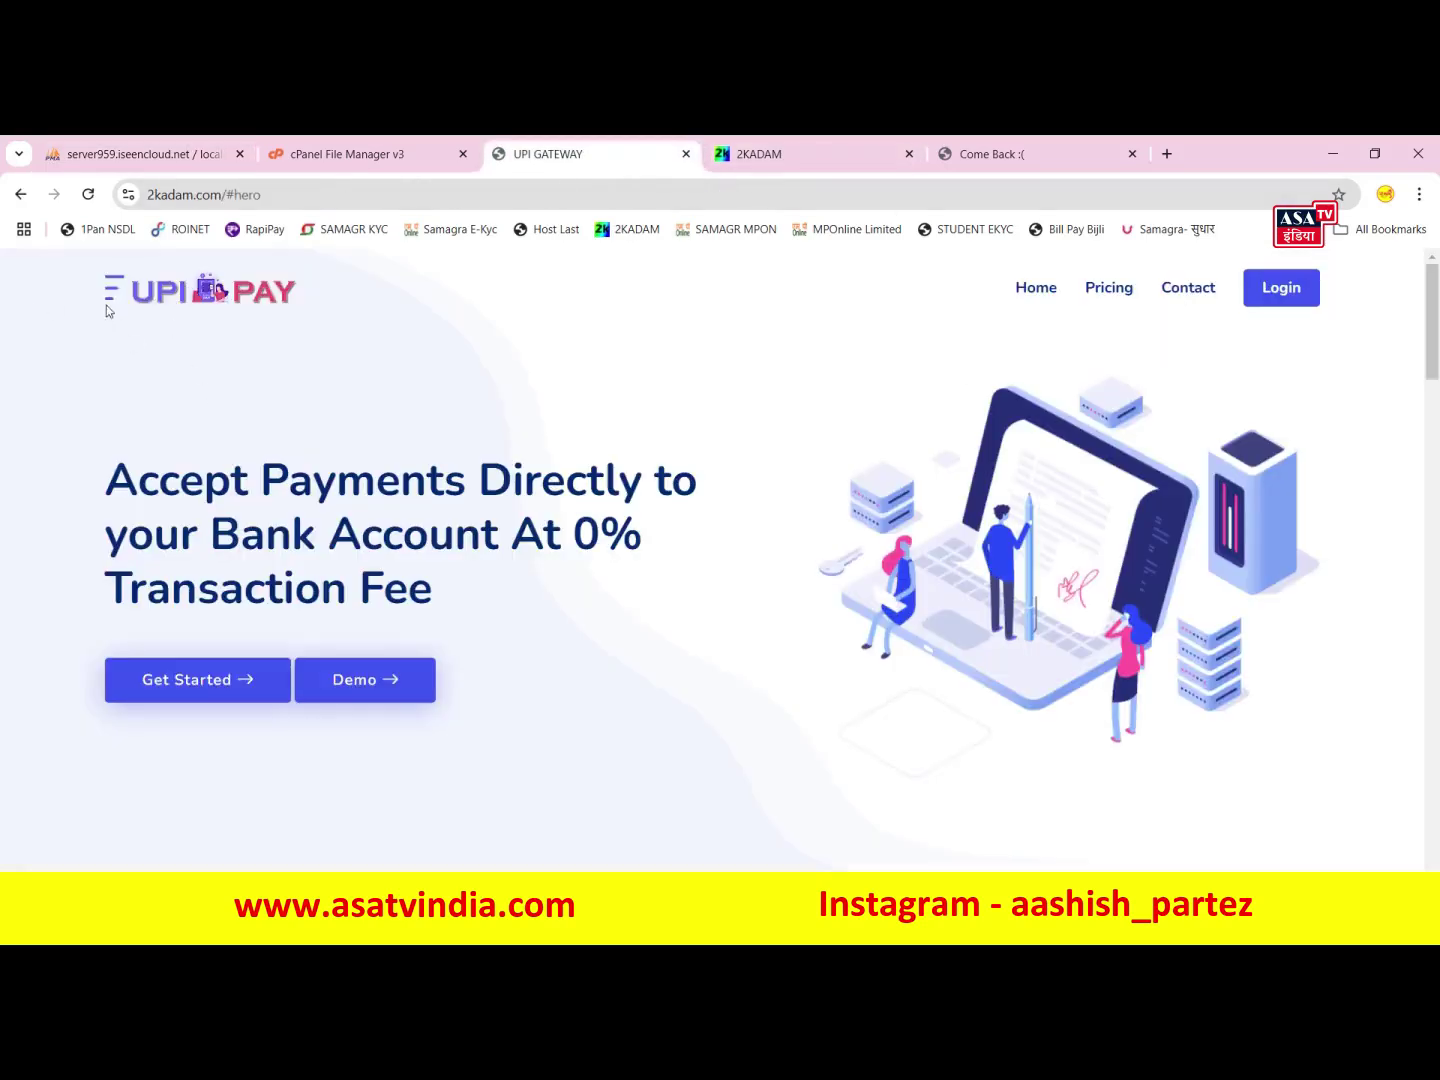
- Reload the UPI PAY site and open the Create Account signup form
click(99, 205)
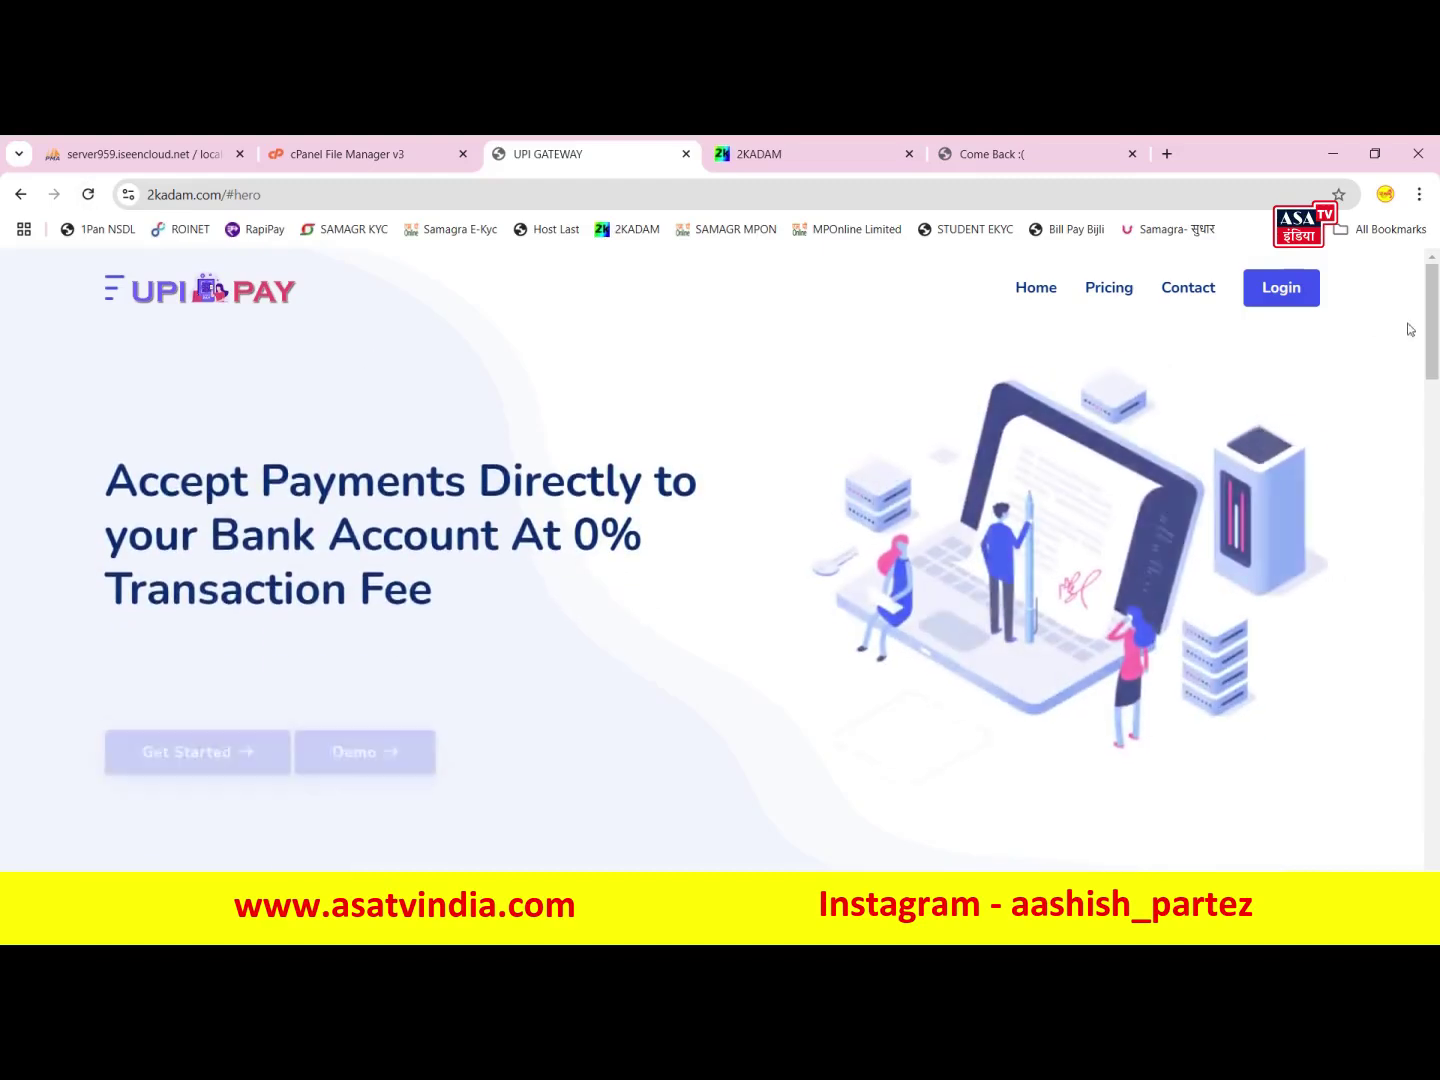
click(1302, 290)
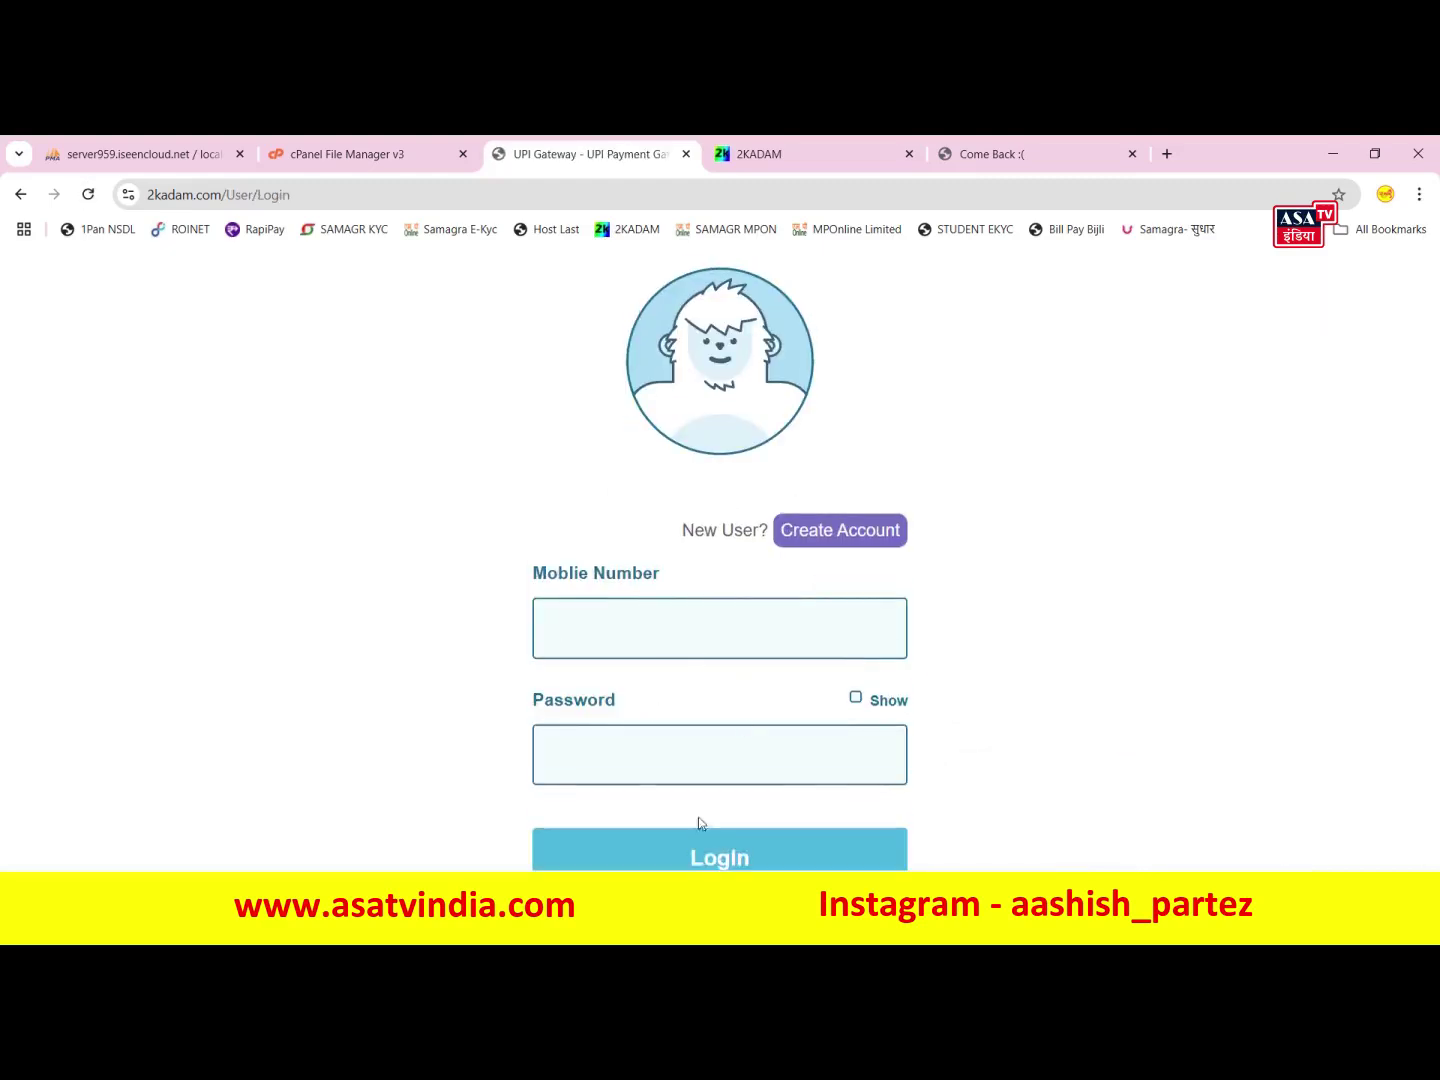
click(875, 538)
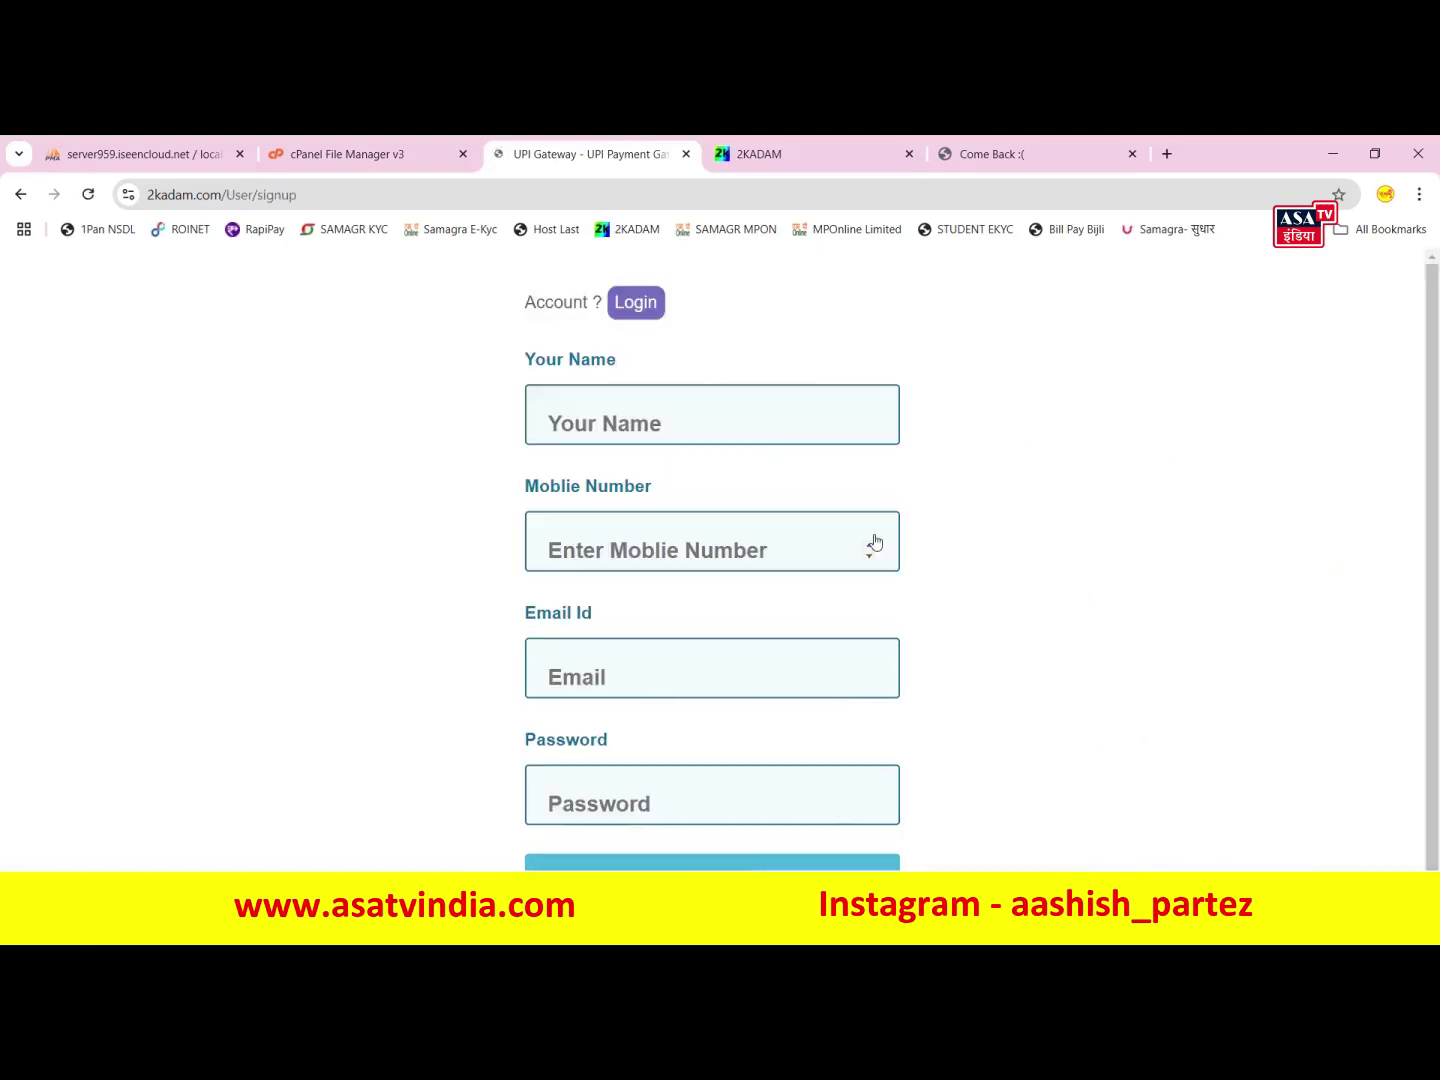
- Fill in the user's name, mobile number and e-mail, reusing the mobile number as password
click(757, 406)
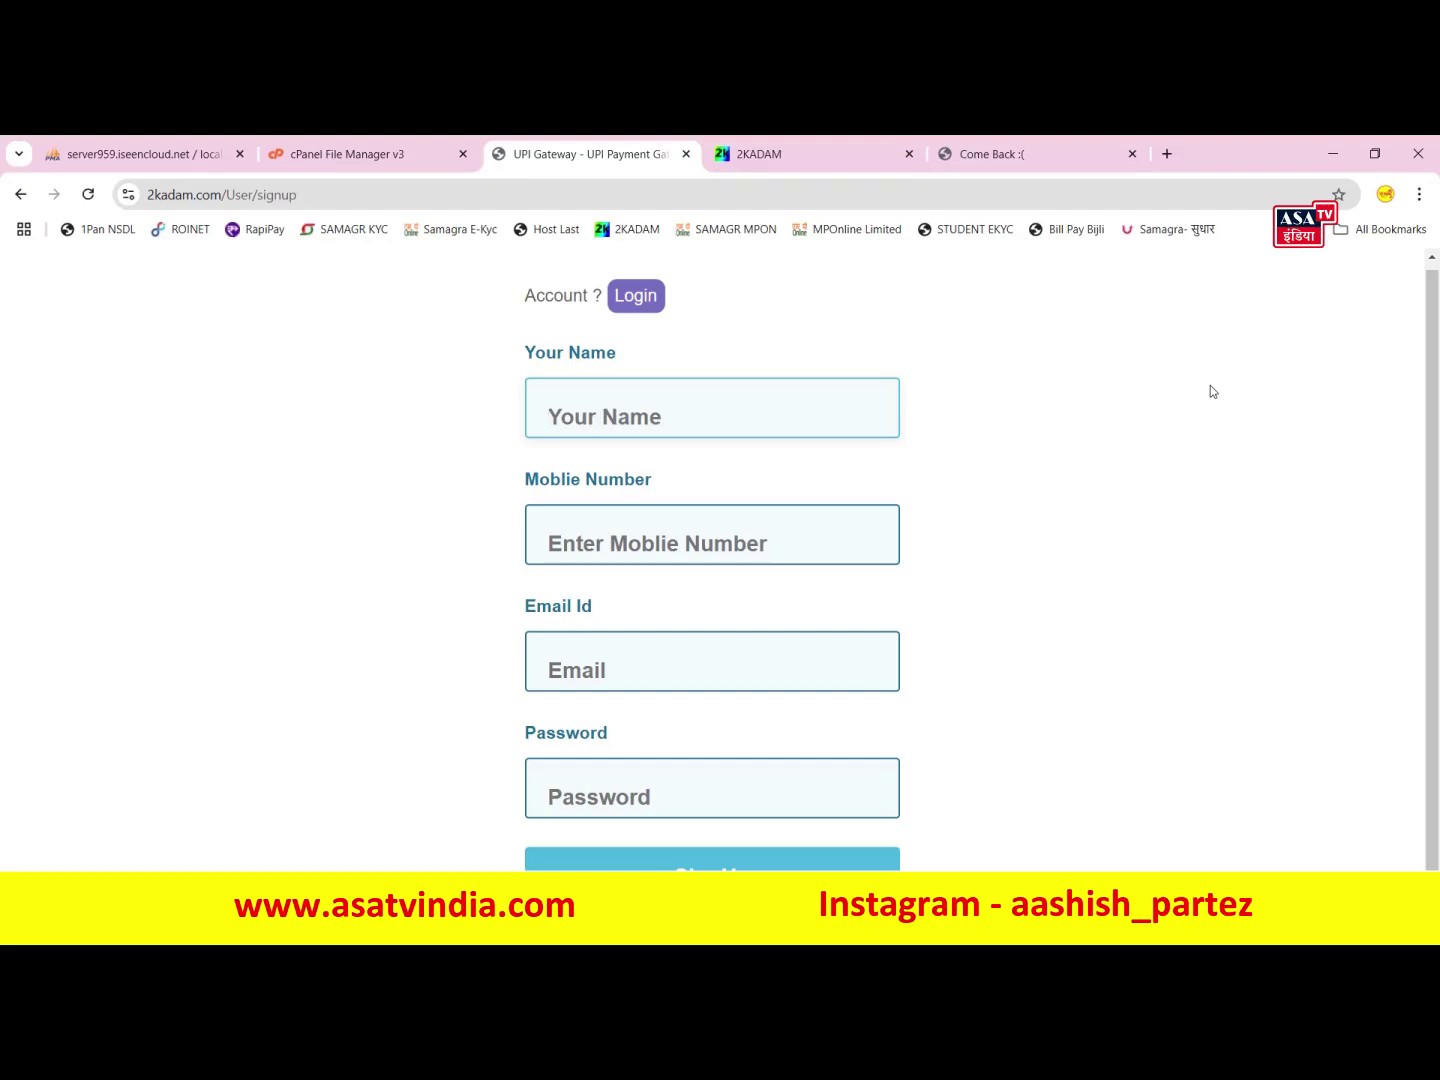
text(asatvindia)
key(Tab)
text(987654321)
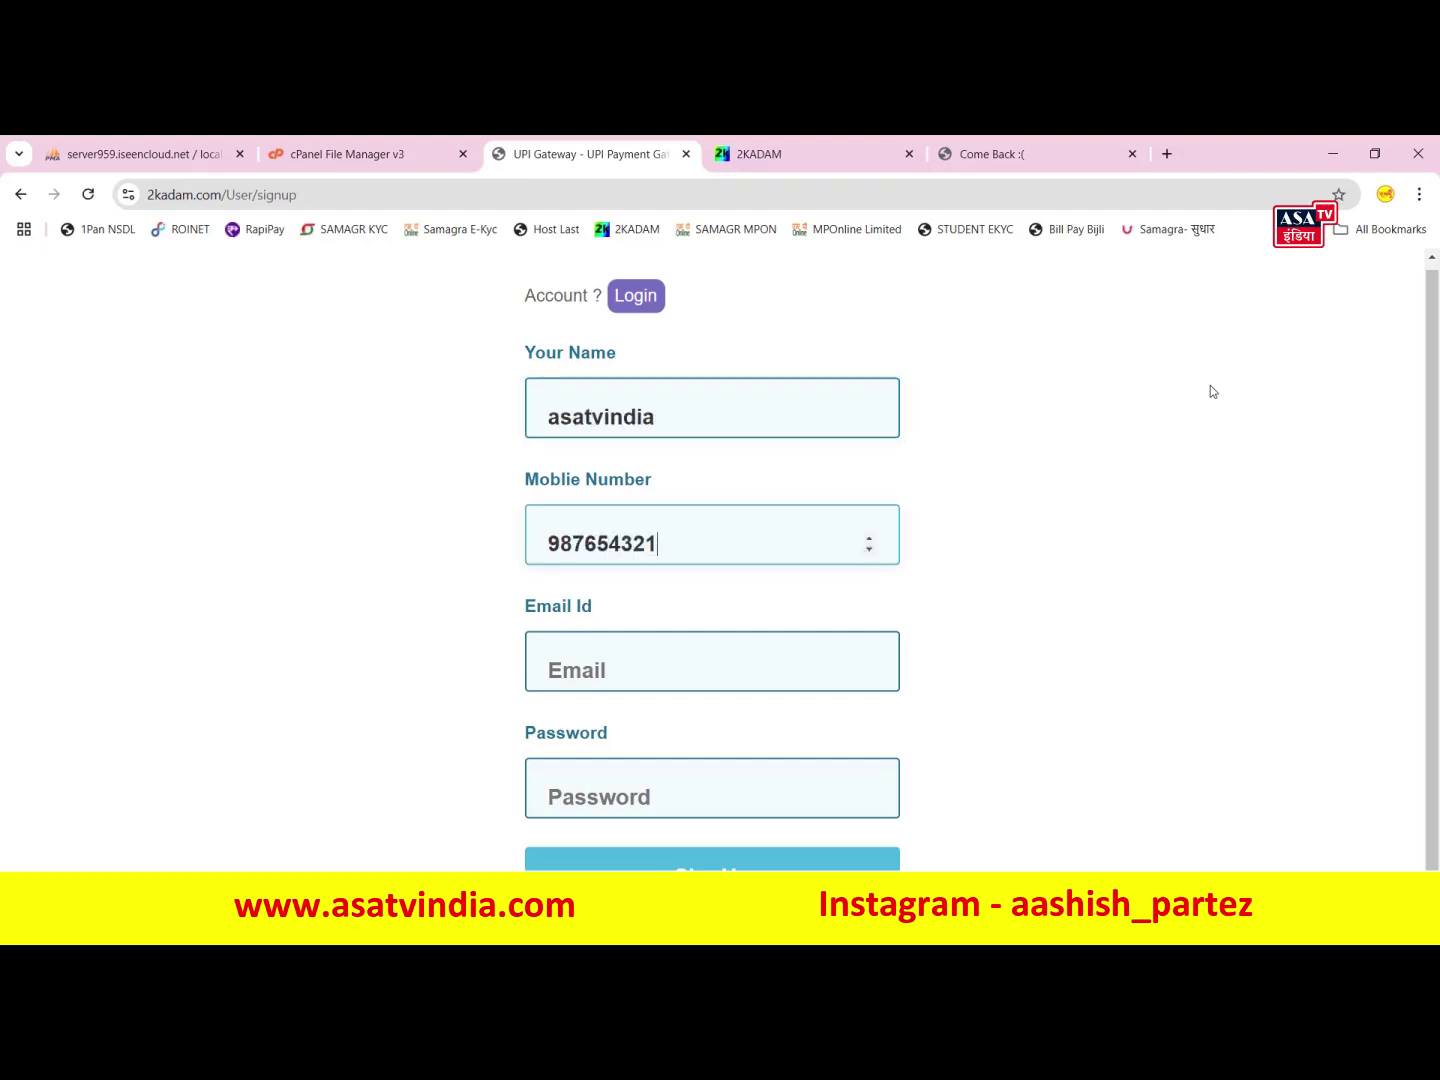
key(ctrl+a)
key(ctrl+c)
click(614, 781)
key(ctrl+v)
click(671, 633)
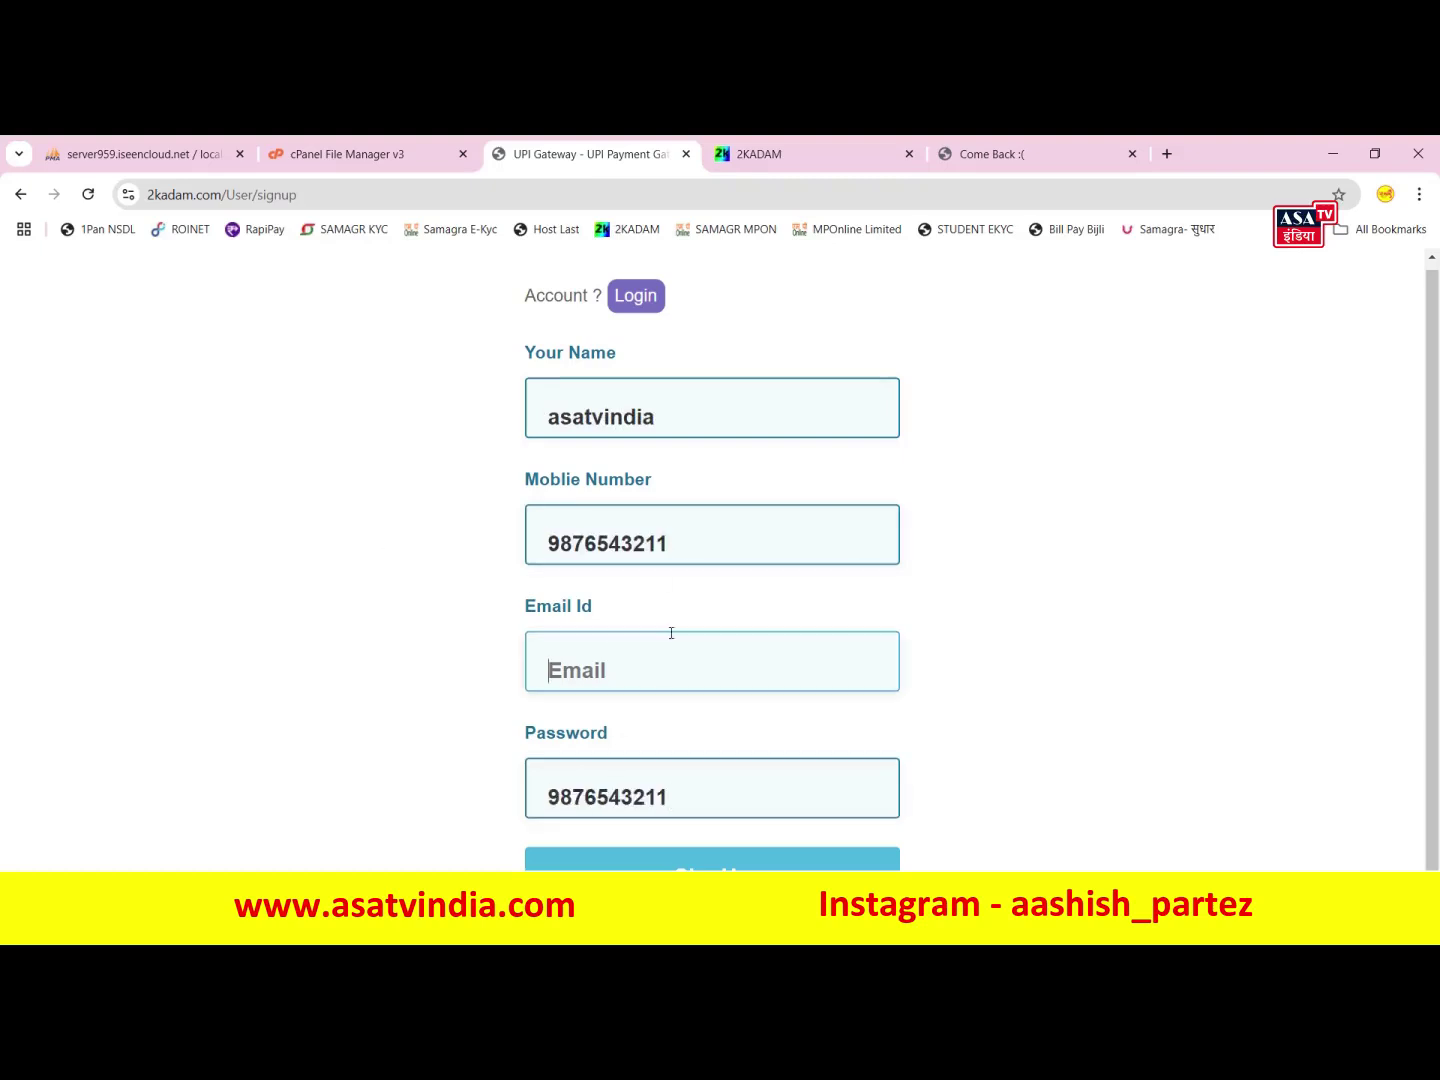
- Submit the signup form and dismiss the registration success message
click(860, 858)
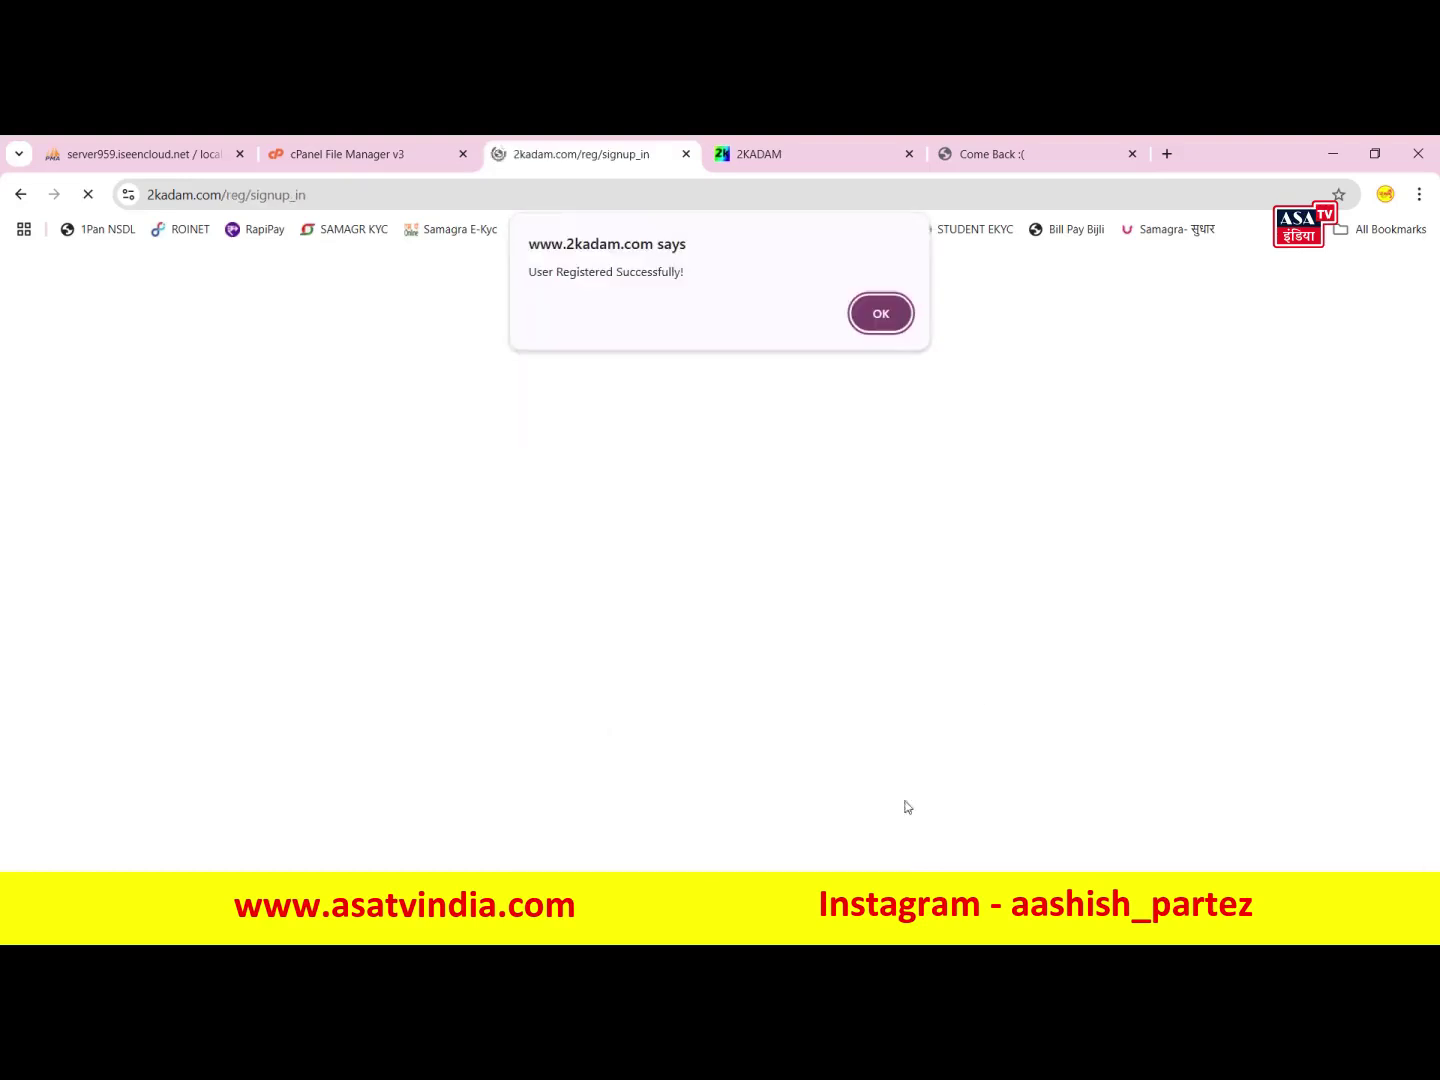
drag(694, 273, 552, 272)
click(651, 297)
click(858, 320)
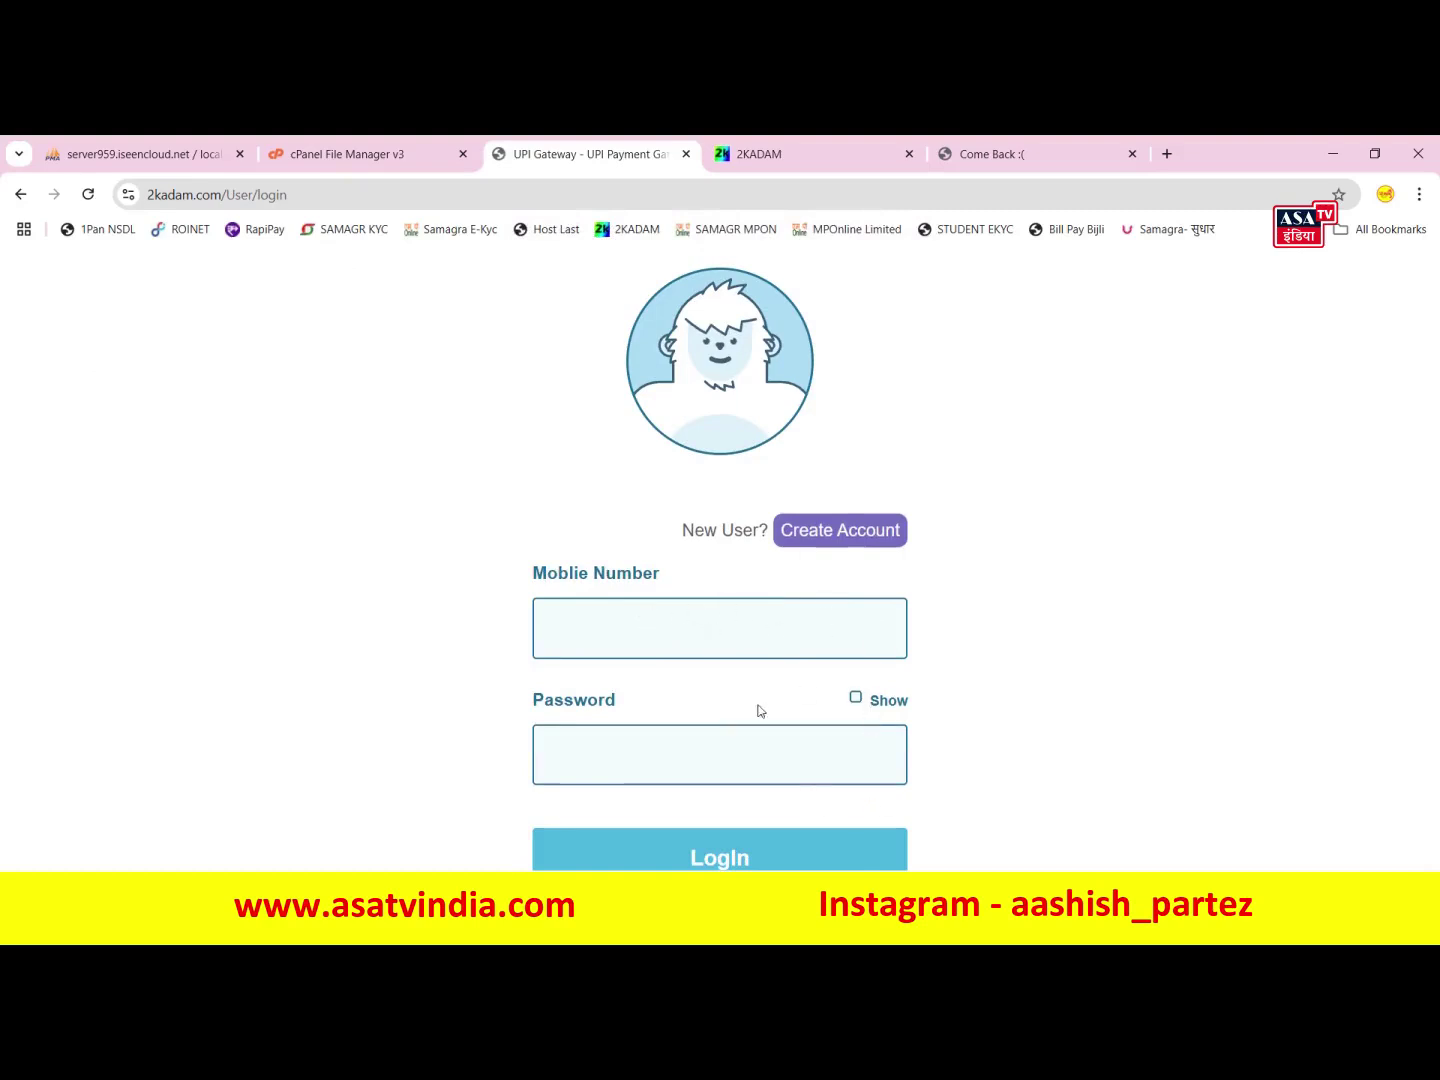
- Log in with the new account's mobile number and password, then dismiss the success dialog
click(671, 650)
click(1121, 588)
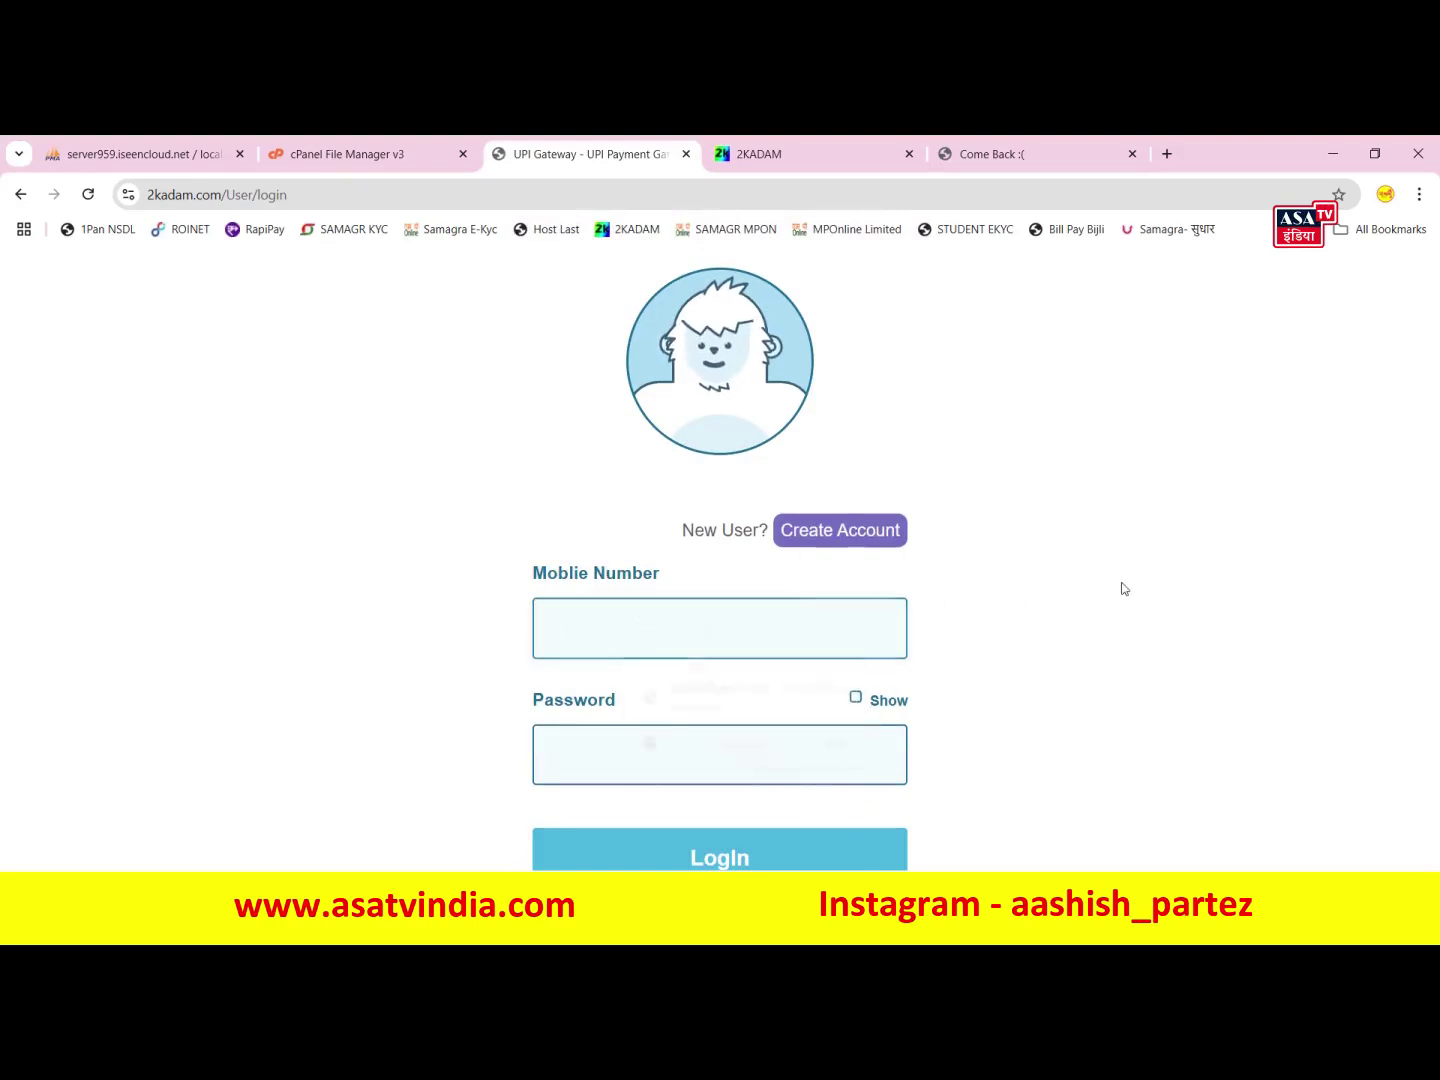
click(782, 608)
text(9876543211)
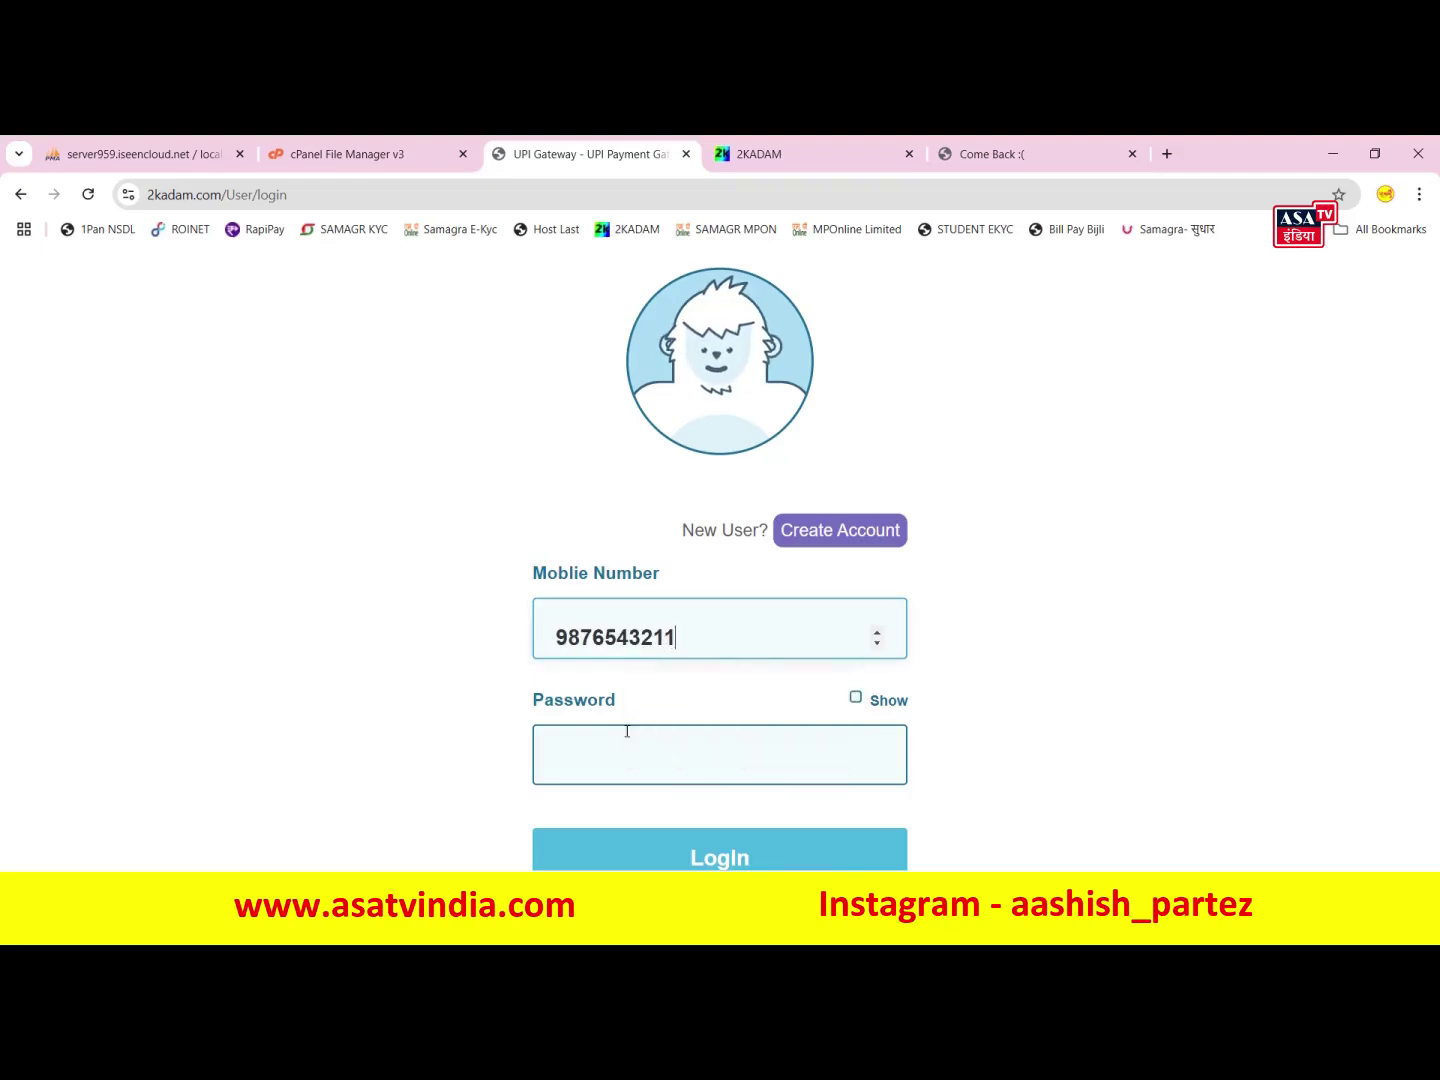
click(627, 740)
text(1234567890)
click(826, 842)
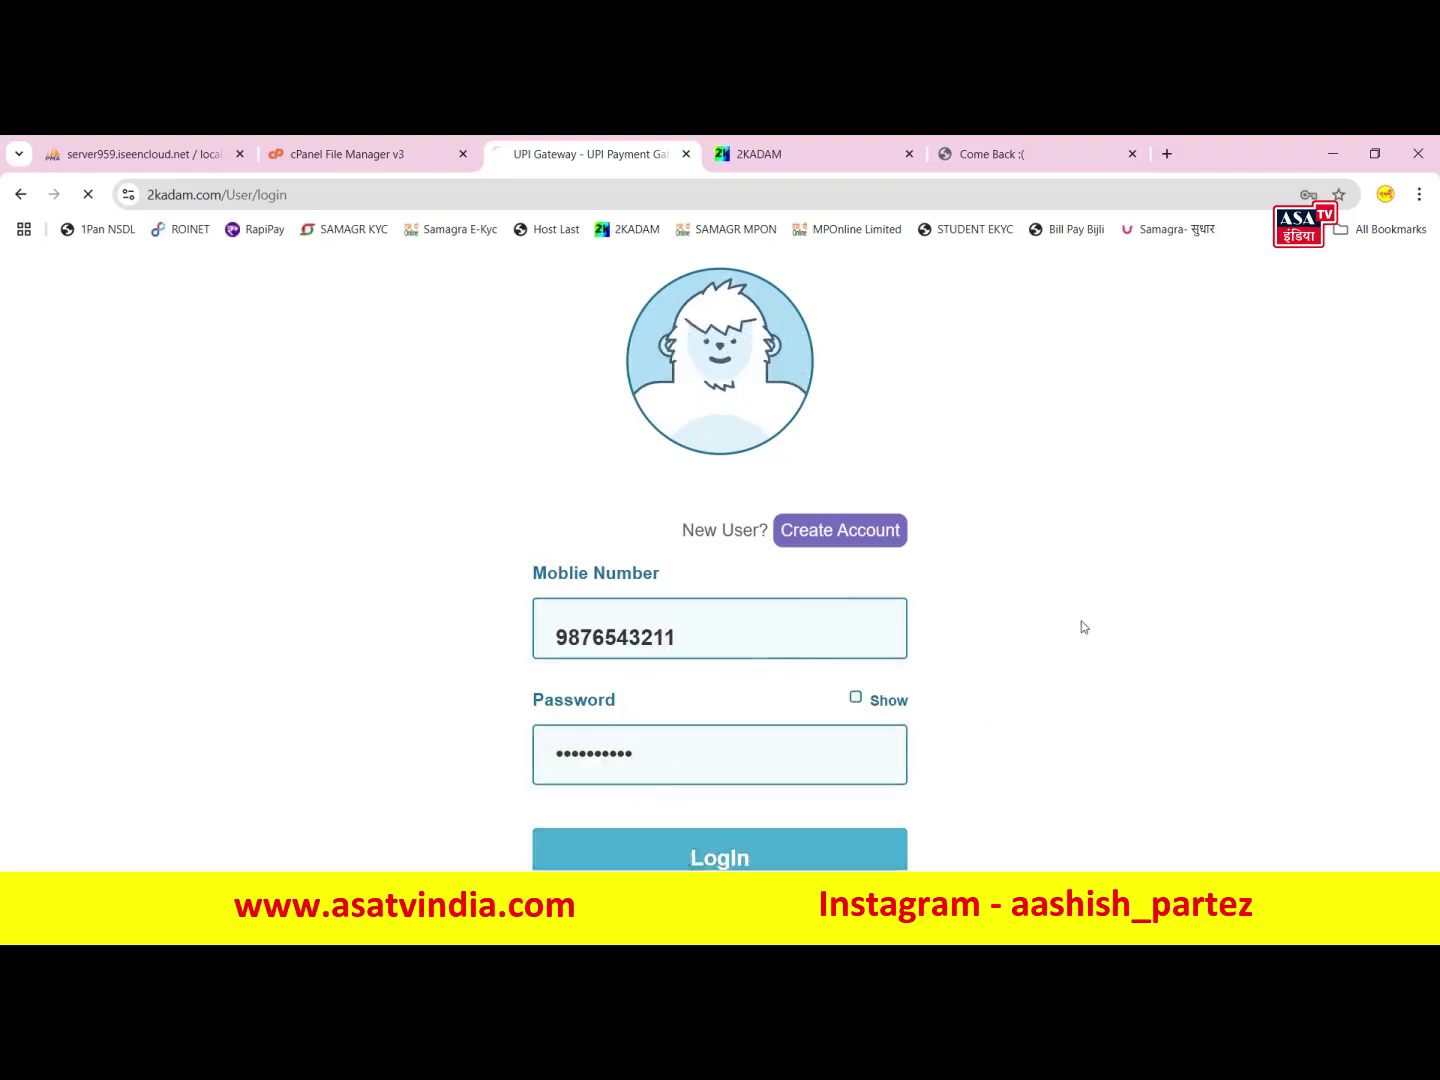
click(717, 699)
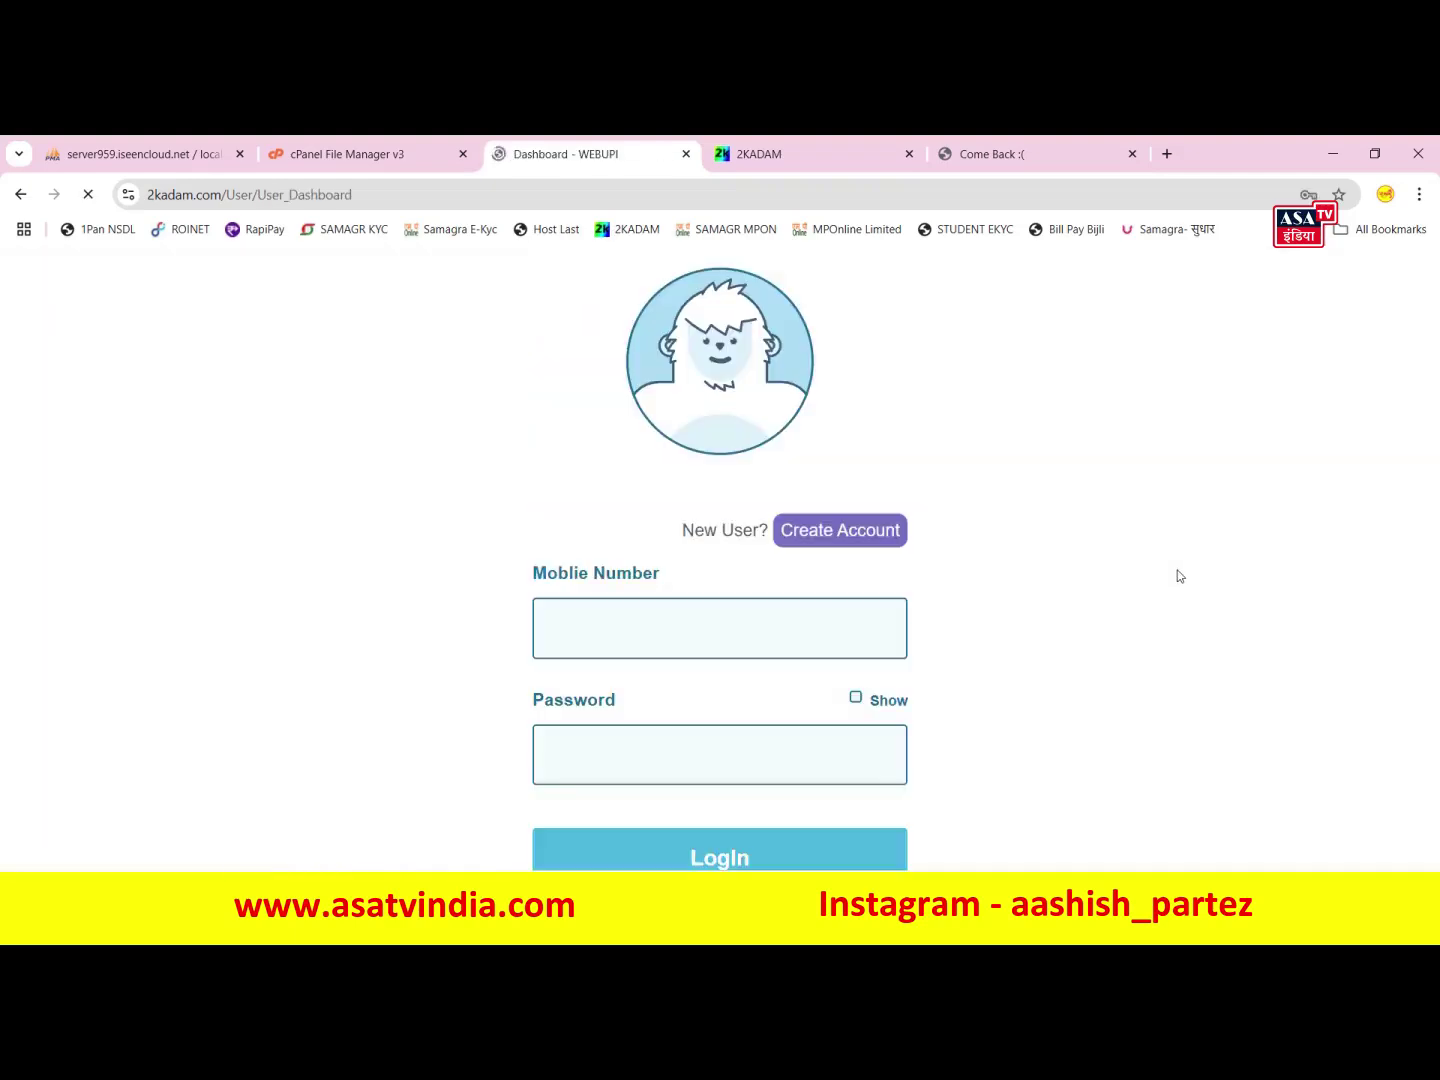